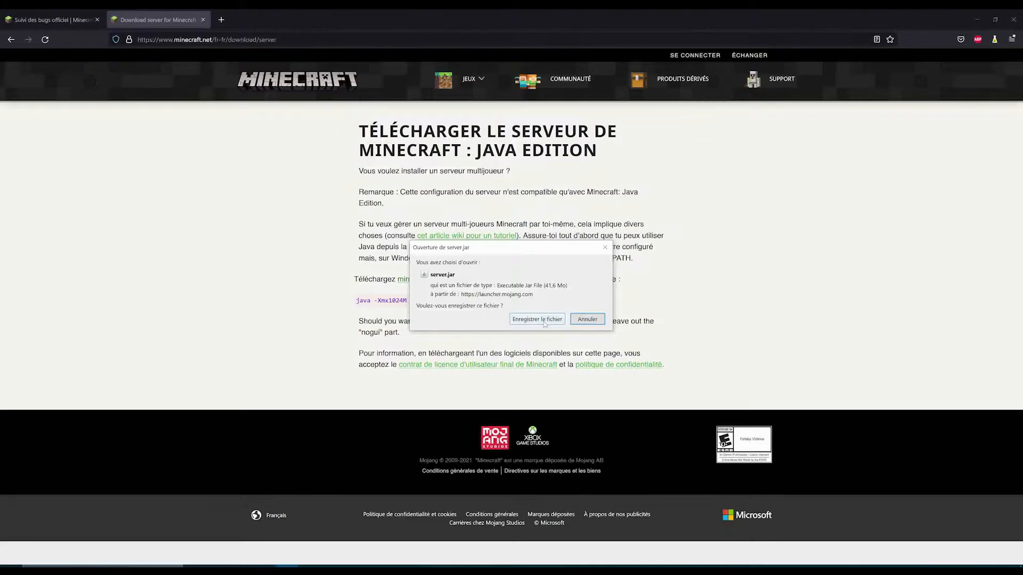
Step: Save the downloaded server.jar file and copy it to the desktop, replacing the existing file there
left_click(537, 319)
left_click_drag(586, 20, 602, 41)
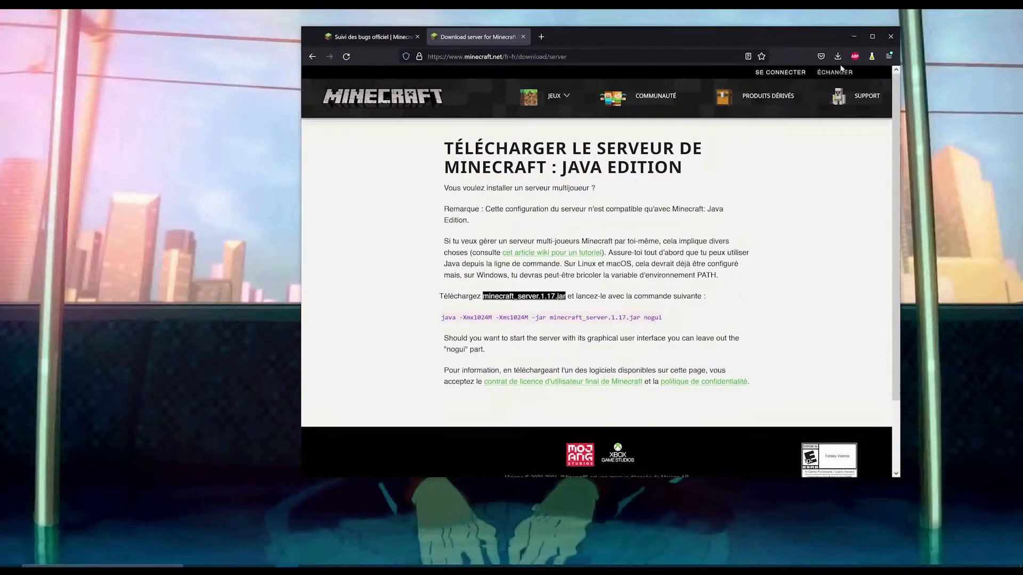
left_click(837, 57)
left_click_drag(778, 84, 176, 231)
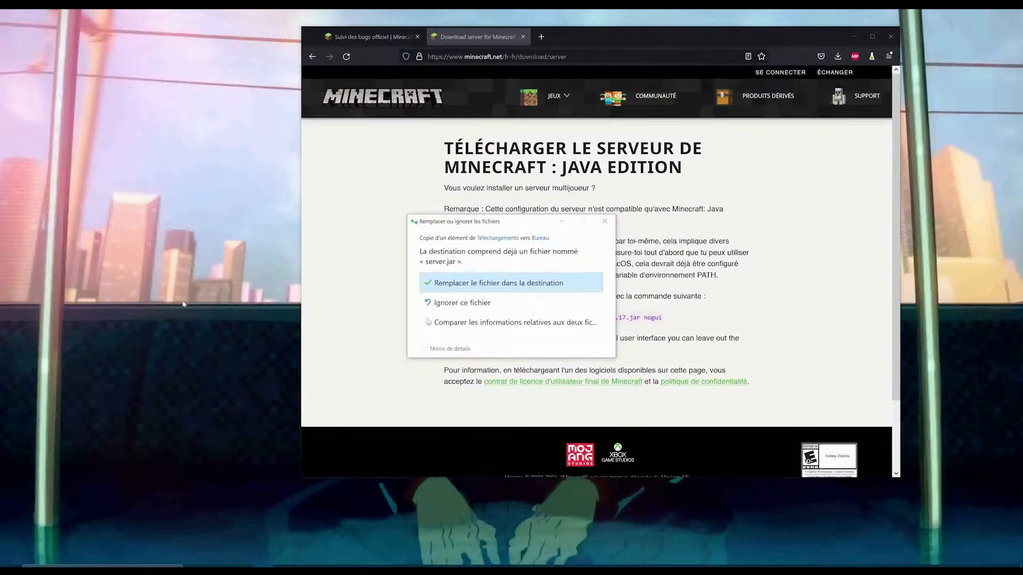
key("Return")
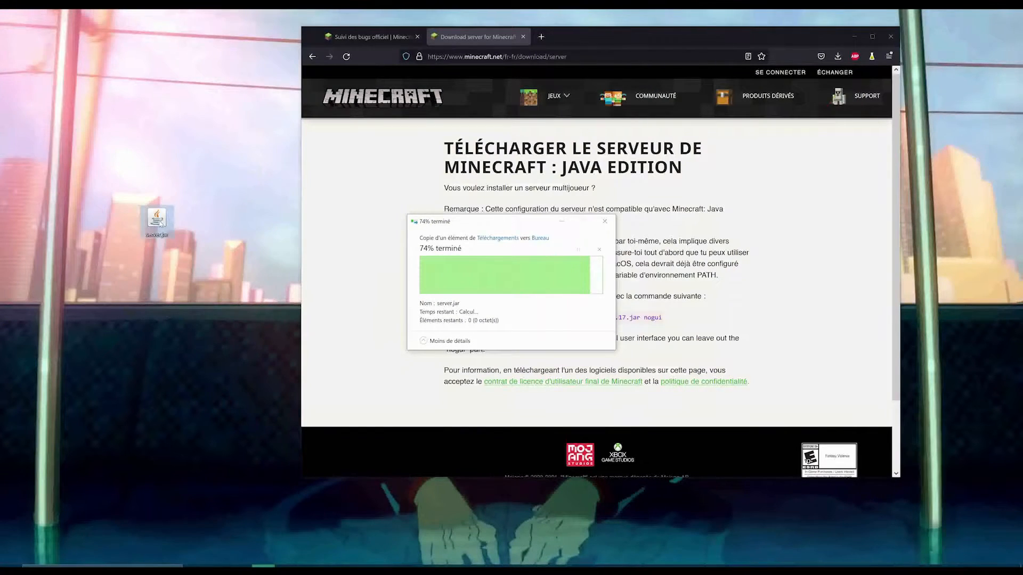
Step: Create a desktop folder named MonServeur and move server.jar into it
right_click(193, 292)
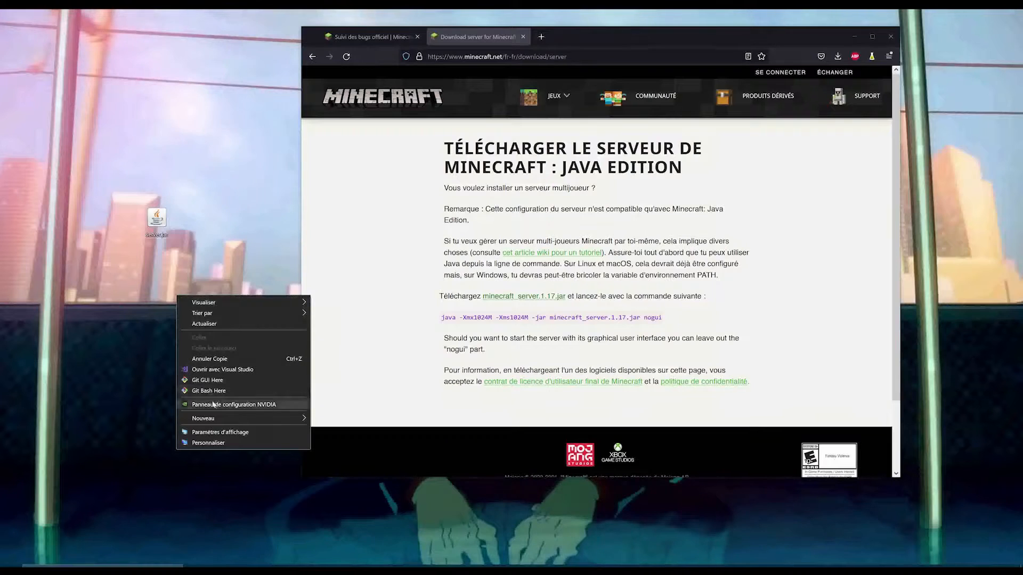
mouse_move(258, 419)
left_click(347, 421)
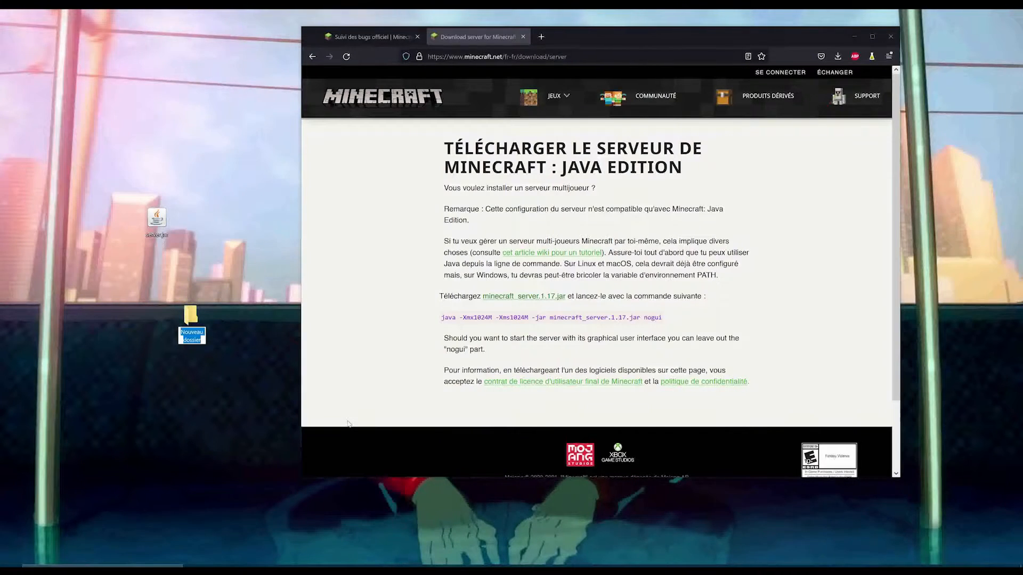
type("MonServeur")
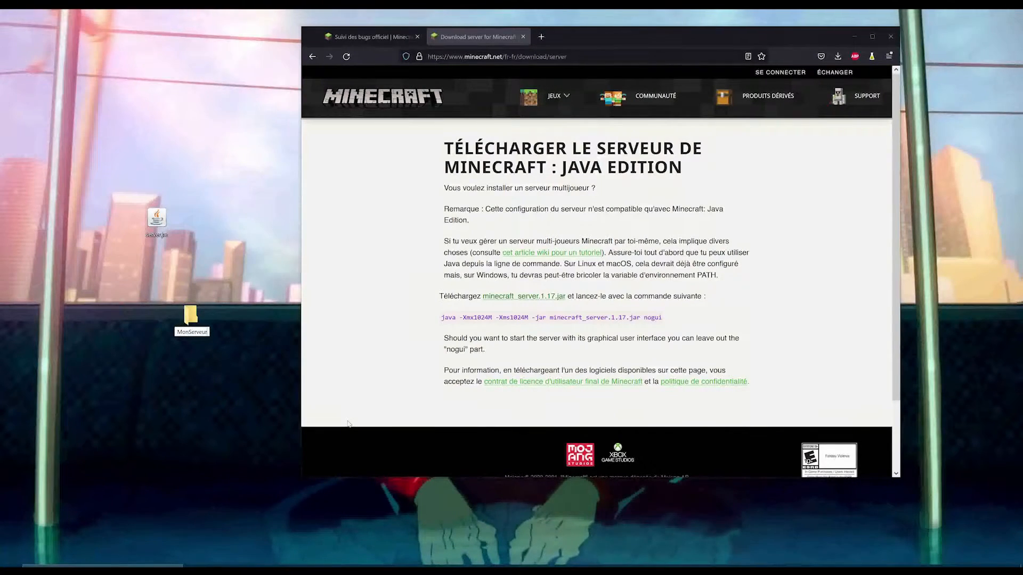
key("Return")
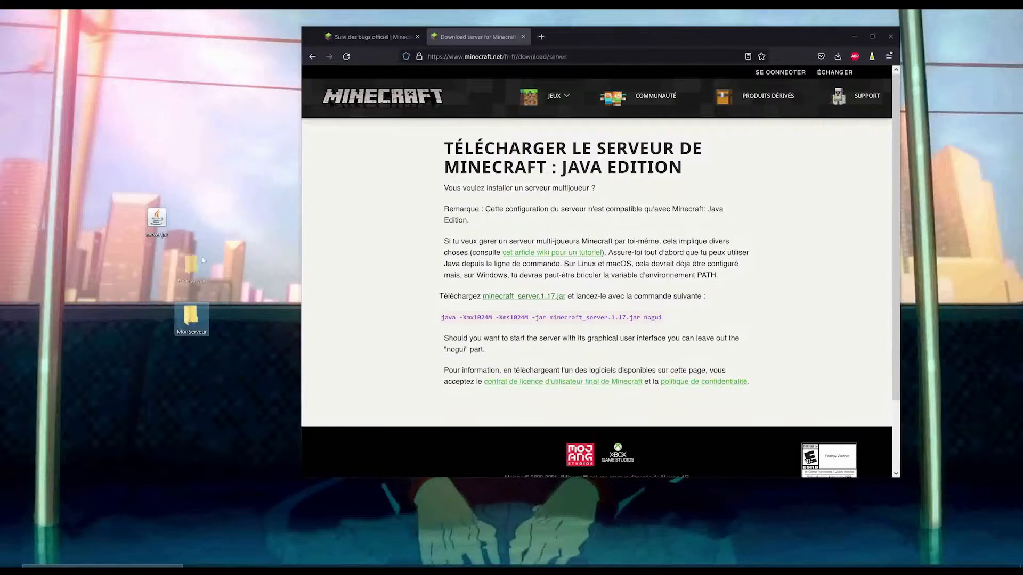
left_click_drag(191, 316, 195, 224)
scroll(532, 277, "down", 1)
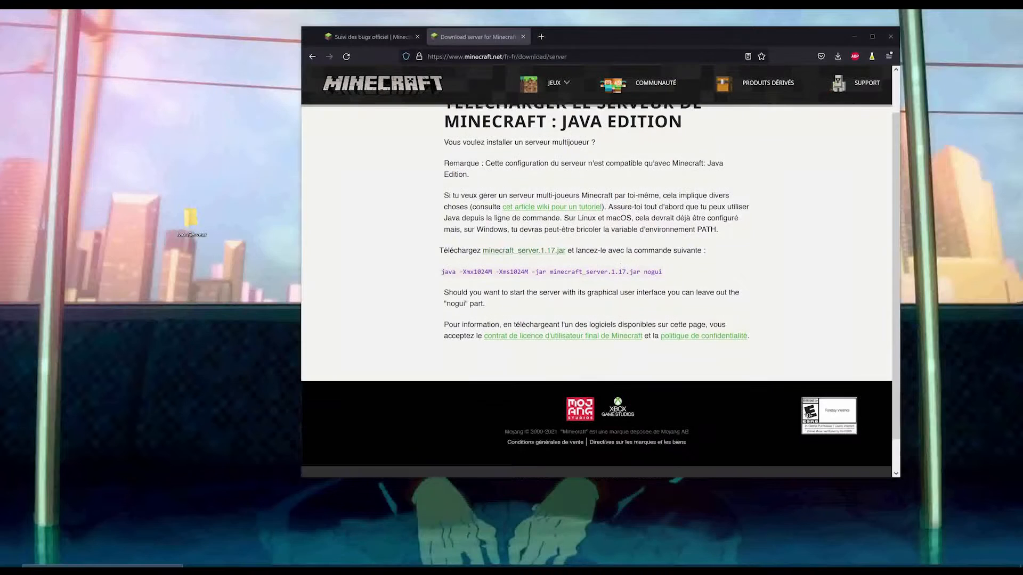
Step: Open the MonServeur folder and create a text document named Start.txt in it
double_click(191, 224)
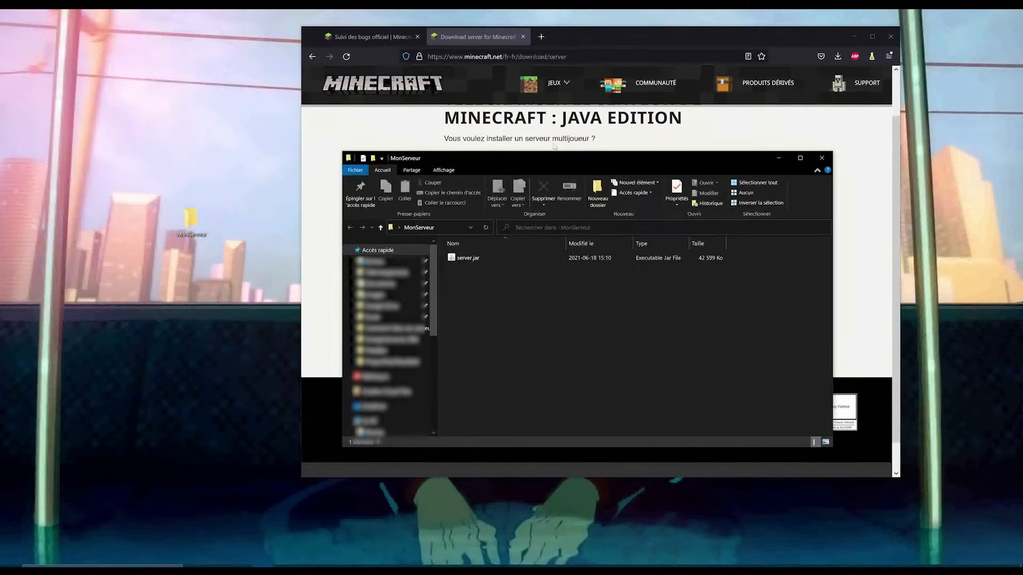
left_click_drag(542, 168, 274, 96)
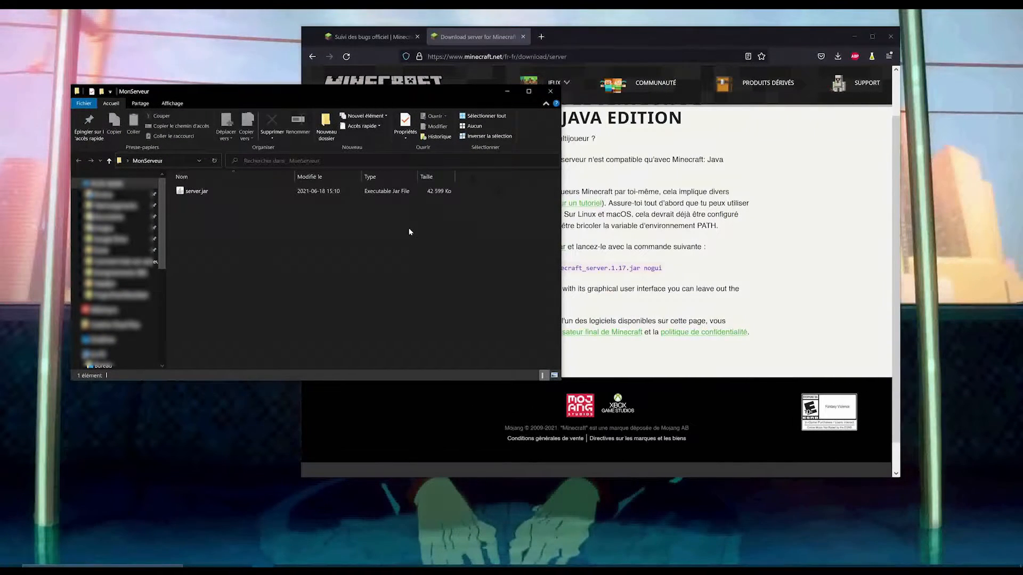
right_click(282, 228)
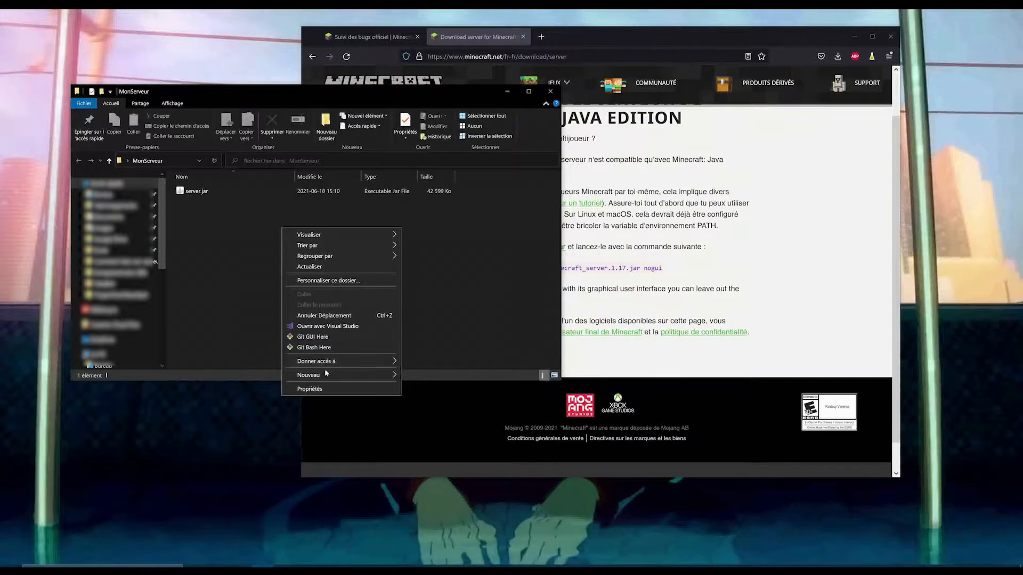
mouse_move(361, 376)
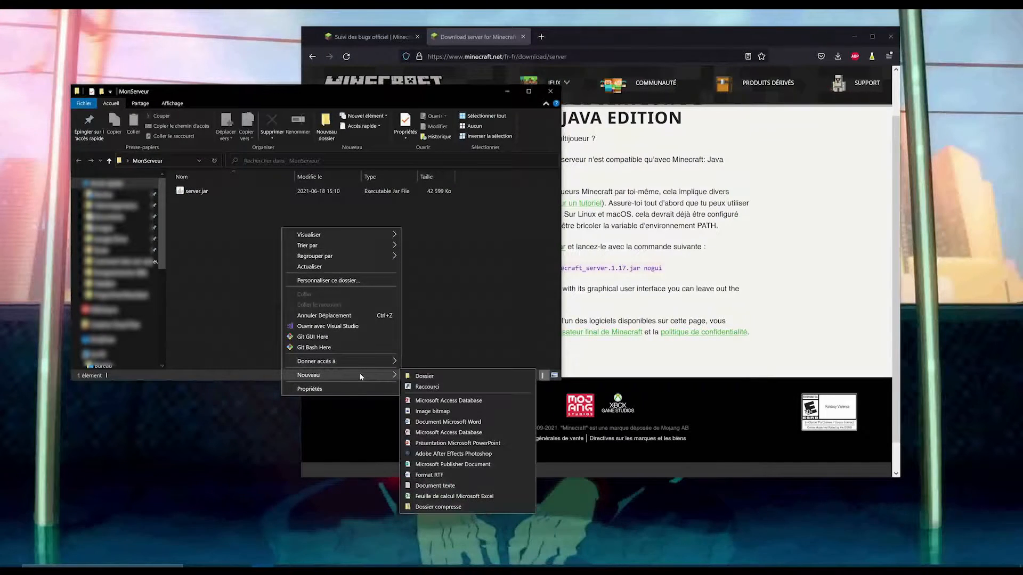
left_click(458, 486)
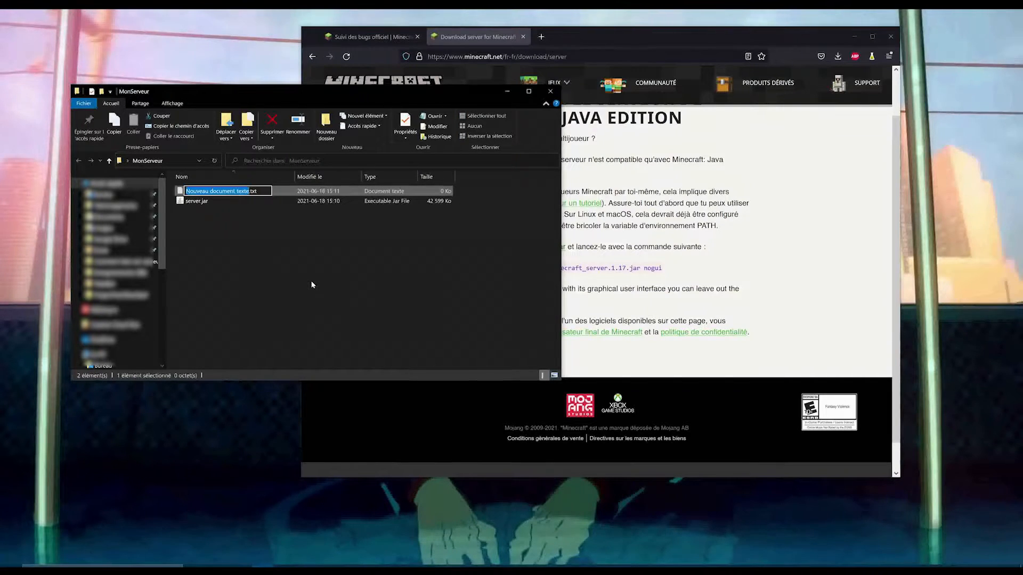
type("Start")
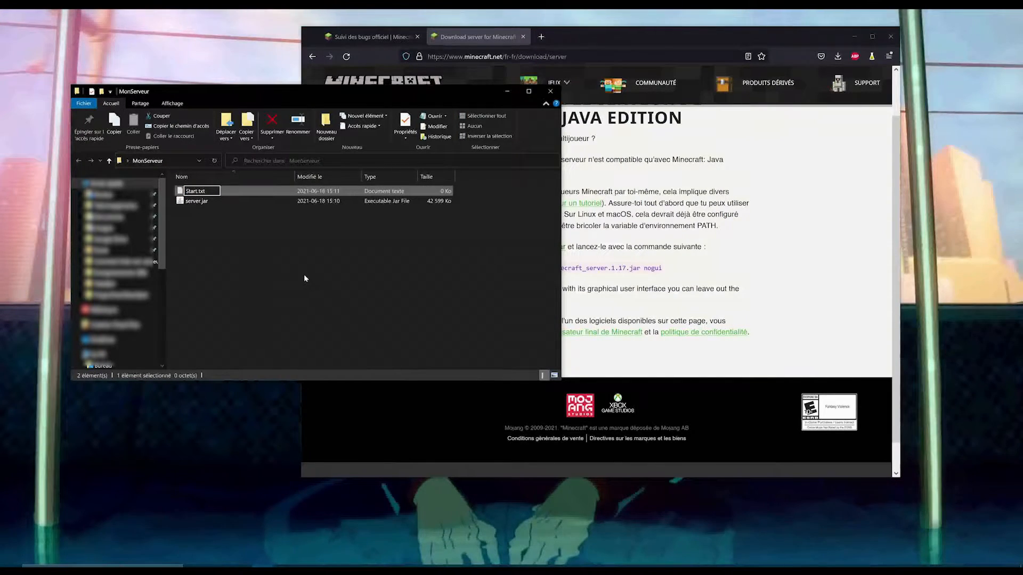
key("Return")
Step: Copy the full java launch command from the Minecraft server download page and paste it into Start.txt
left_click(668, 269)
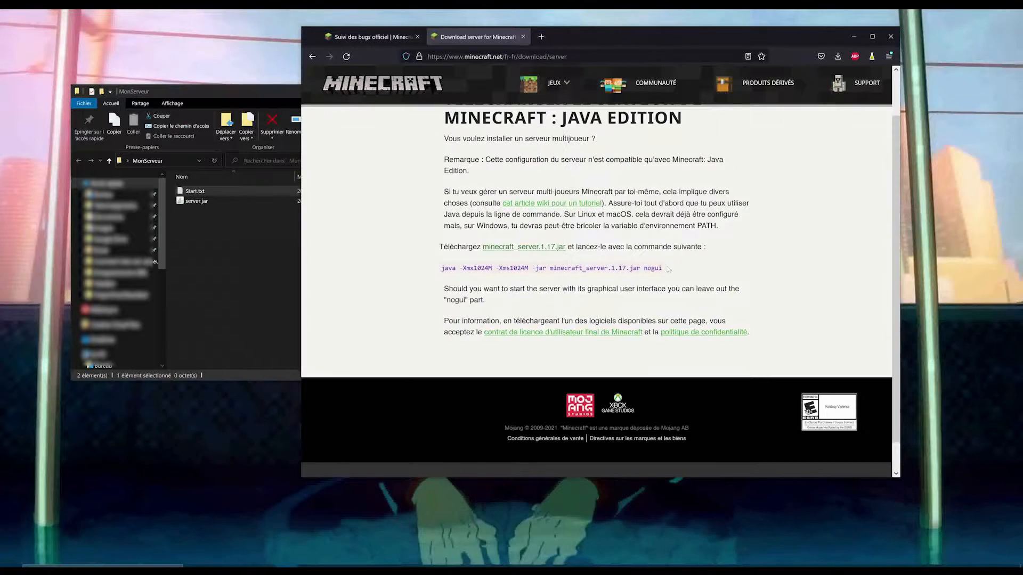
left_click_drag(663, 269, 440, 269)
left_click(503, 297)
left_click_drag(662, 268, 440, 268)
key("ctrl+c")
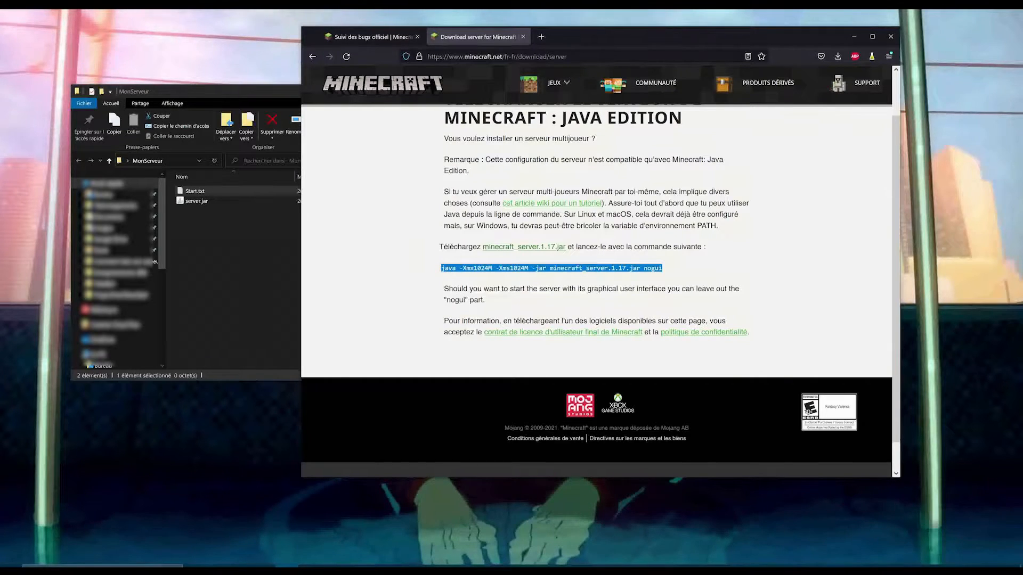
double_click(214, 191)
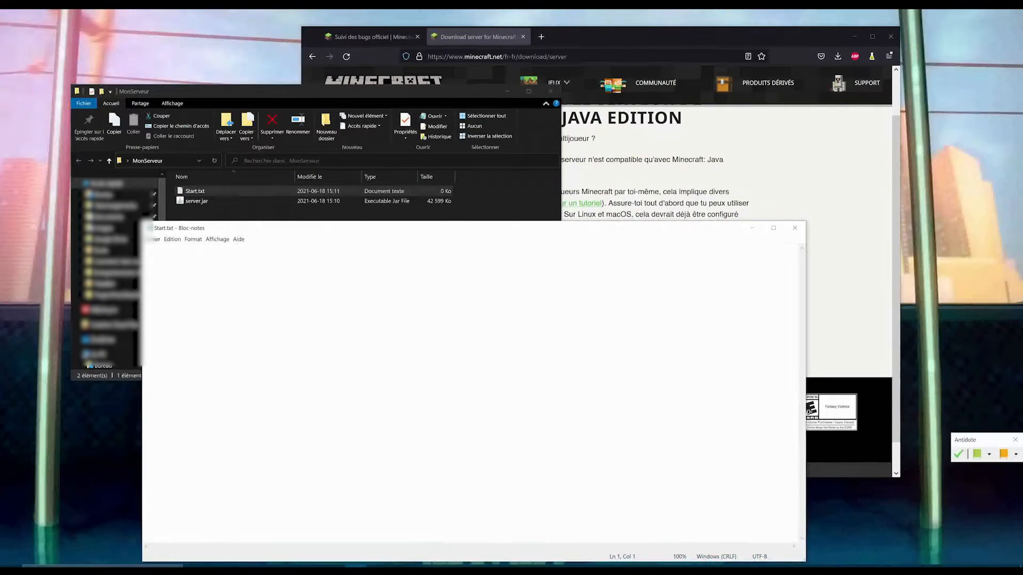
key("ctrl+v")
Step: Replace minecraft_server.1.17 with server in the launch command so that it refers to server.jar
left_click_drag(257, 237, 370, 263)
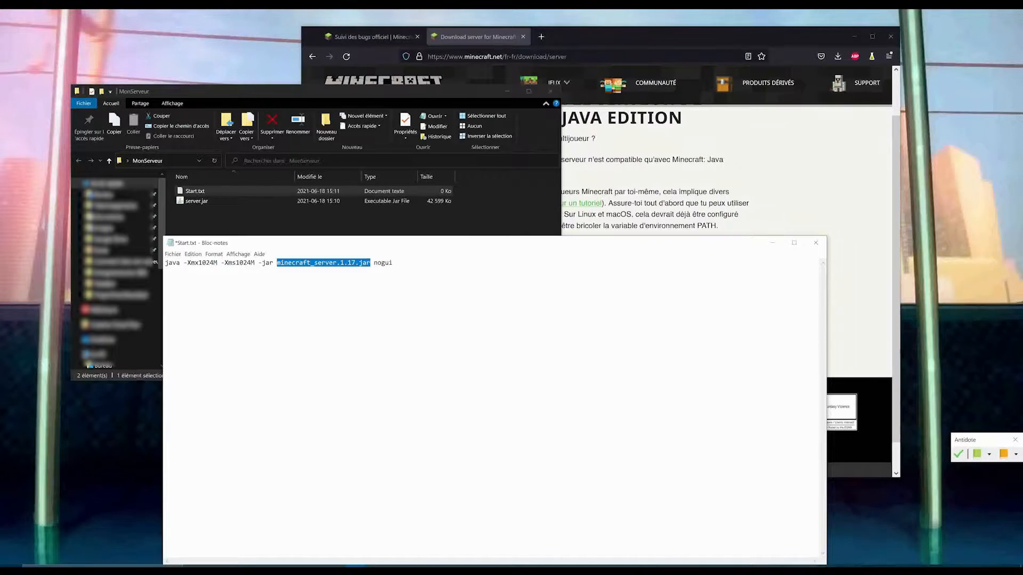
left_click(356, 263)
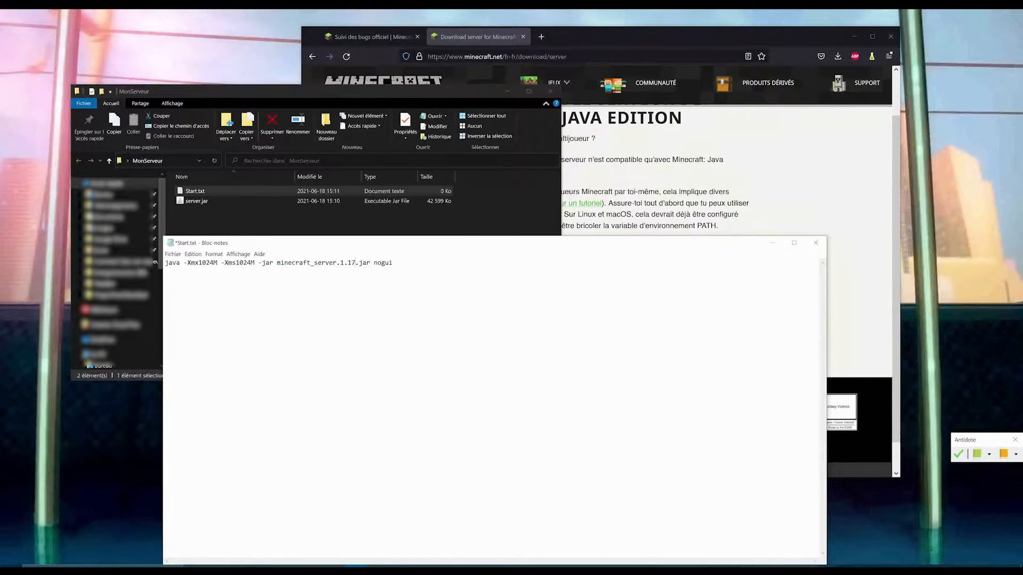
left_click_drag(355, 262, 276, 263)
type("server")
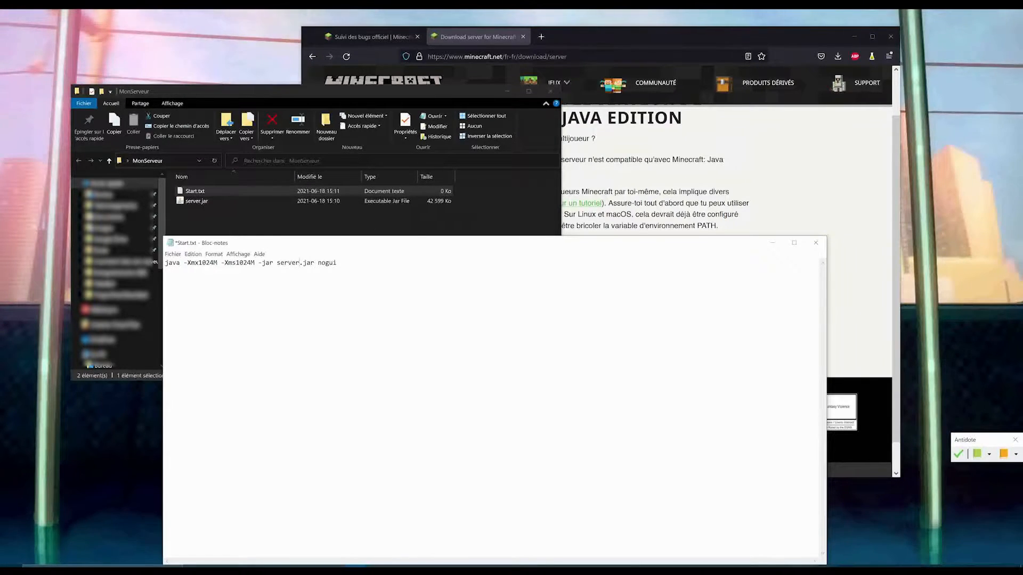
Step: Check the jar file name in the download page's command and examine the -Xmx and -Xms memory arguments in Start.txt
left_click(629, 182)
left_click_drag(550, 269, 625, 268)
left_click(627, 268)
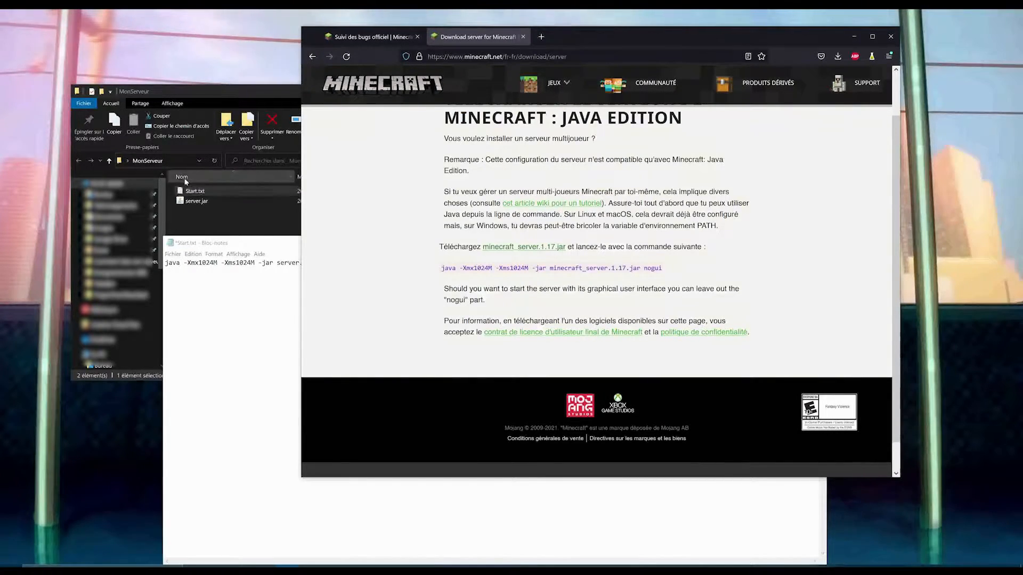
left_click(239, 262)
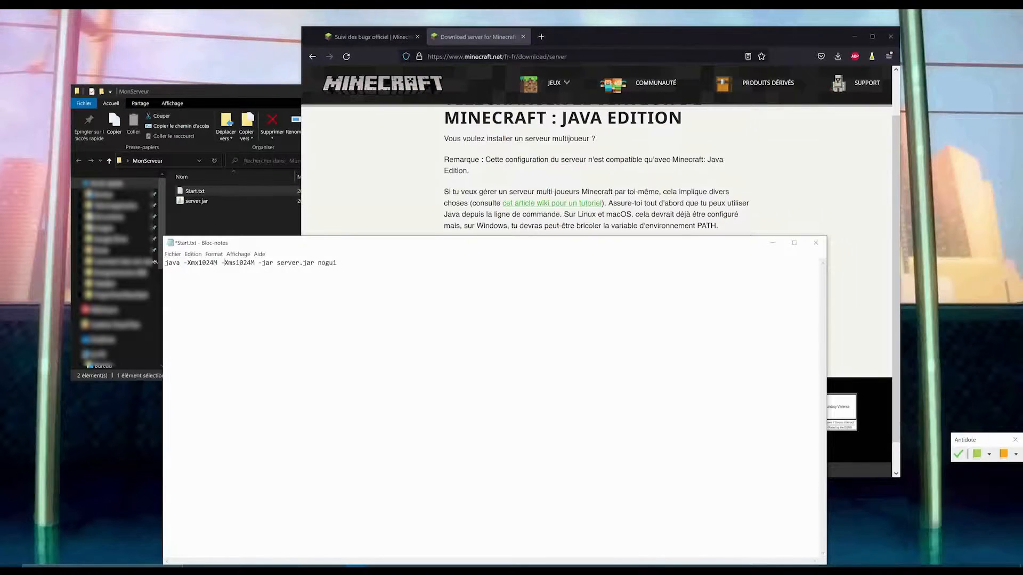
left_click_drag(188, 262, 248, 263)
left_click(248, 263)
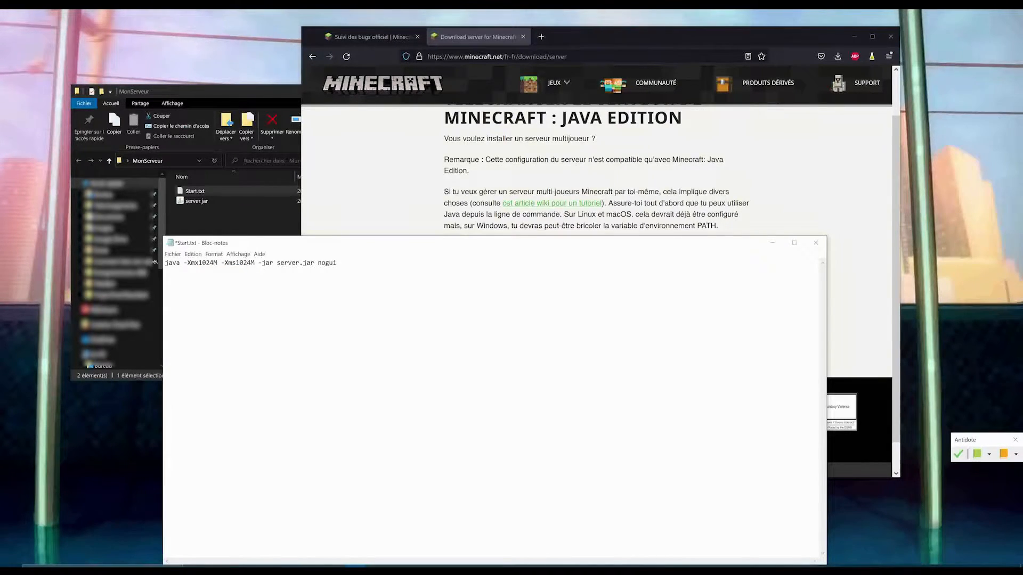
left_click_drag(183, 263, 225, 263)
left_click(218, 263)
left_click(224, 263)
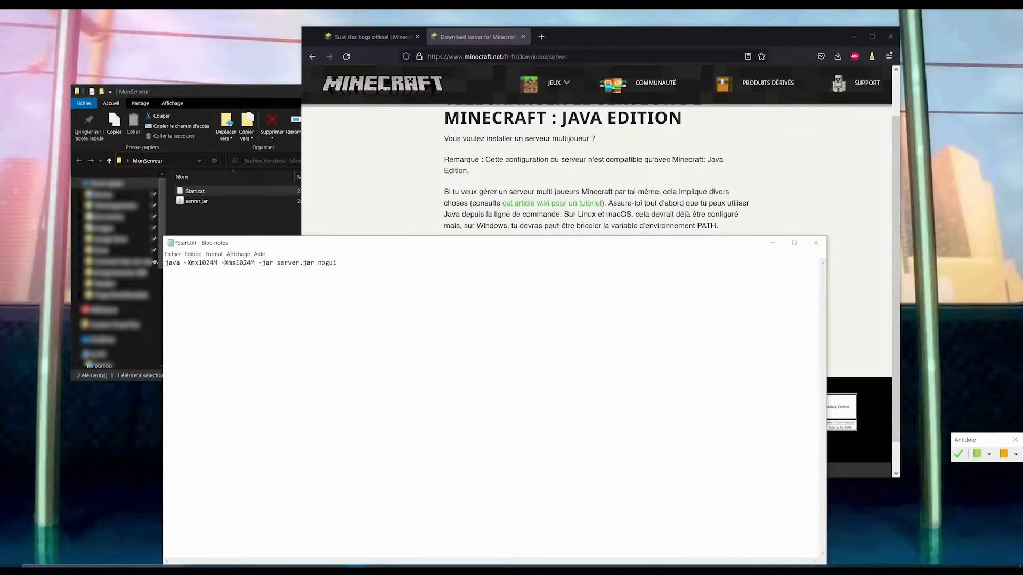
left_click_drag(187, 263, 217, 262)
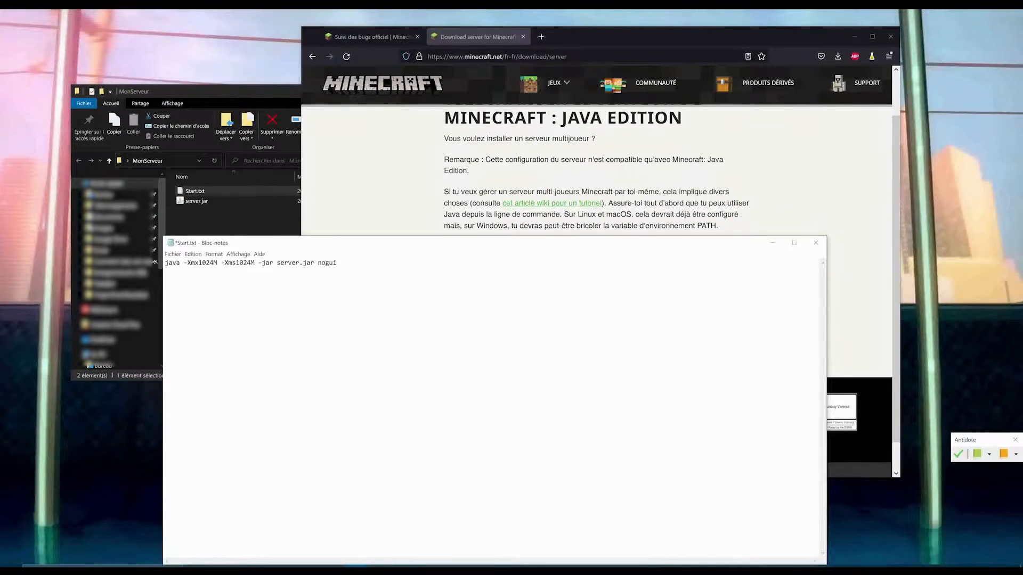
double_click(204, 263)
left_click(217, 263)
left_click_drag(221, 262, 248, 262)
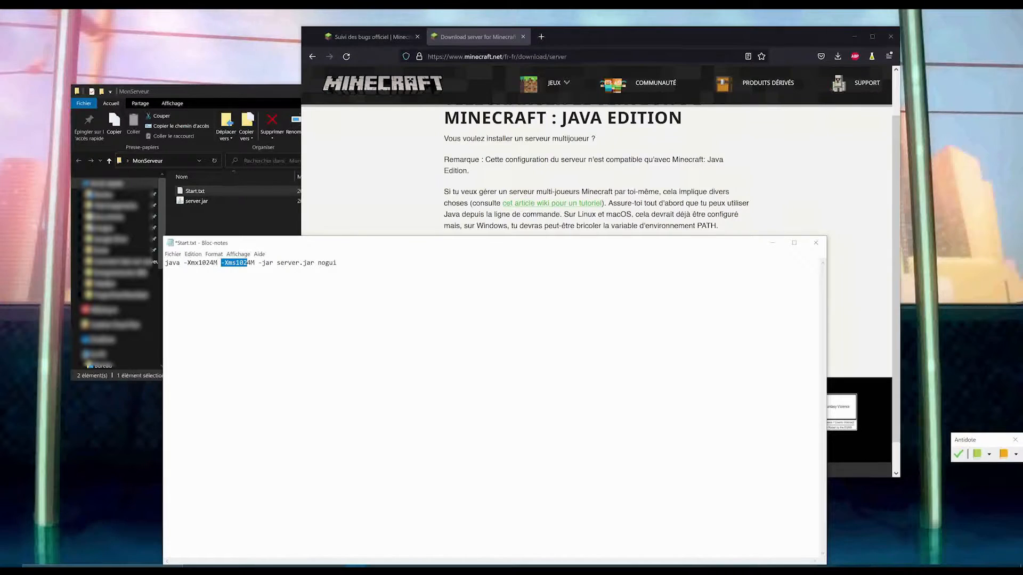
left_click(255, 263)
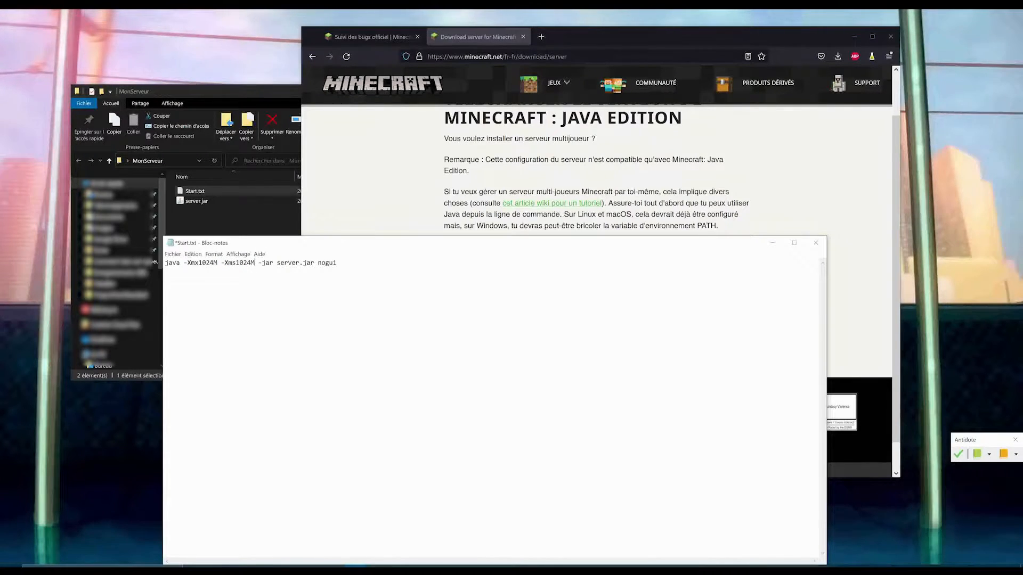
left_click_drag(183, 263, 217, 263)
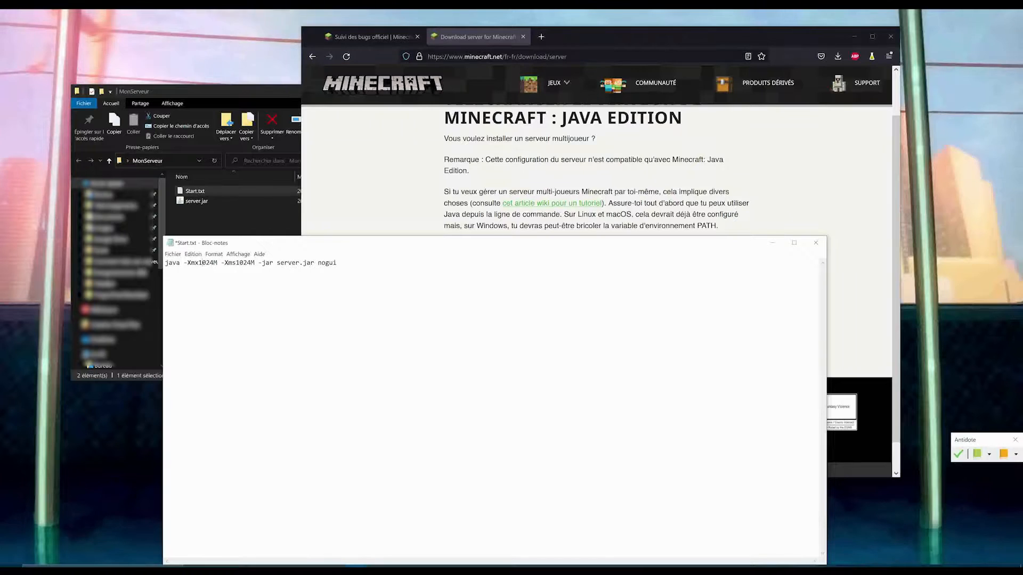
Step: Set the -Xmx memory argument to 2048M, then save and close Start.txt
left_click_drag(184, 262, 214, 263)
left_click(217, 262)
type("2048")
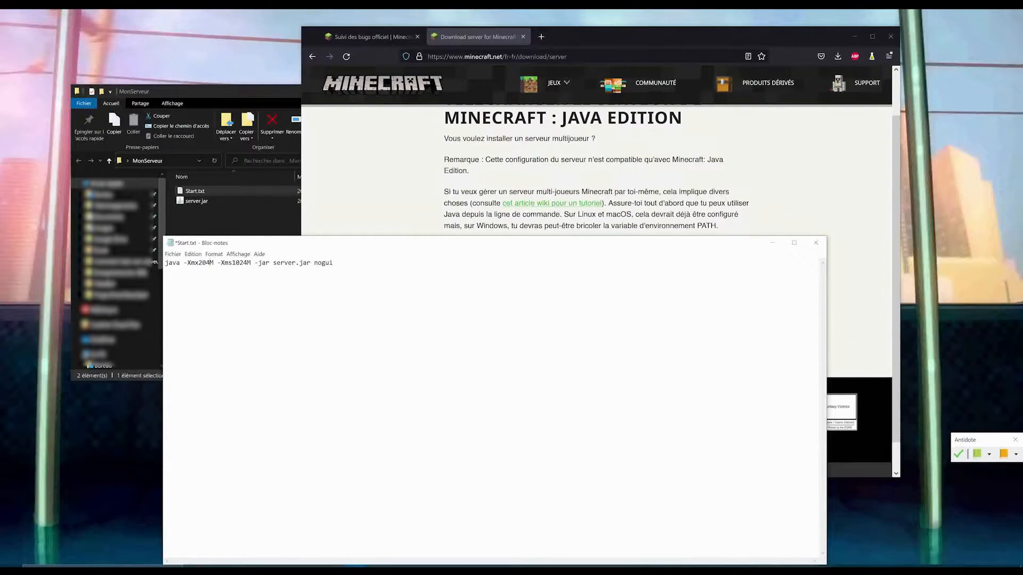
key("ctrl+s")
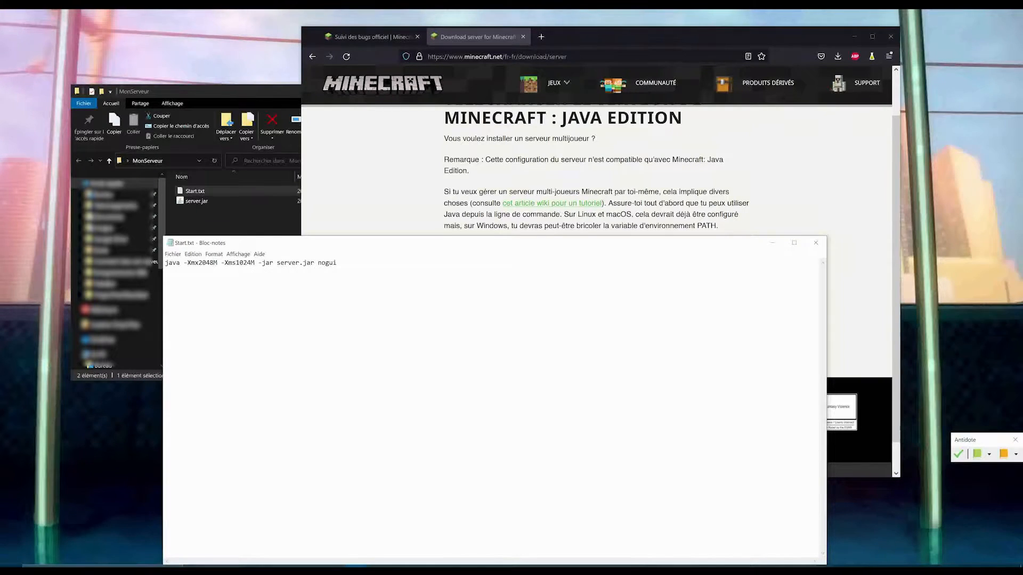
left_click(816, 244)
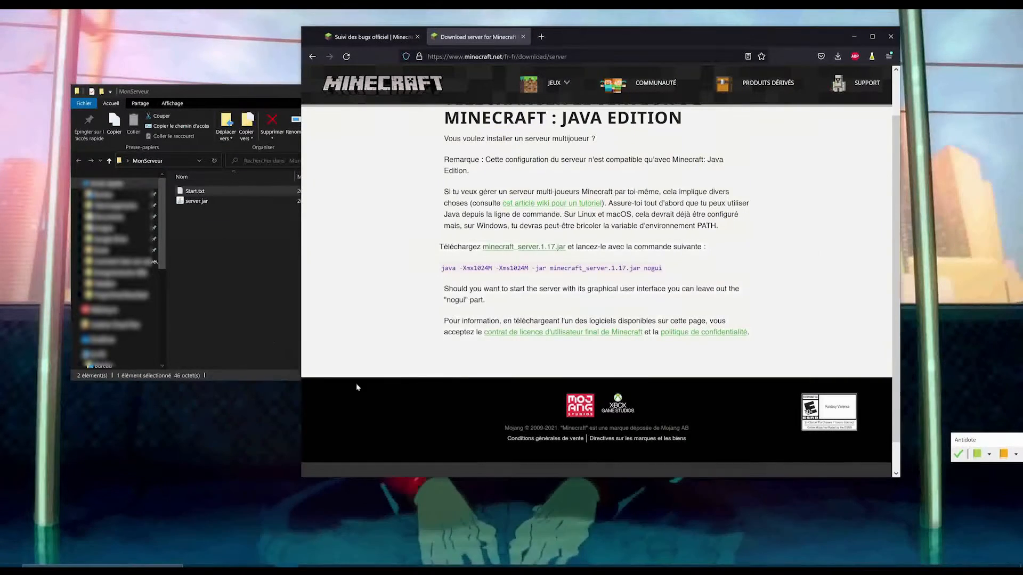
Step: Rename Start.txt in the MonServeur folder to Start.bat and accept the file extension change
left_click(206, 210)
right_click(218, 192)
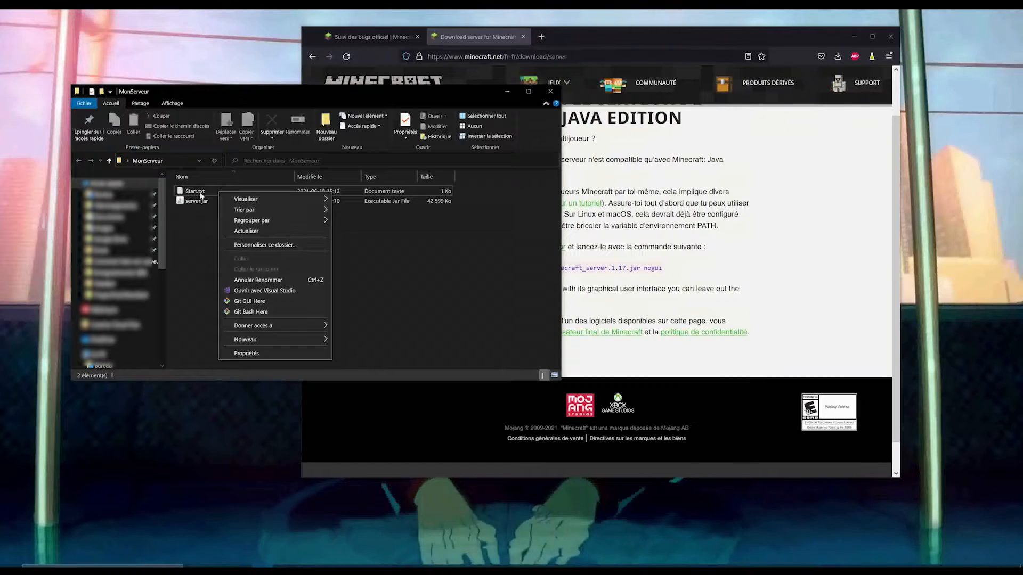
left_click(291, 231)
right_click(201, 193)
left_click(229, 404)
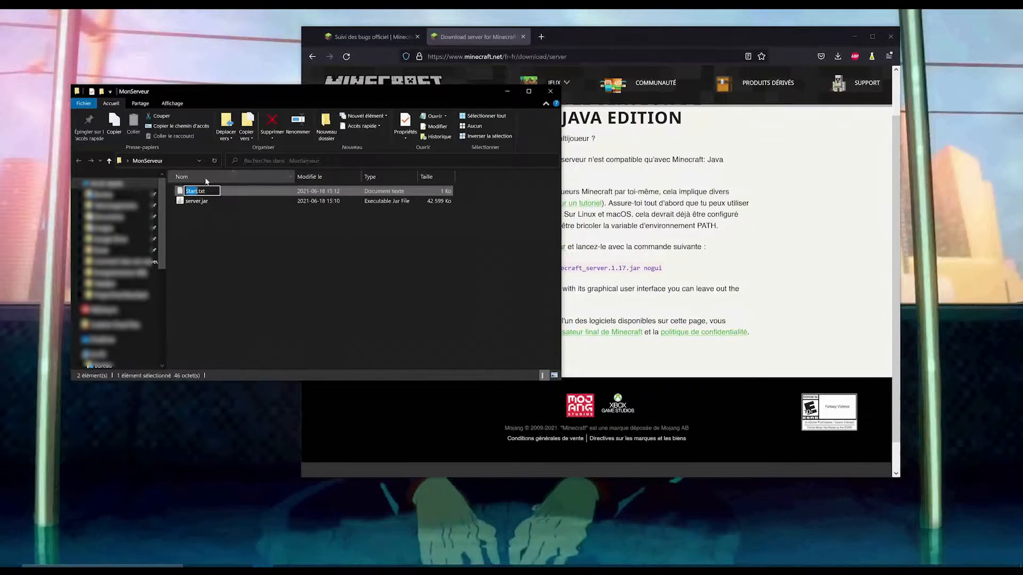
key("End")
key("BackSpace")
key("BackSpace")
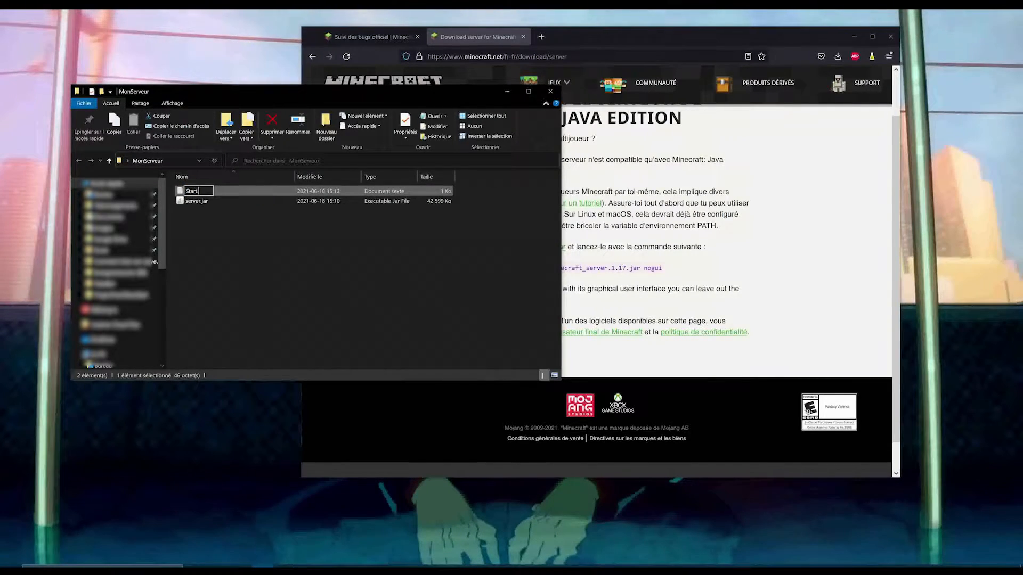
type("bat")
key("Return")
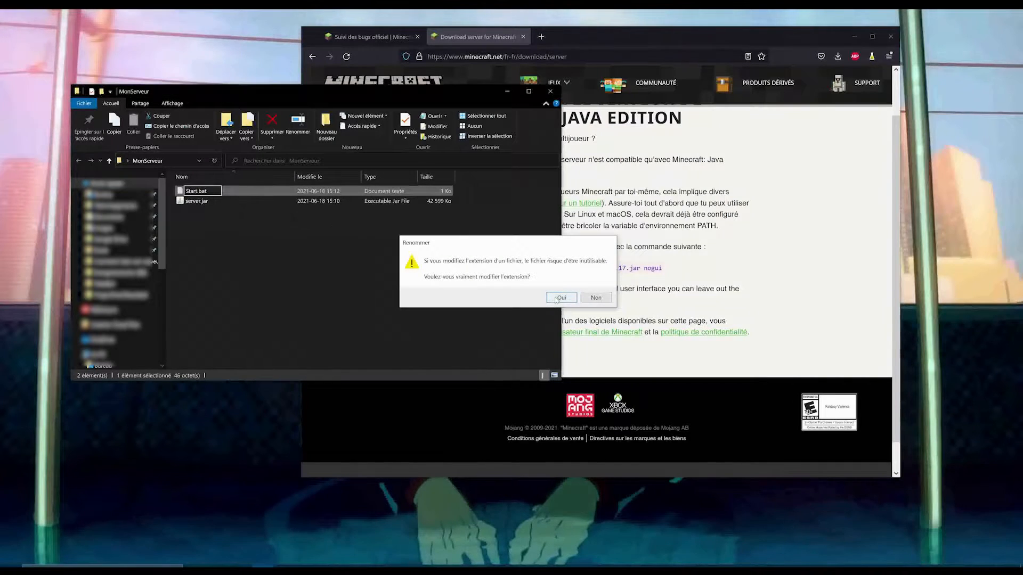
key("Return")
left_click(646, 302)
Step: Check the file type of Start.bat and review the java launch command on the Minecraft server download page
left_click(194, 192)
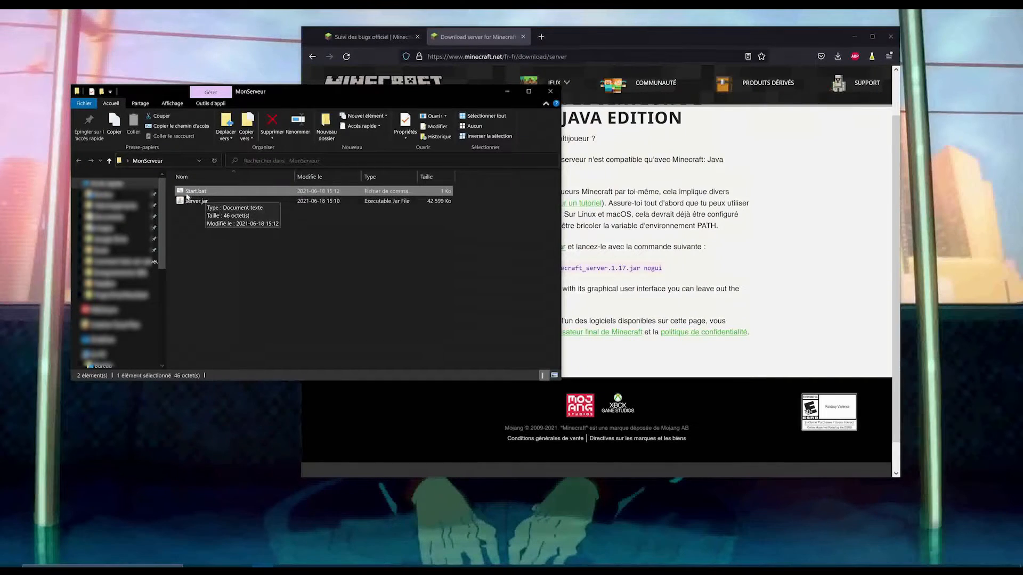
left_click(254, 235)
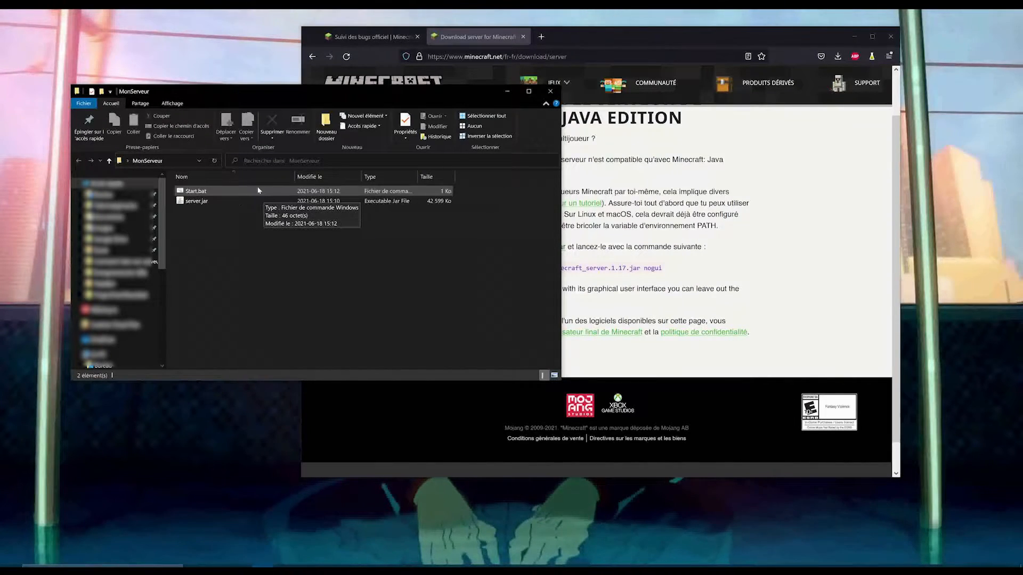
left_click(657, 263)
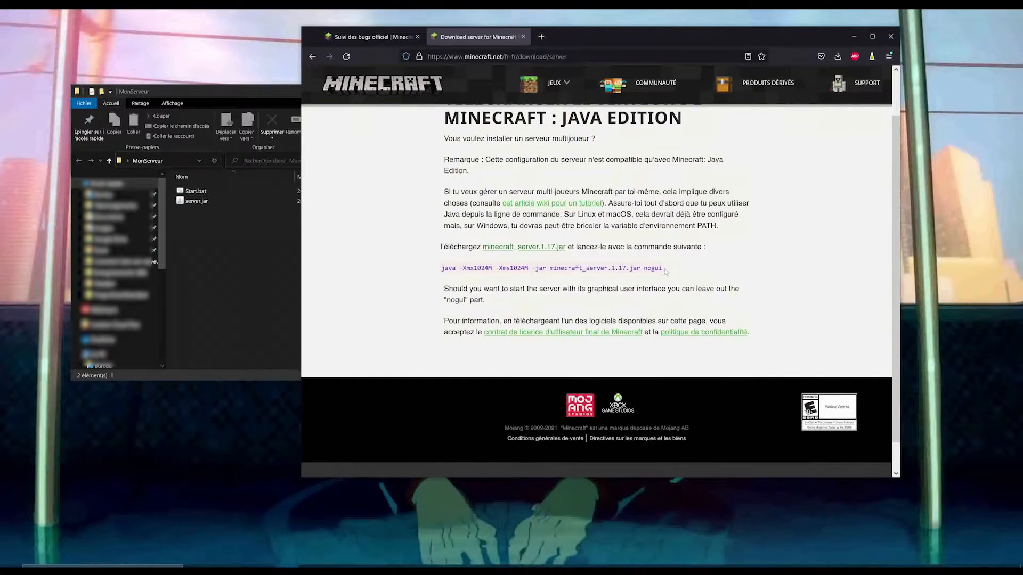
left_click_drag(665, 269, 440, 269)
left_click(495, 304)
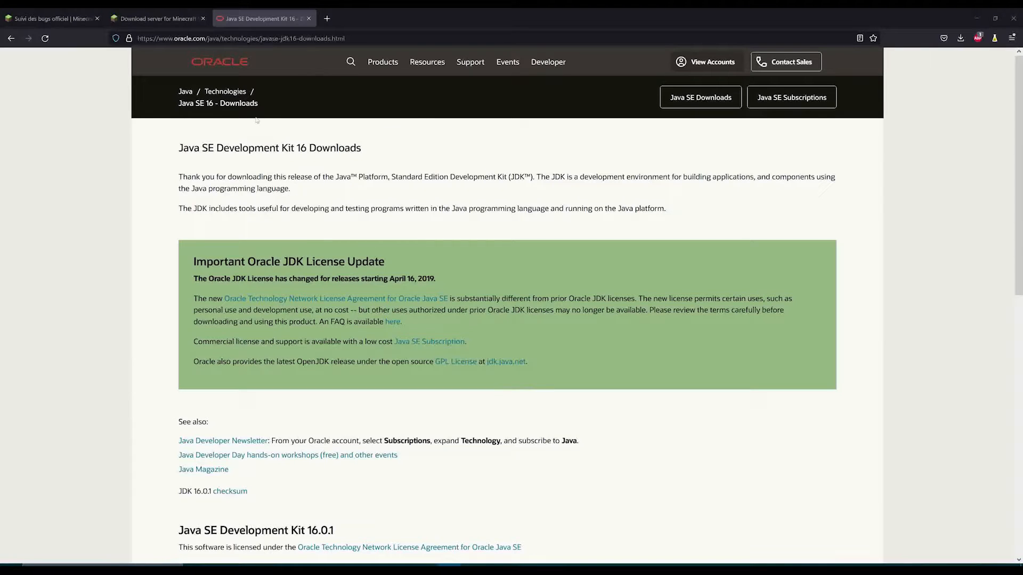
Step: Look through Oracle's Java SE Development Kit 16.0.1 download list for the Windows x64 Installer
scroll(247, 85, "down", 3)
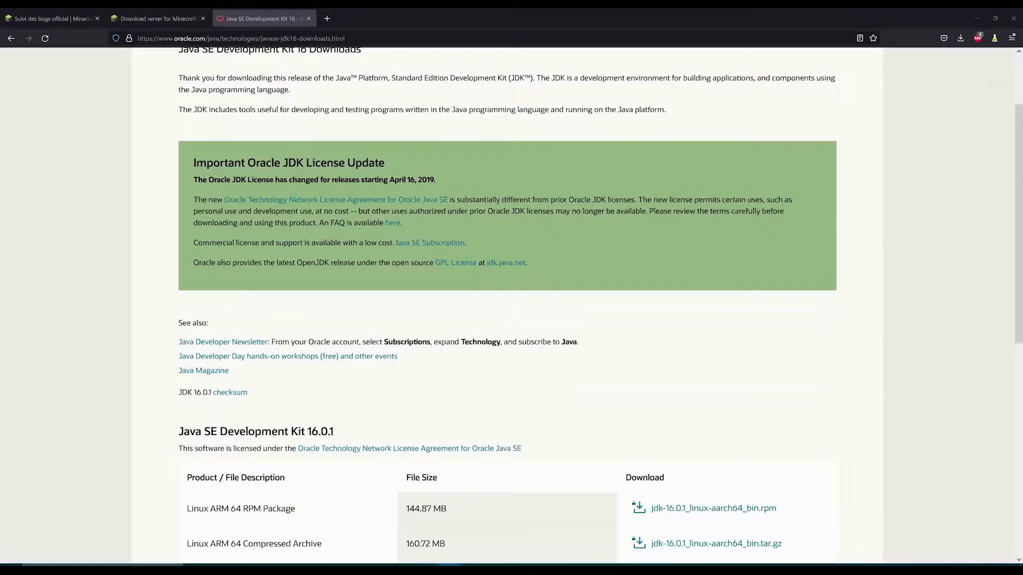
scroll(308, 185, "down", 2)
scroll(367, 227, "down", 3)
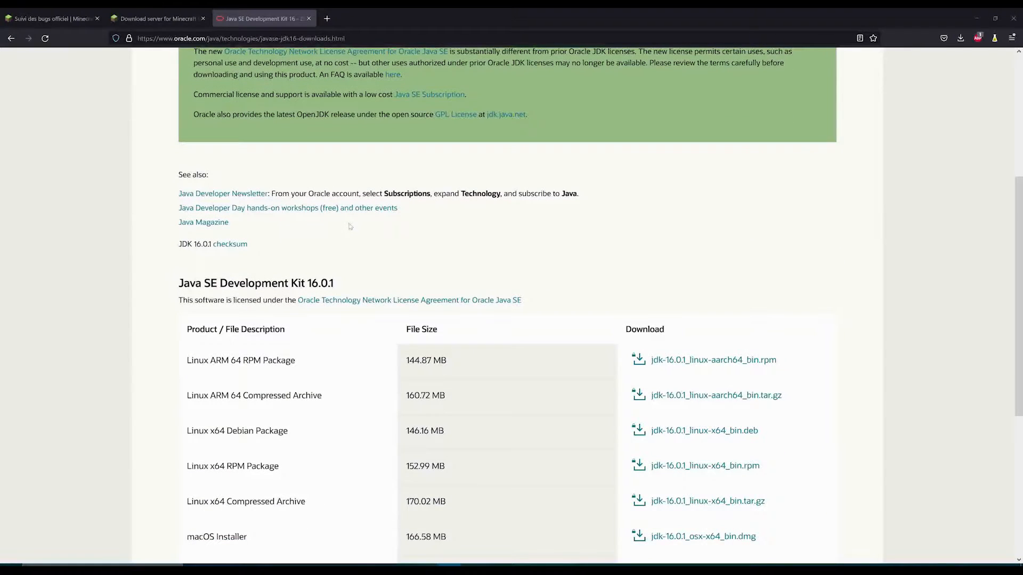
scroll(349, 242, "up", 7)
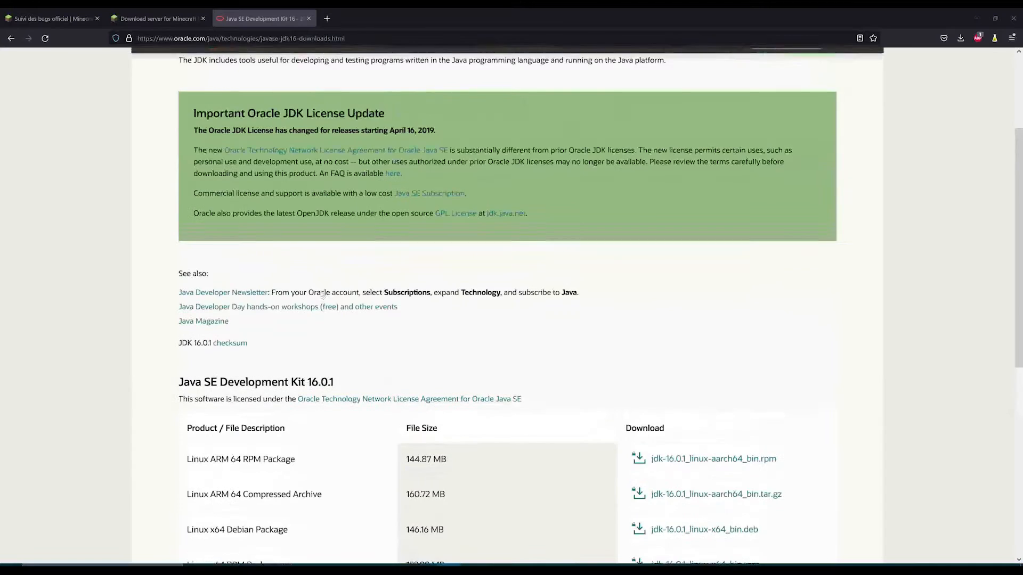
scroll(277, 266, "down", 12)
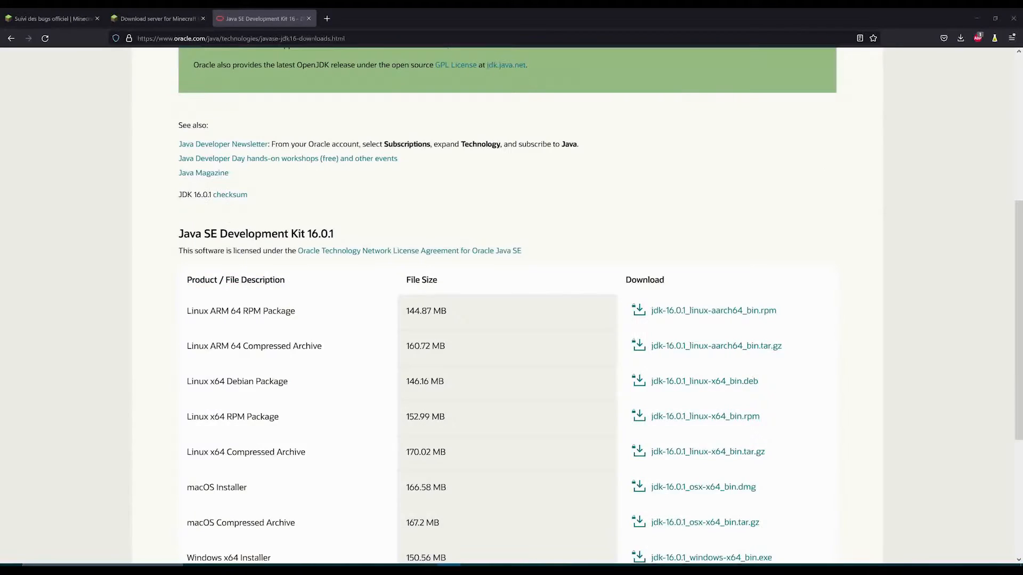
left_click_drag(181, 327, 295, 322)
left_click(295, 322)
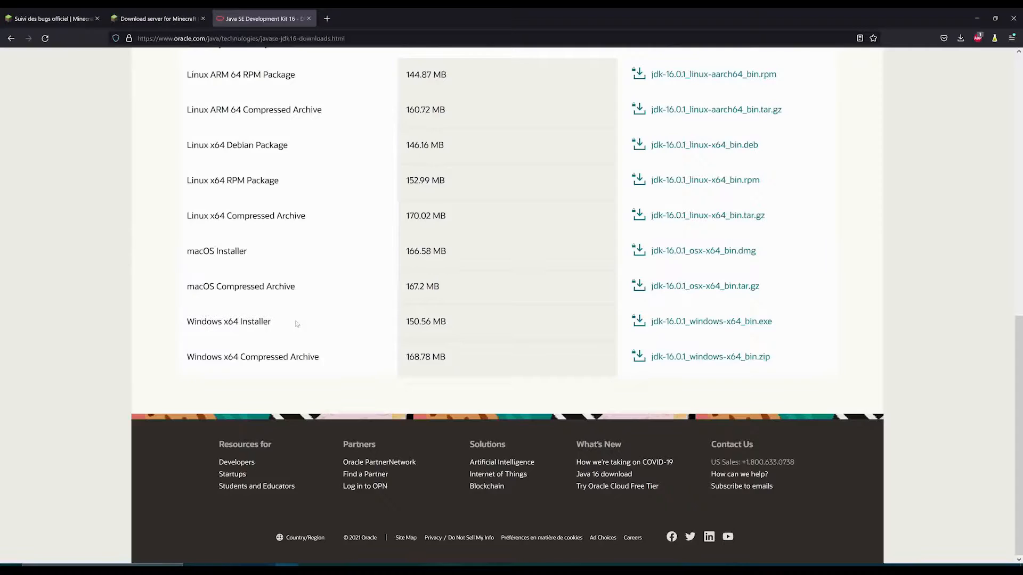
scroll(320, 336, "up", 2)
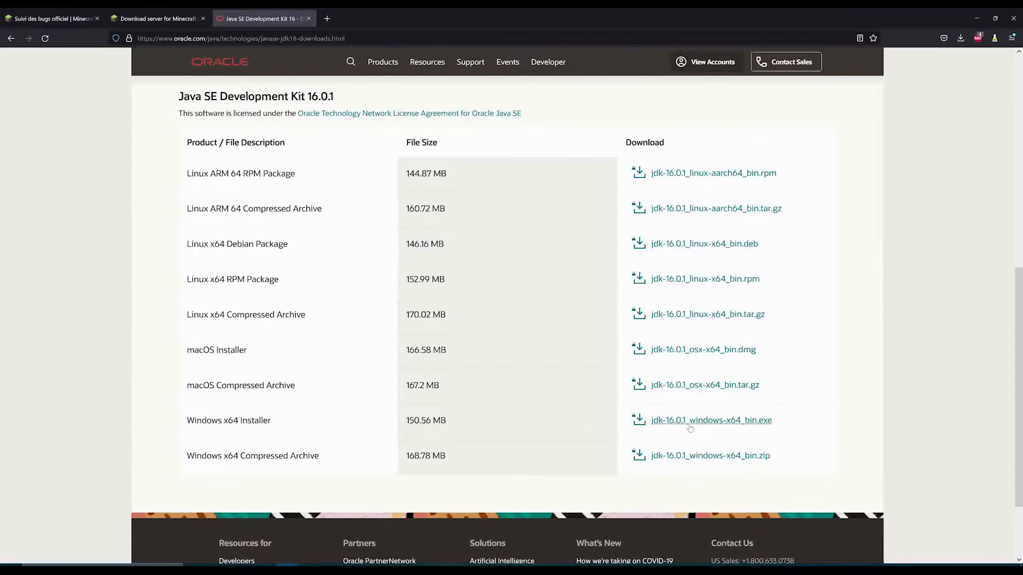
Step: Accept the Oracle license agreement, download jdk-16.0.1_windows-x64_bin.exe and close the download dialog
left_click_drag(790, 425, 646, 425)
left_click(646, 425)
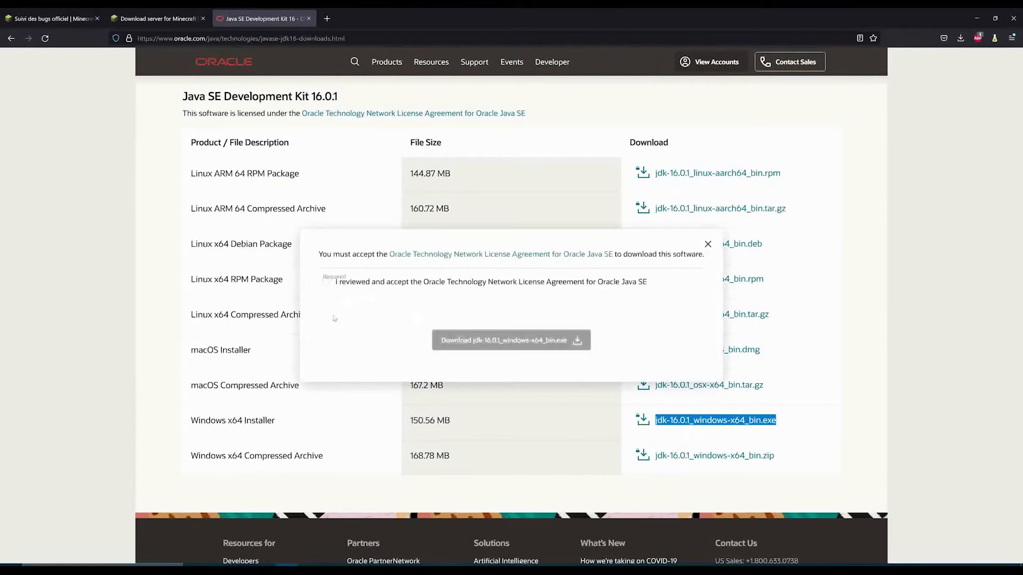
left_click(327, 282)
left_click(326, 282)
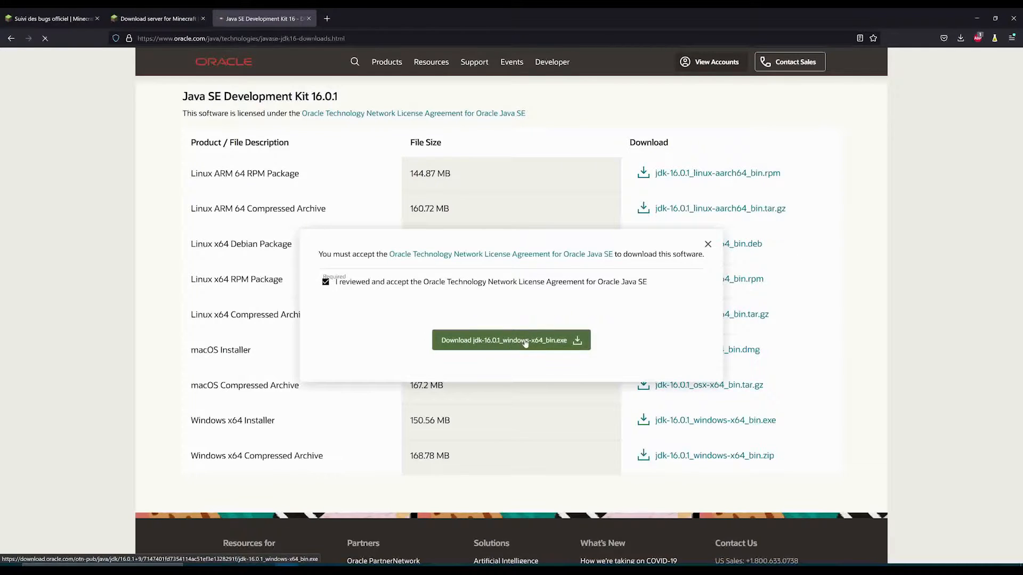
left_click(586, 318)
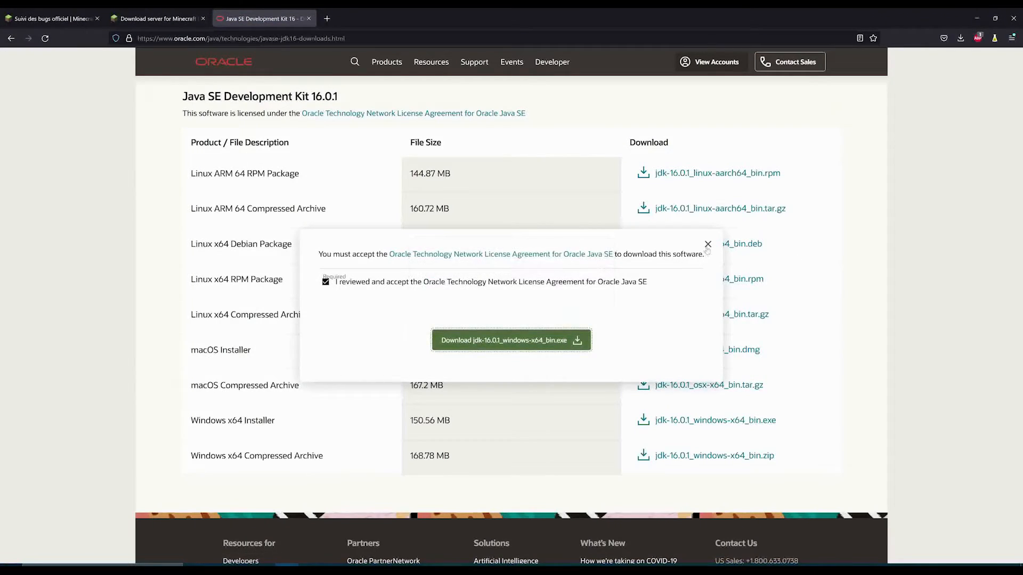
left_click(707, 244)
scroll(586, 319, "up", 8)
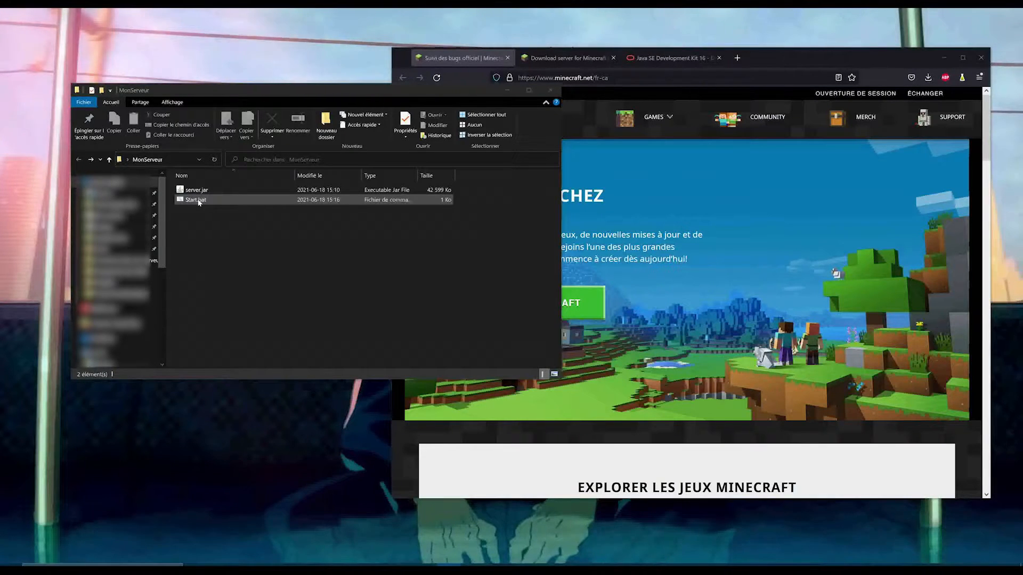
Step: Run Start.bat to generate the server files in MonServeur and open eula.txt for editing
double_click(198, 201)
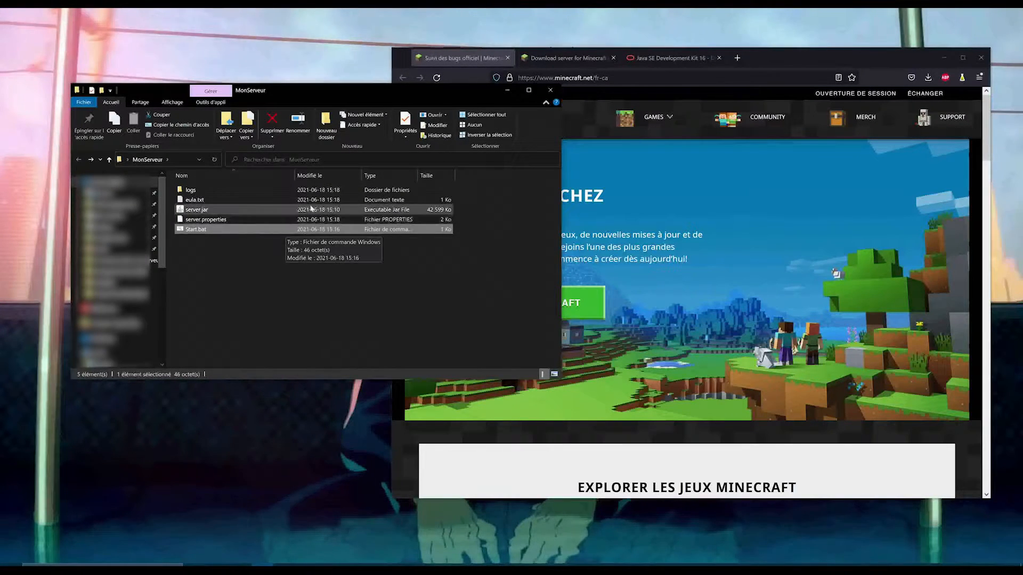
left_click(211, 201)
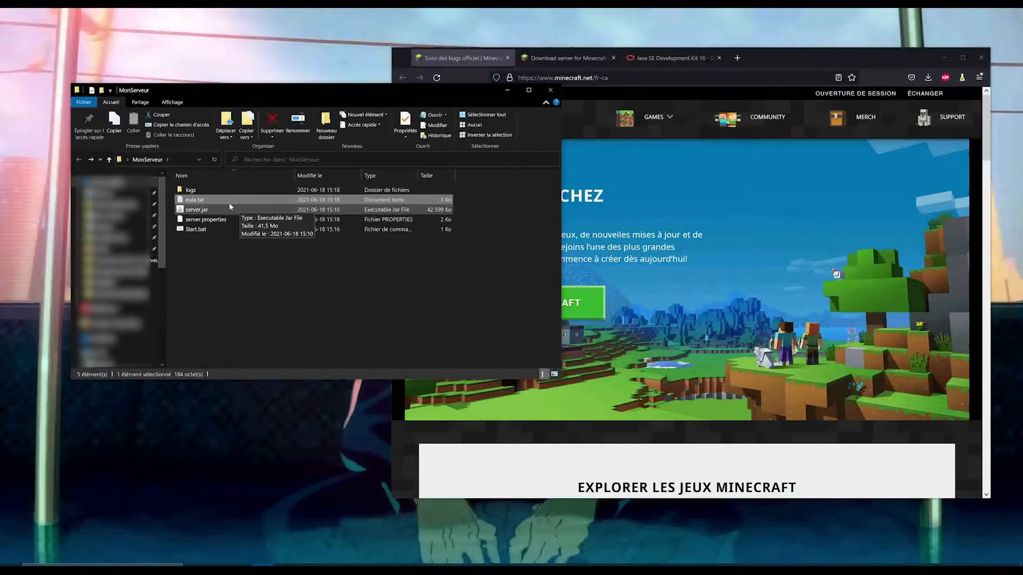
right_click(226, 201)
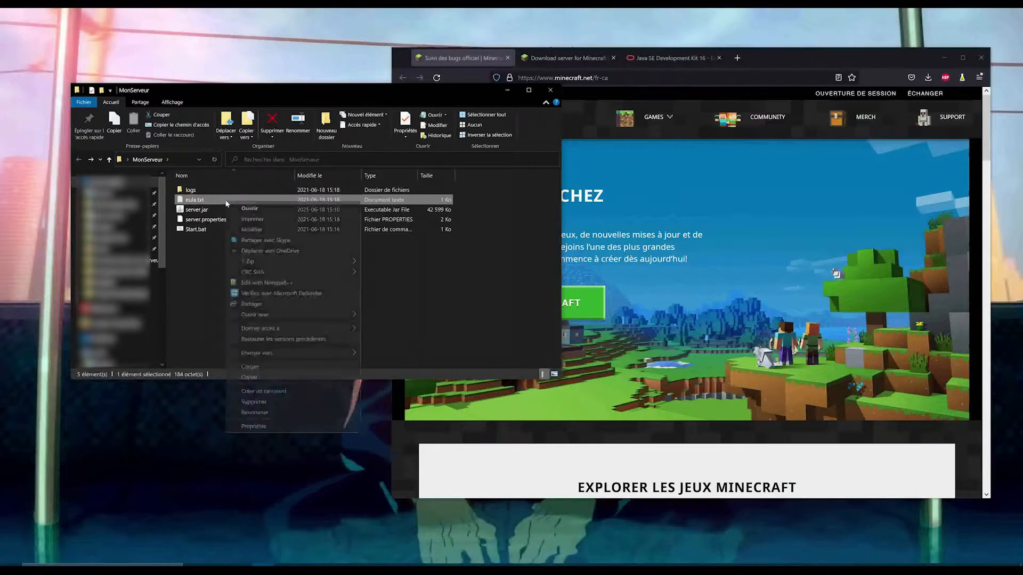
left_click(262, 228)
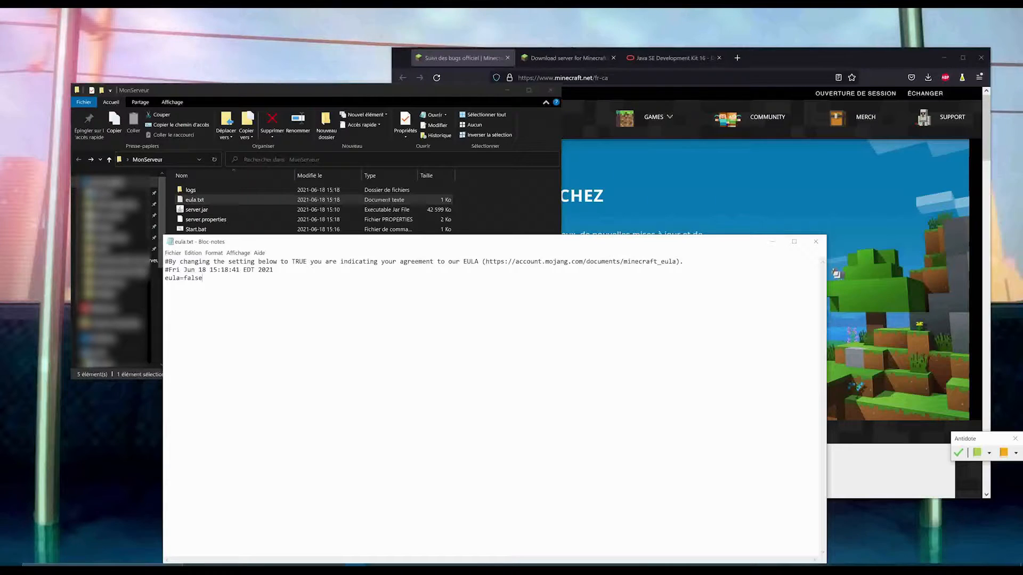
Step: Set eula to true in eula.txt, then save and close the file
key("ctrl+shift+Left")
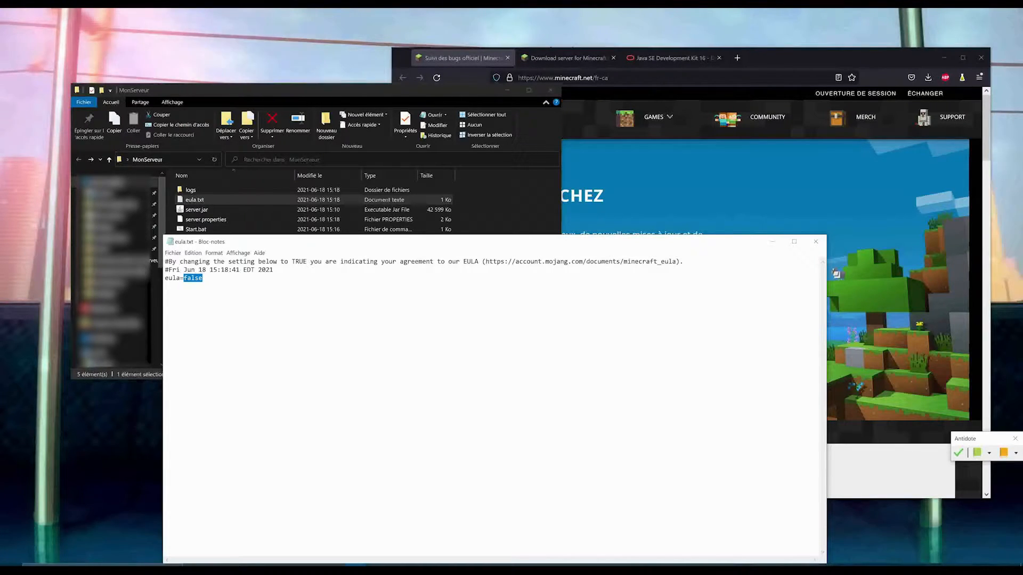
type("tru")
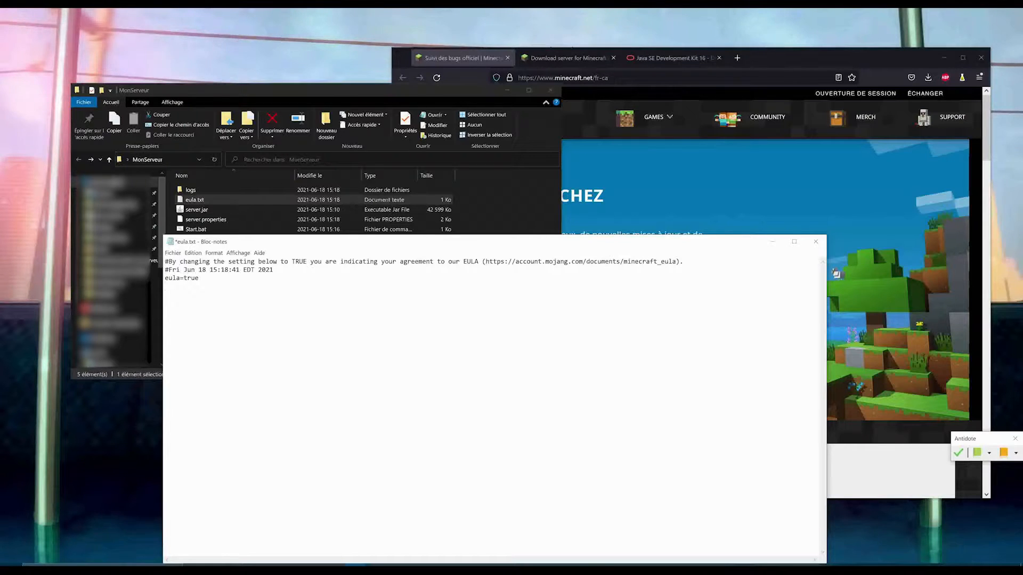
type("e")
key("ctrl+s")
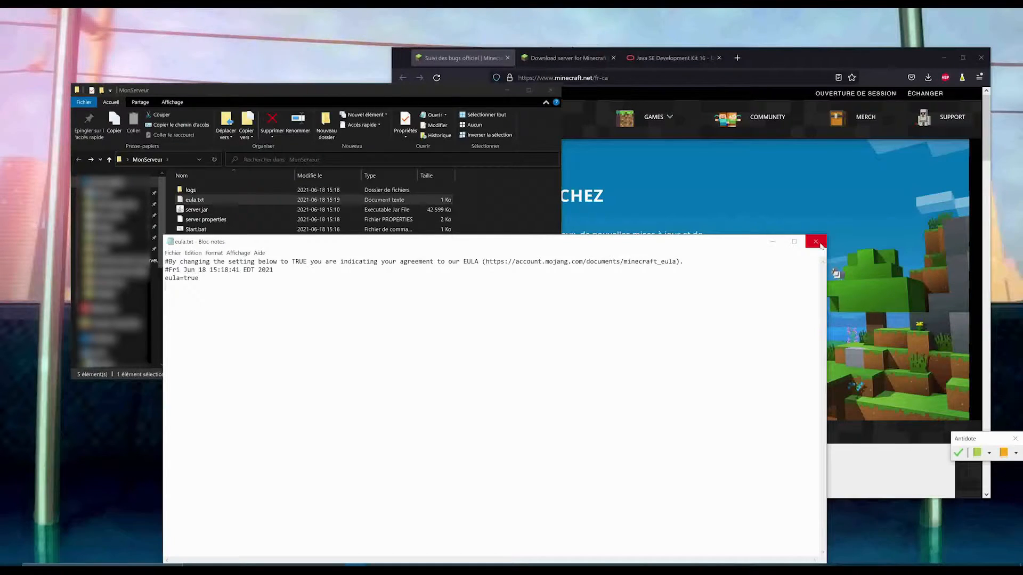
left_click(816, 242)
Step: Run Start.bat again and allow Java(TM) Platform SE binary through the Windows Defender firewall on private networks
left_click(206, 230)
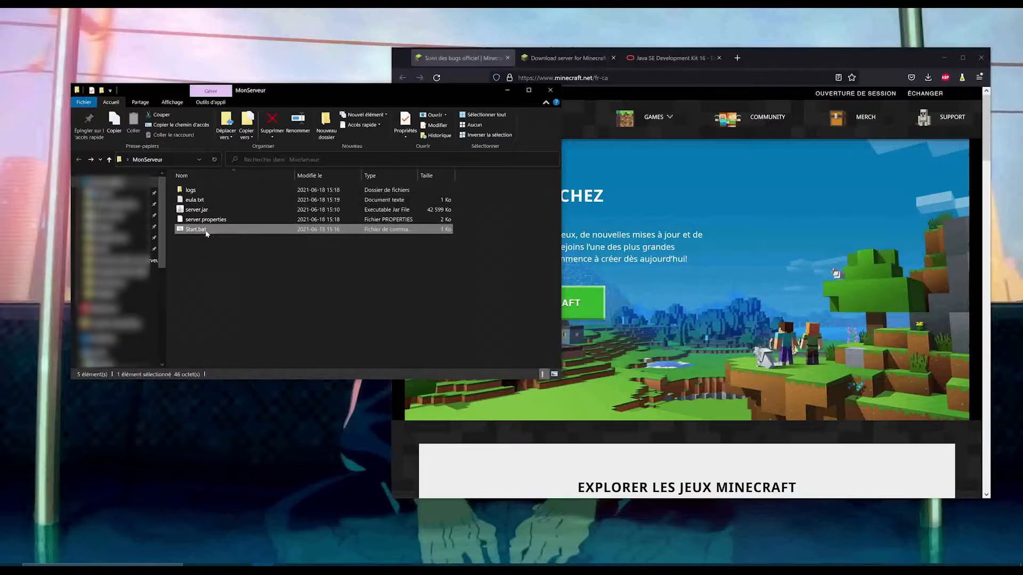
double_click(206, 230)
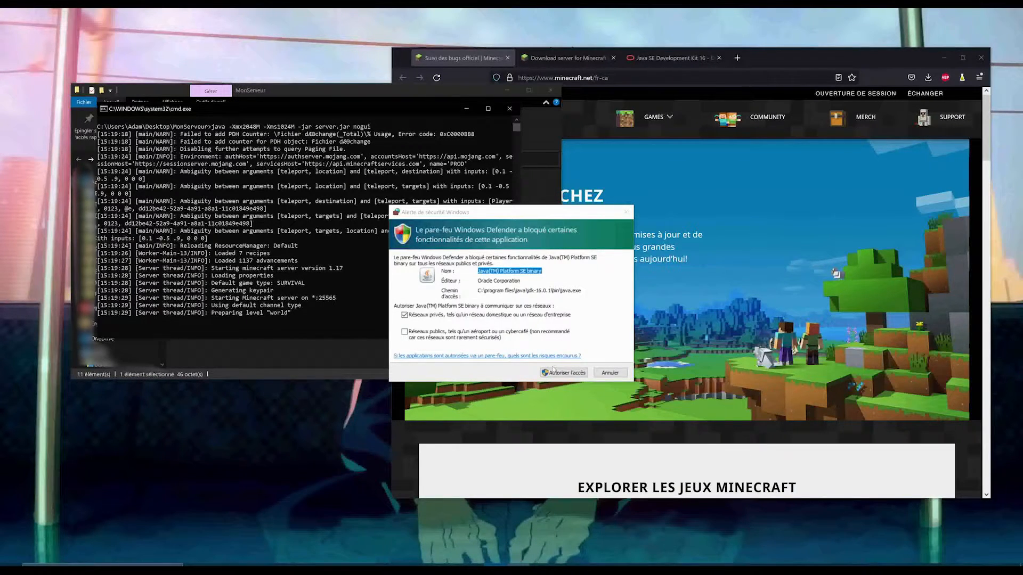
left_click(561, 373)
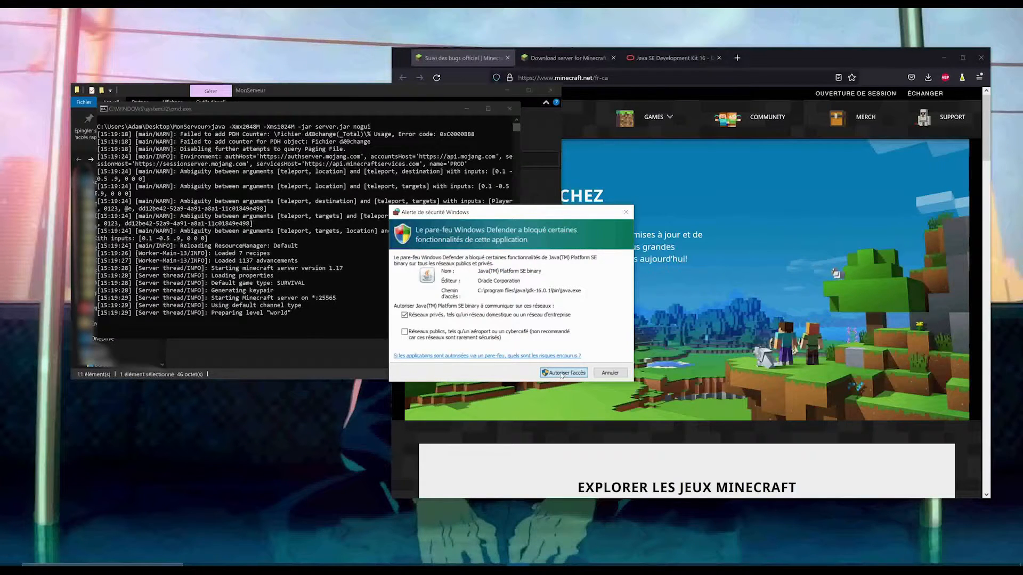
Step: Examine the server console log for the server port, the Minecraft version, the dimension being prepared and the spawn area progress
left_click(257, 261)
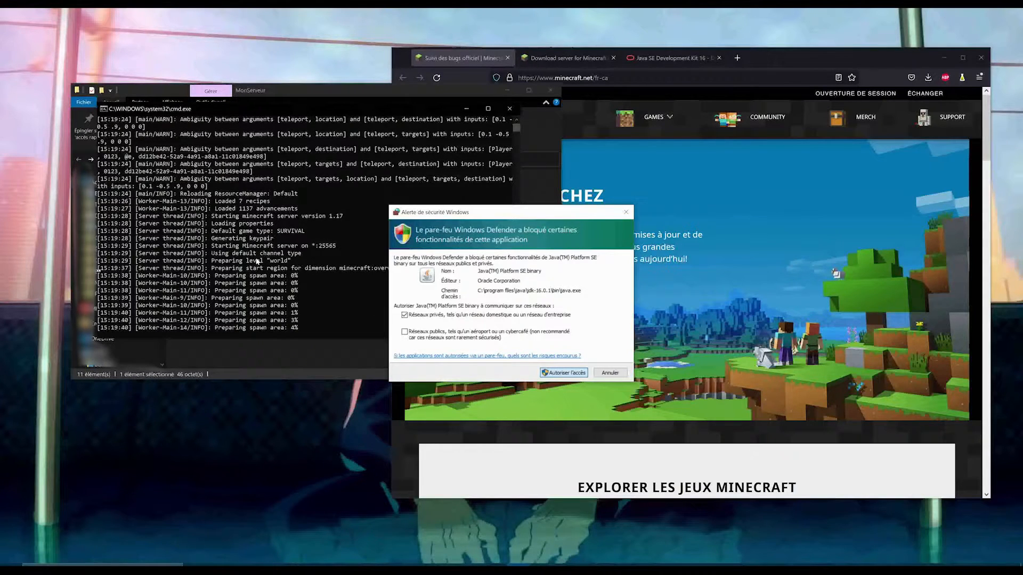
left_click(233, 260)
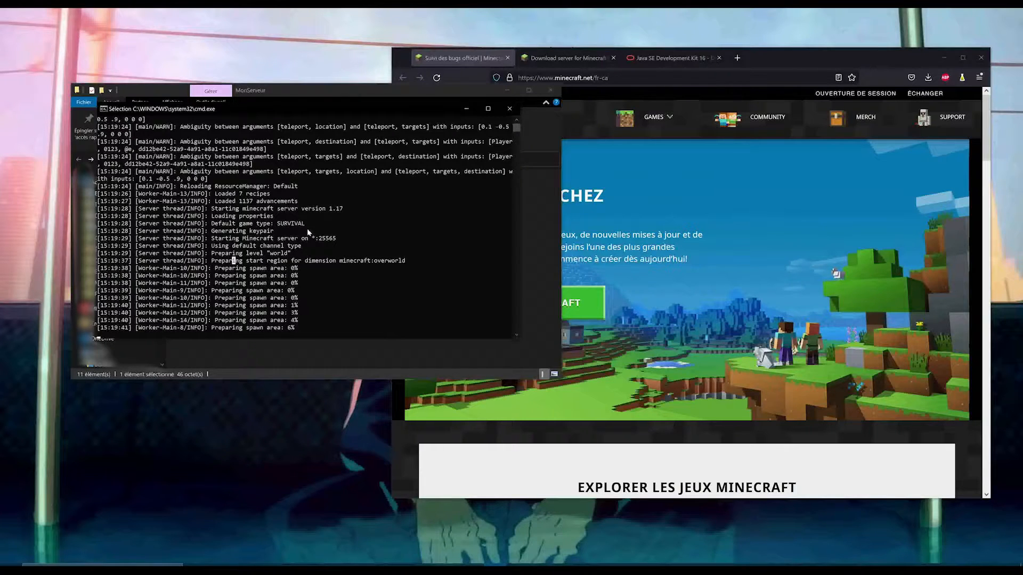
left_click_drag(250, 237, 340, 243)
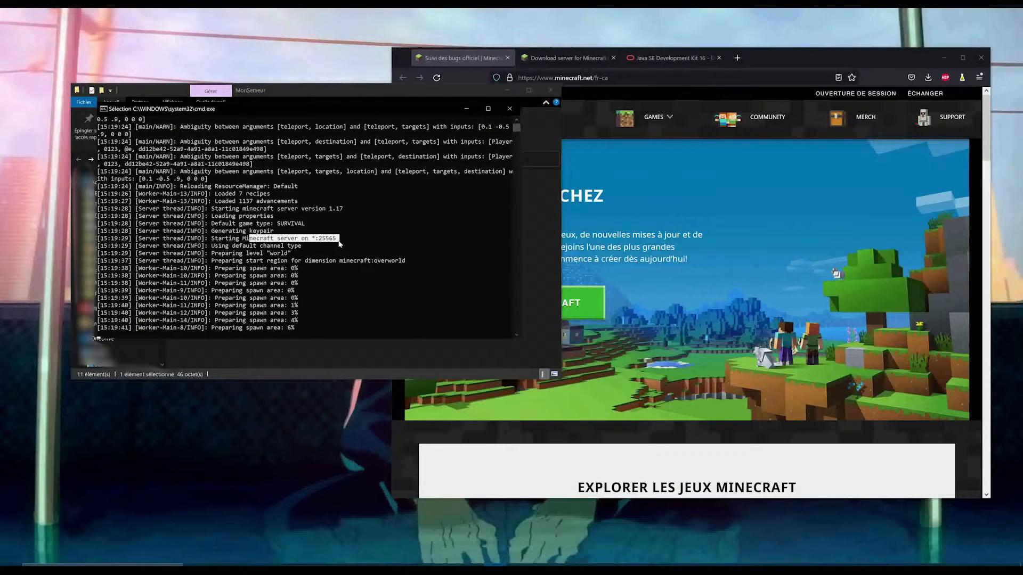
left_click(339, 241)
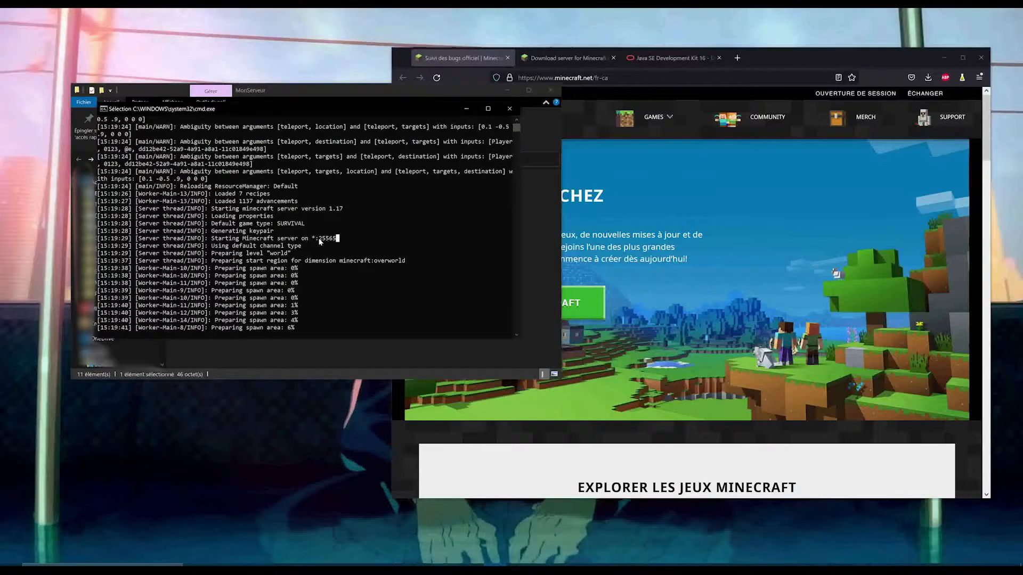
left_click_drag(274, 224, 343, 210)
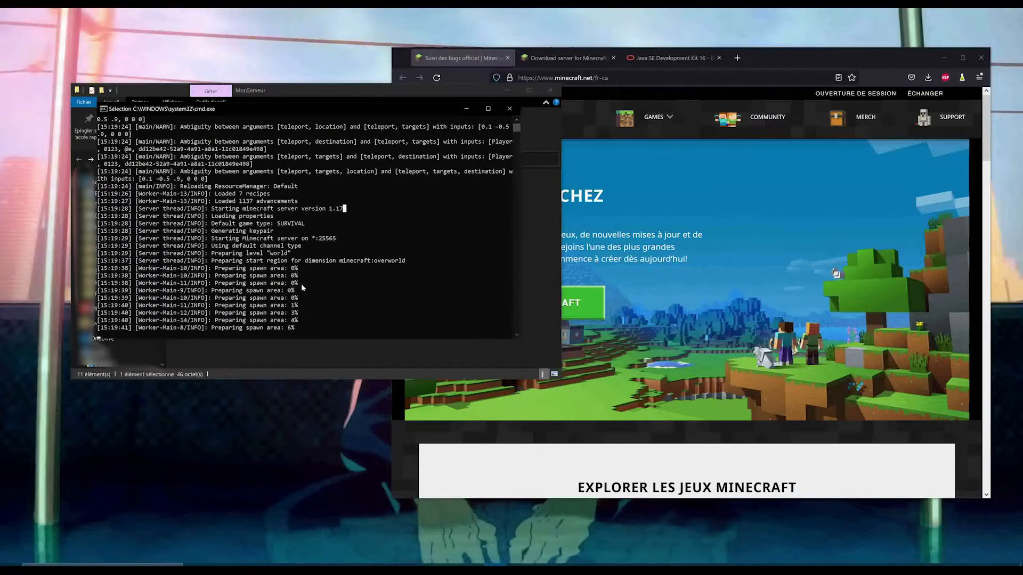
left_click_drag(270, 262, 393, 261)
left_click(393, 261)
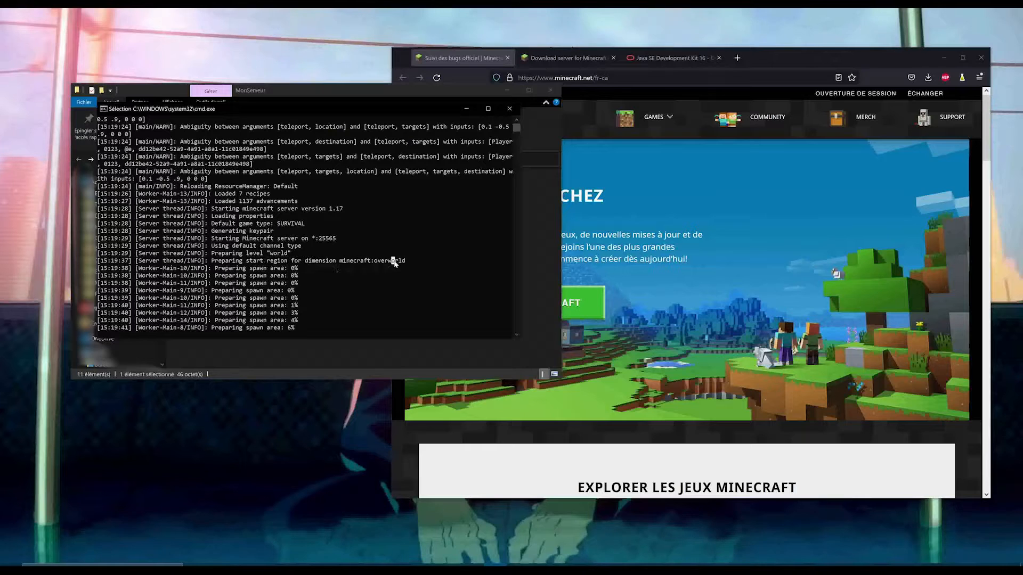
scroll(304, 307, "down", 5)
scroll(303, 310, "up", 3)
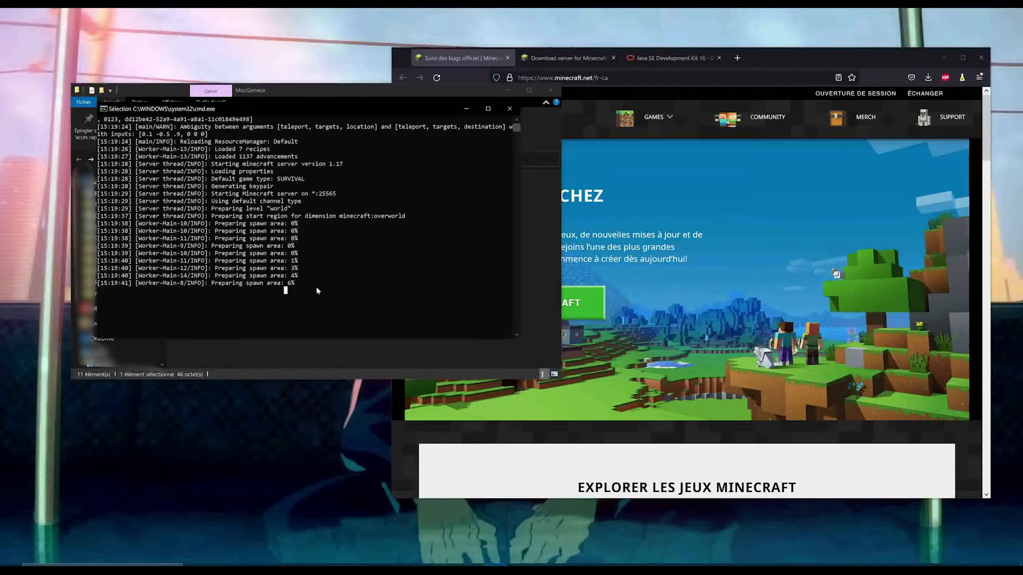
Step: Release the paused console selection so the server continues preparing the spawn area
left_click(351, 298)
right_click(351, 300)
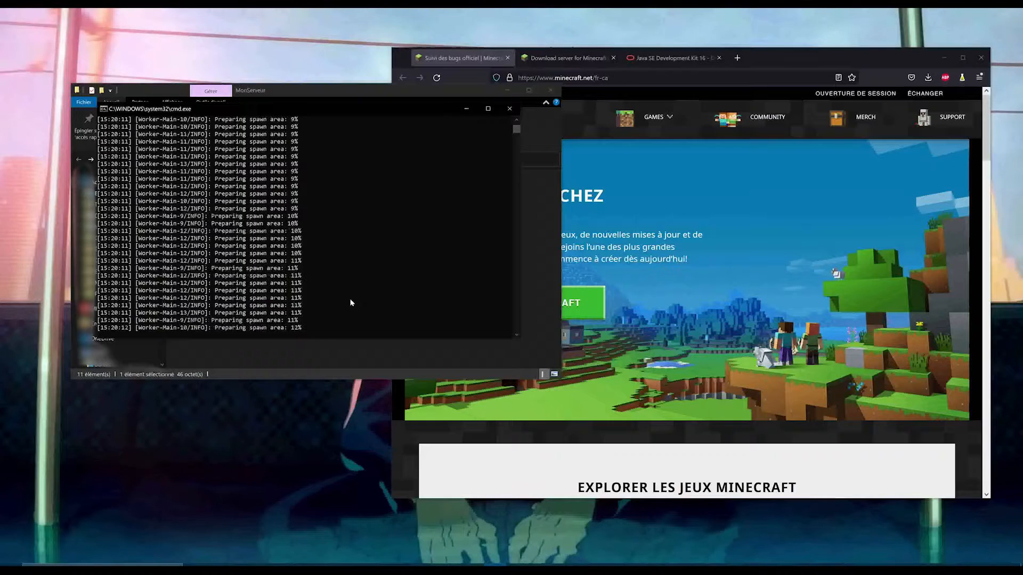
left_click(330, 327)
right_click(329, 327)
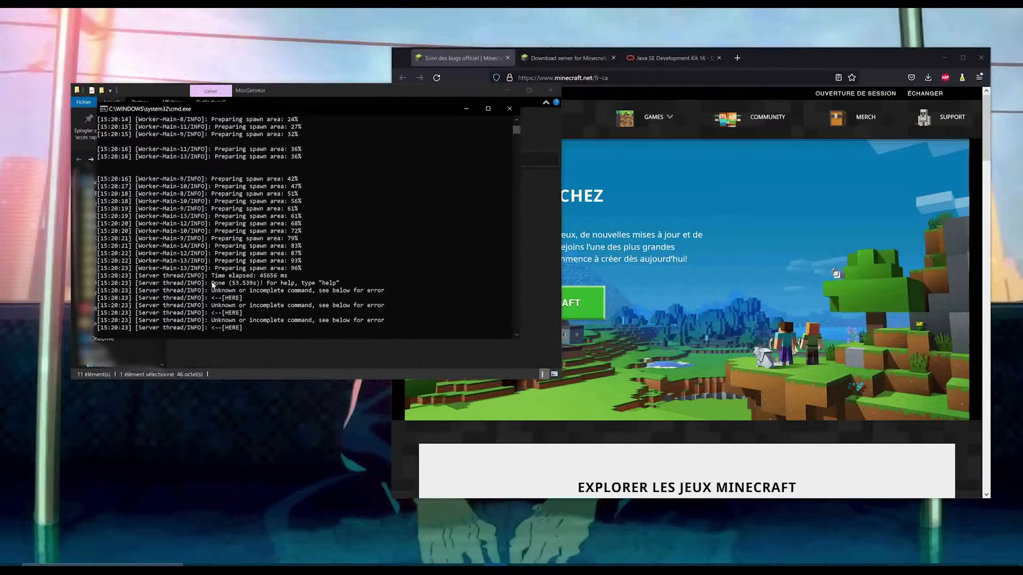
Step: Examine the startup completion line and the help hint in the server console
left_click_drag(212, 282, 346, 286)
left_click_drag(231, 283, 285, 284)
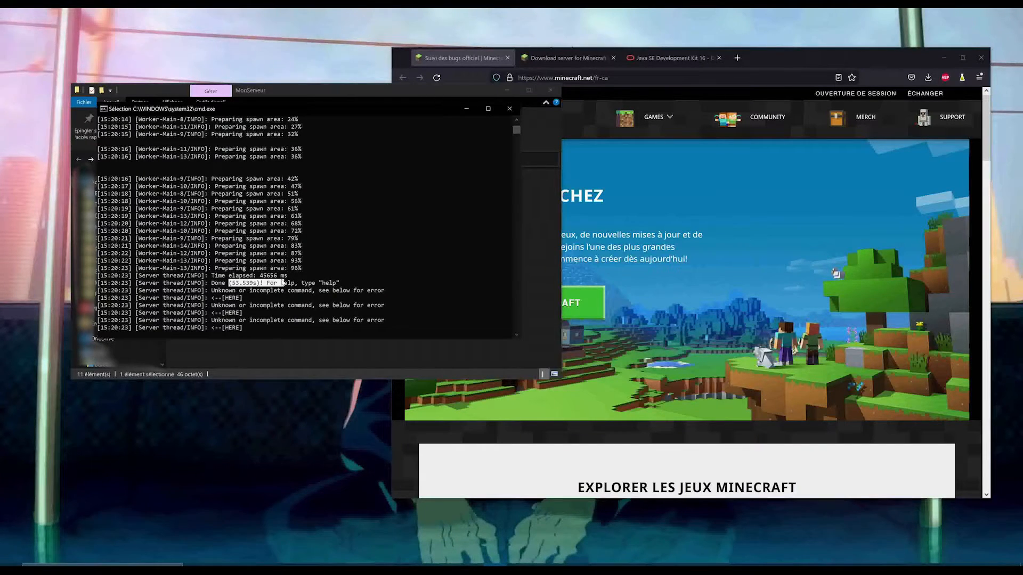
left_click(248, 283)
left_click(316, 297)
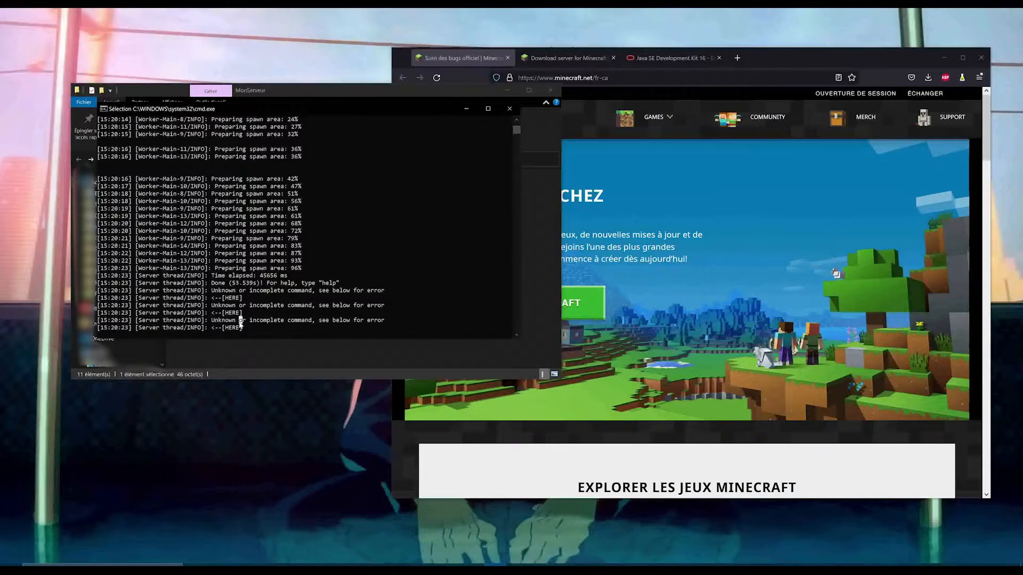
Step: Run the help command in the server console and examine the available server commands
type("help")
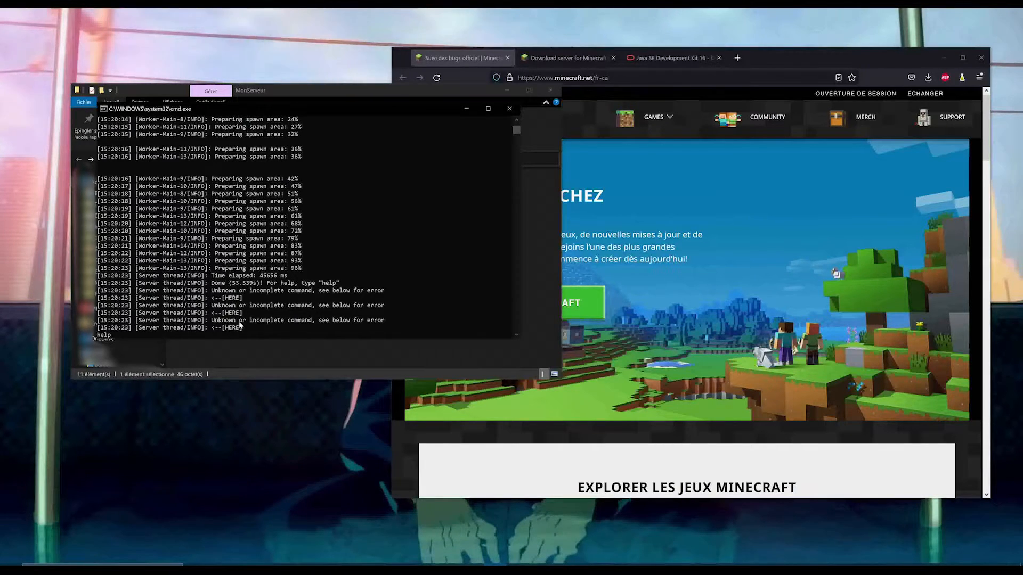
key("Return")
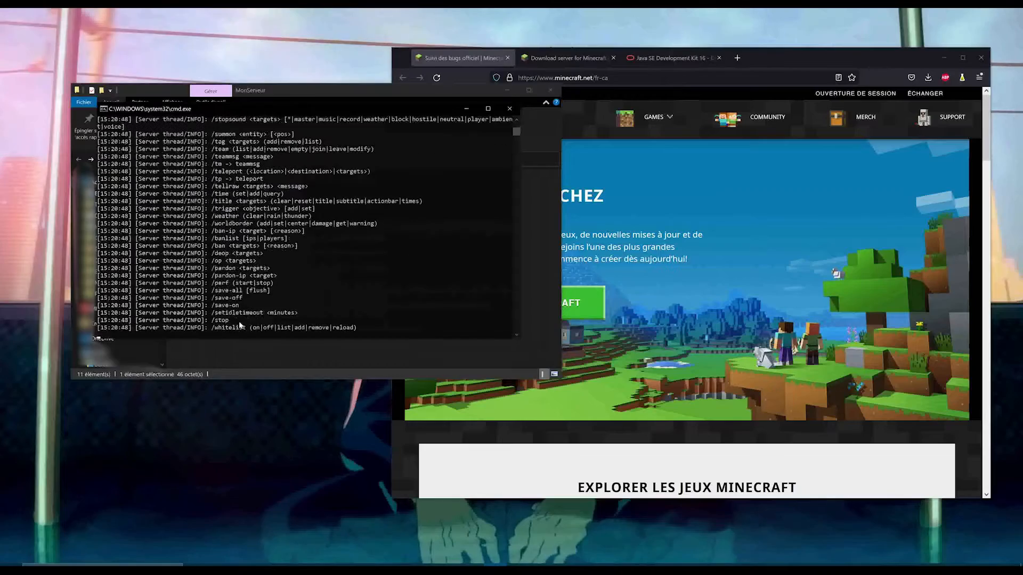
scroll(204, 320, "up", 20)
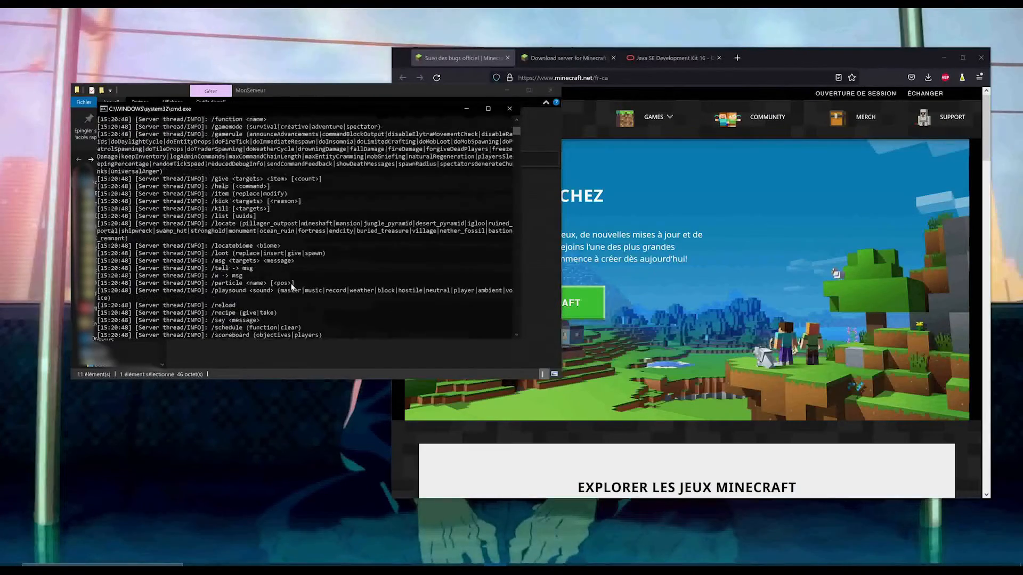
scroll(300, 297, "down", 15)
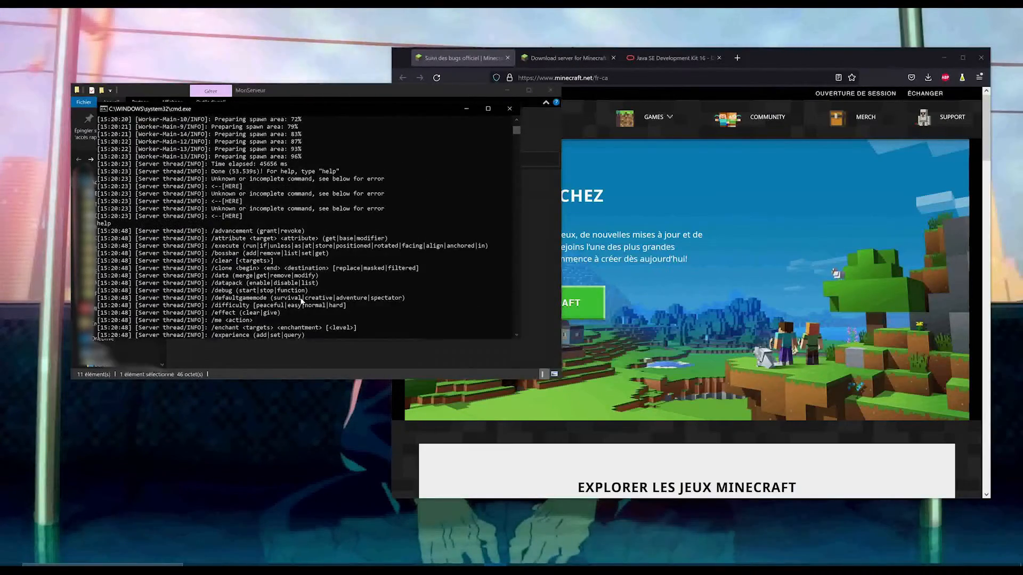
scroll(301, 302, "down", 3)
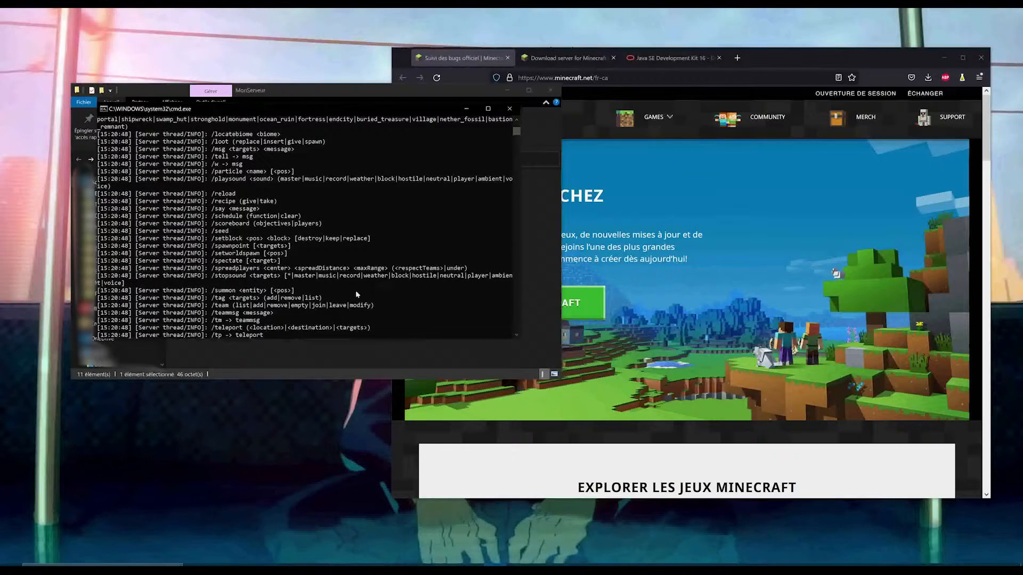
scroll(357, 295, "down", 2)
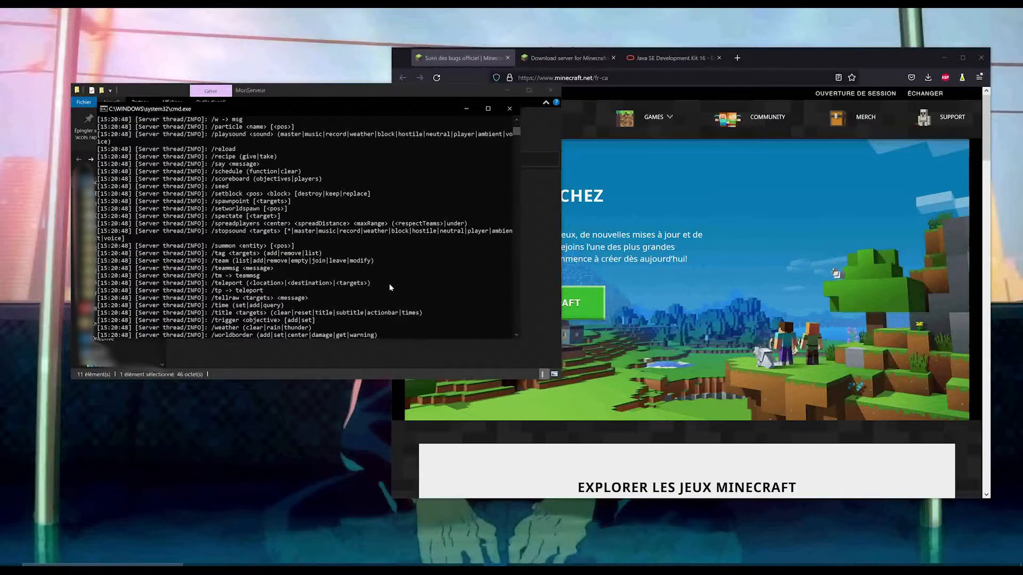
scroll(392, 280, "down", 7)
left_click(247, 276)
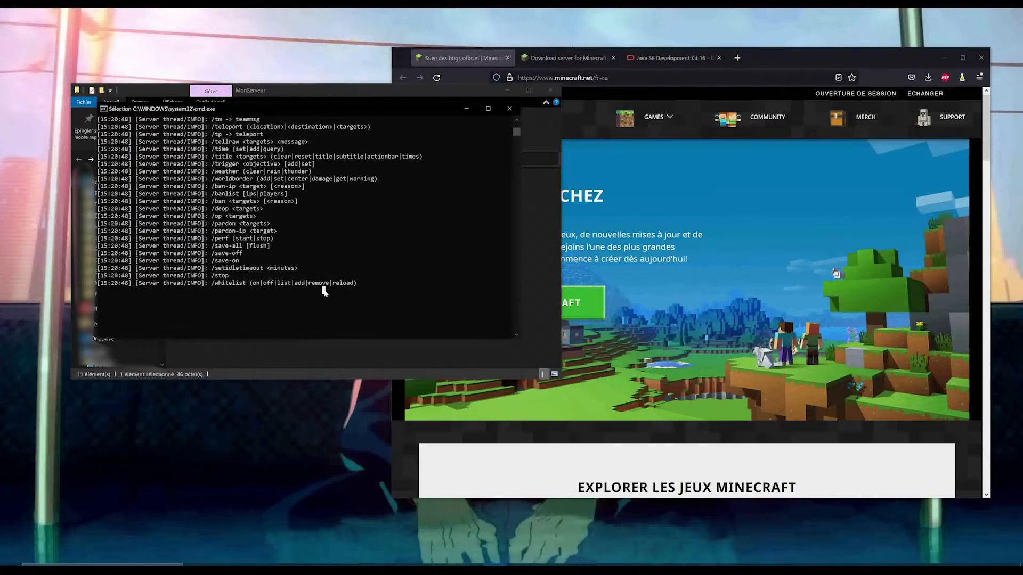
key("Return")
key("Return")
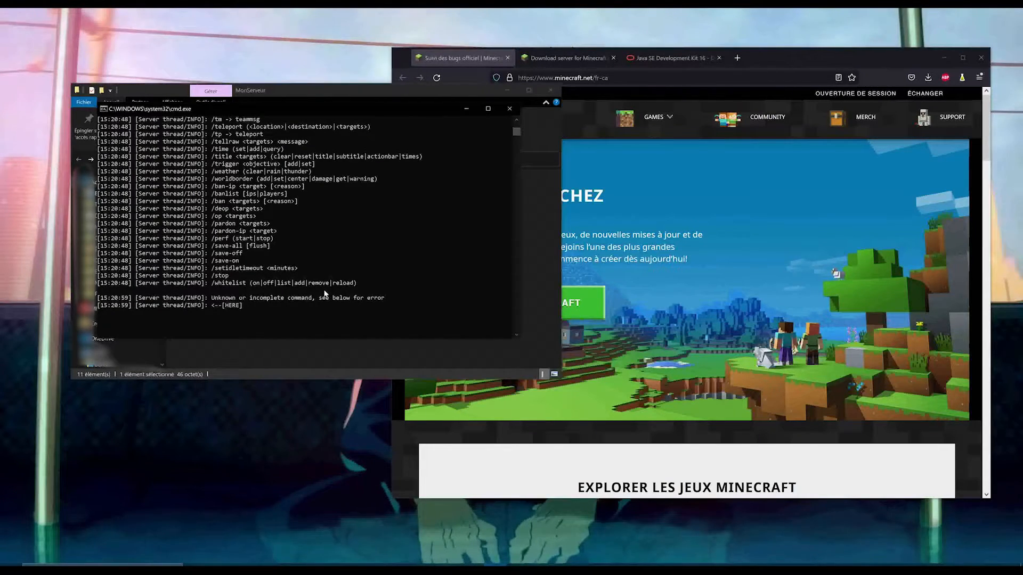
type("op")
key("BackSpace")
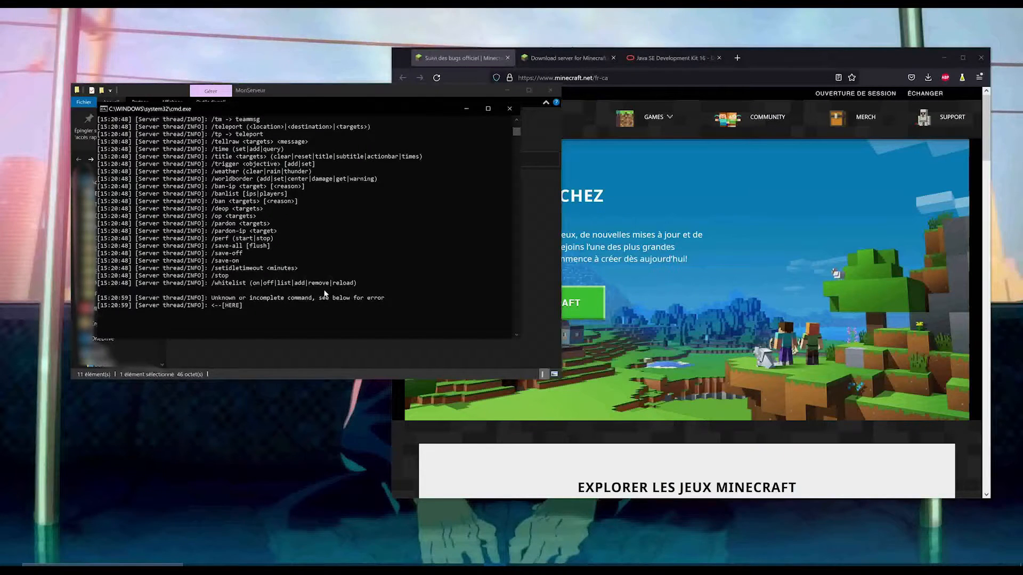
type("gamemo")
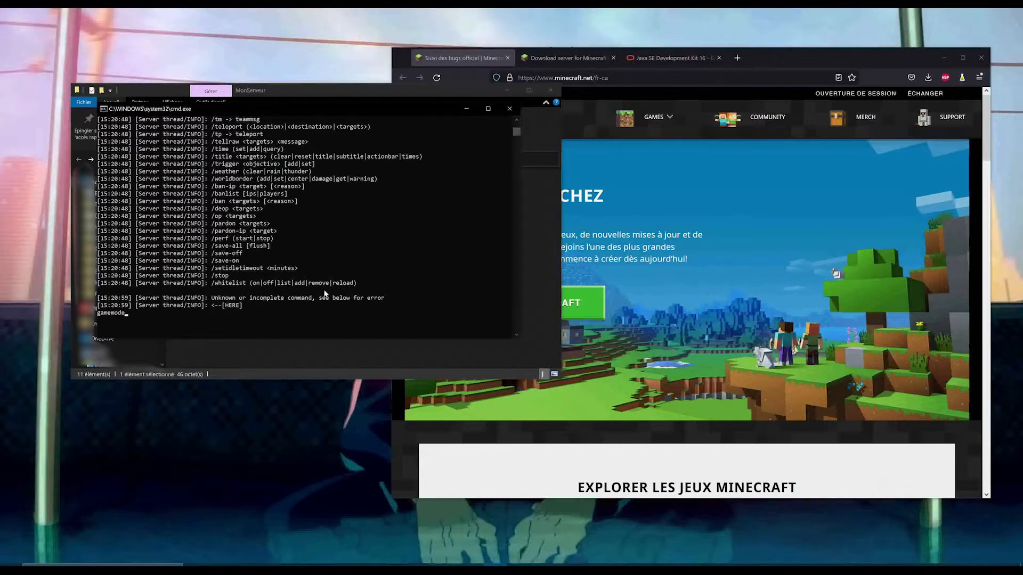
type("de")
key("Escape")
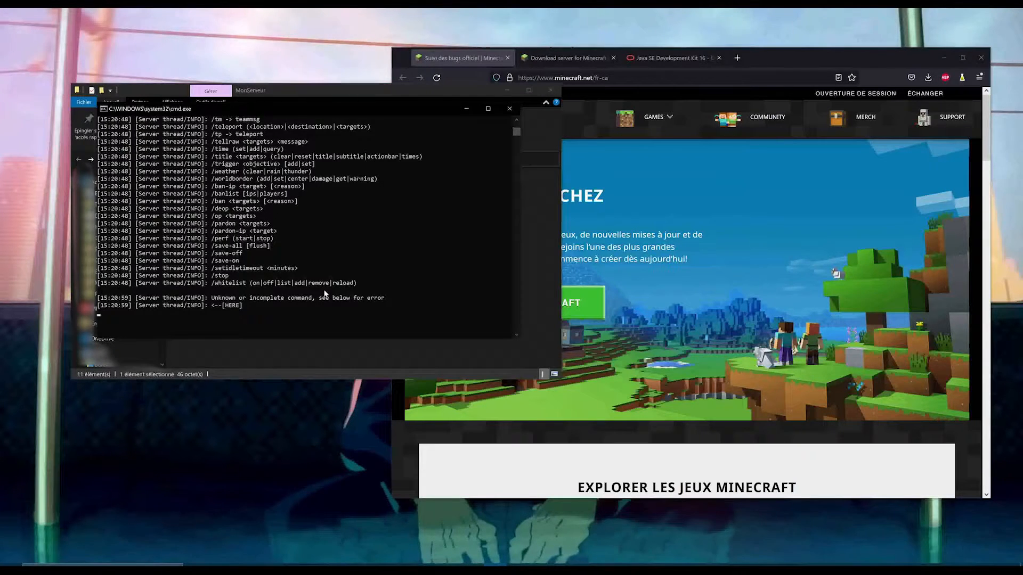
Step: Shut down the server by running the stop command in its console
type("stop")
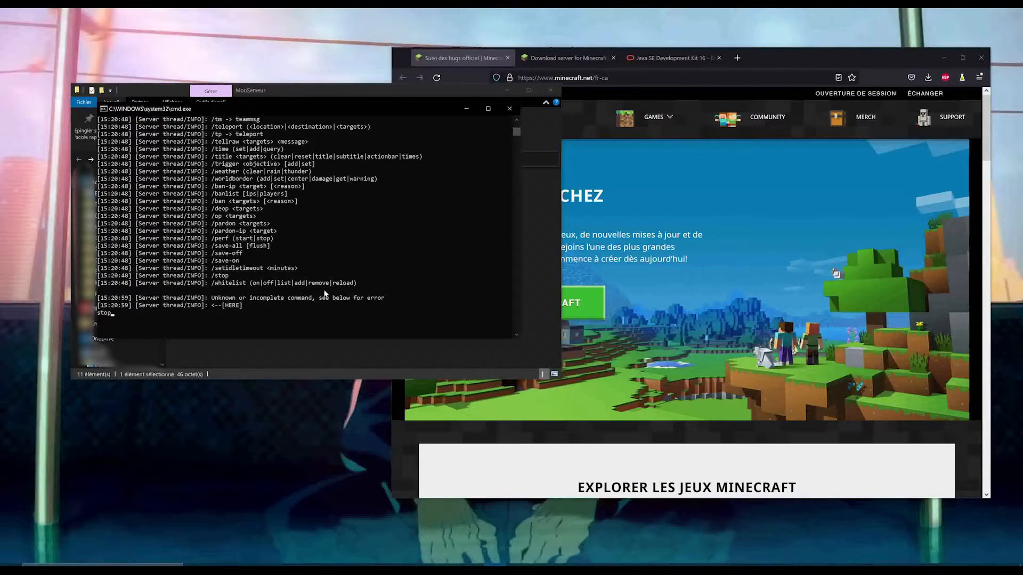
key("Return")
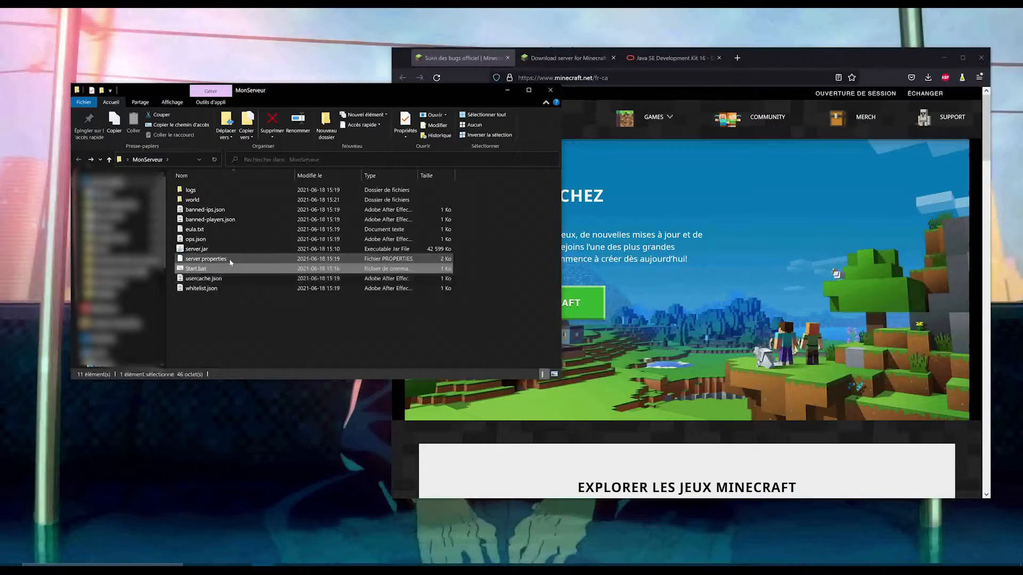
Step: Open server.properties with Notepad++ as the default app for .properties files, then enlarge and reposition the editor window
left_click(229, 260)
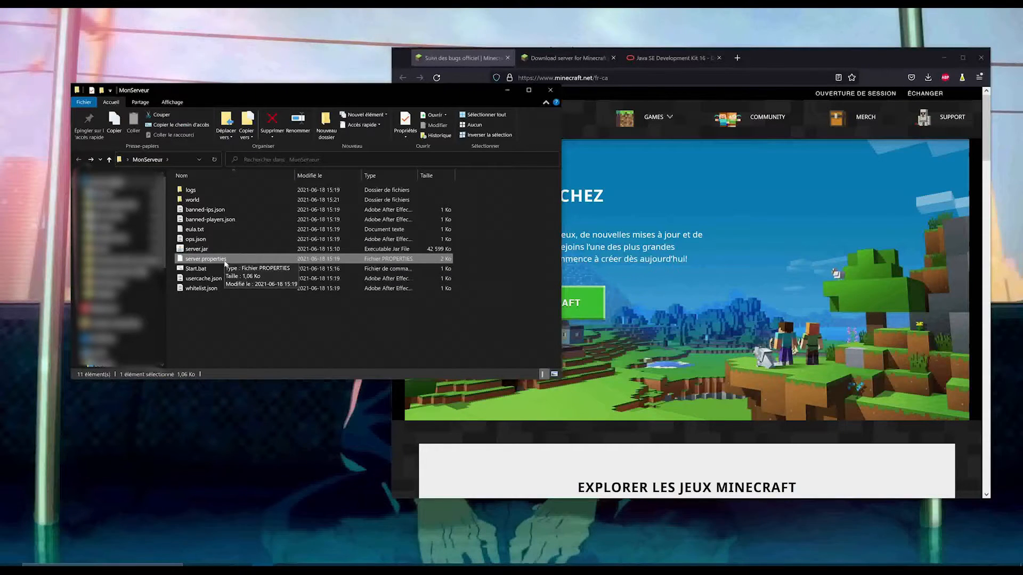
right_click(224, 263)
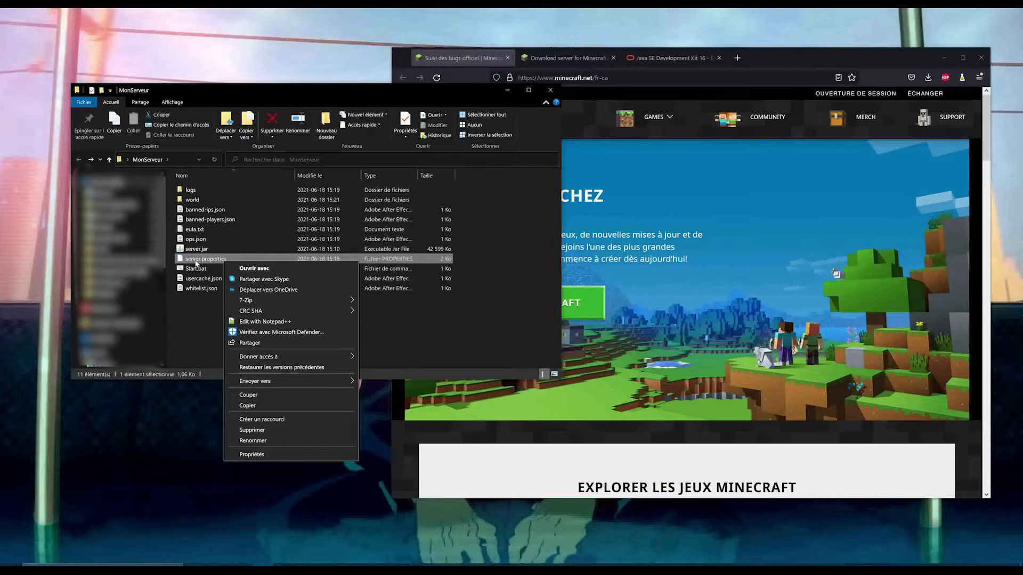
left_click(261, 268)
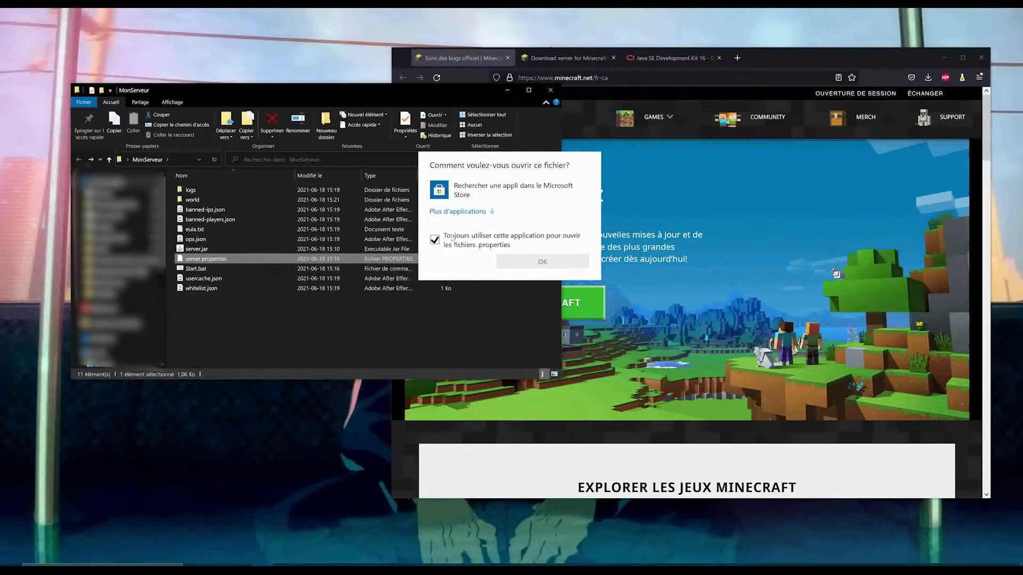
left_click(468, 212)
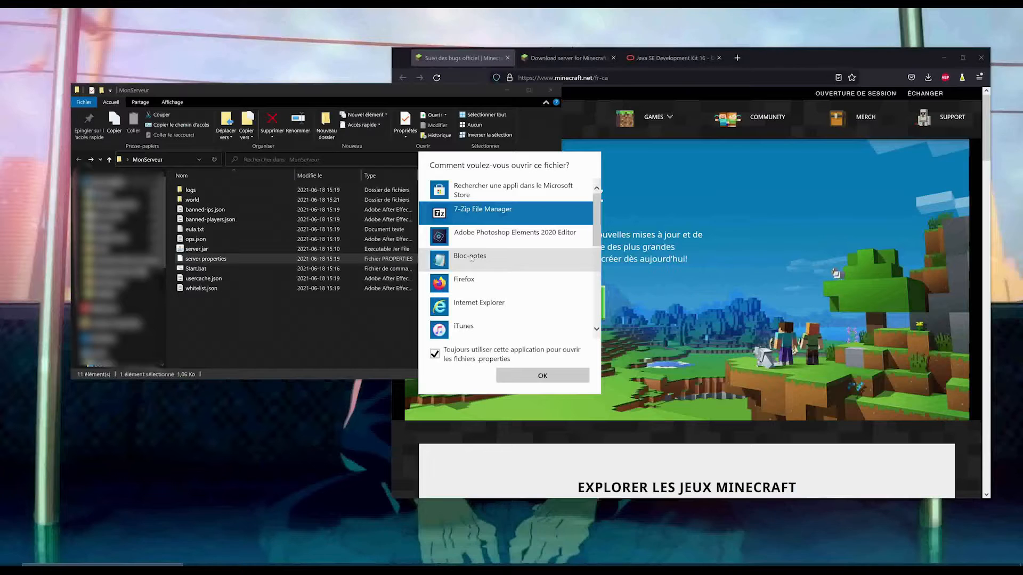
left_click(489, 266)
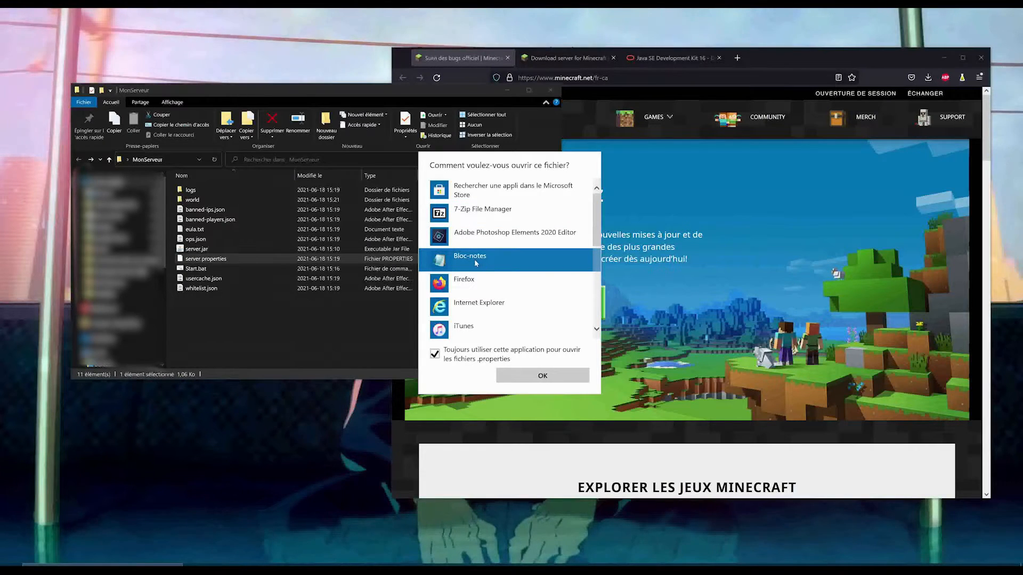
scroll(474, 260, "down", 3)
scroll(474, 259, "down", 2)
scroll(476, 267, "up", 5)
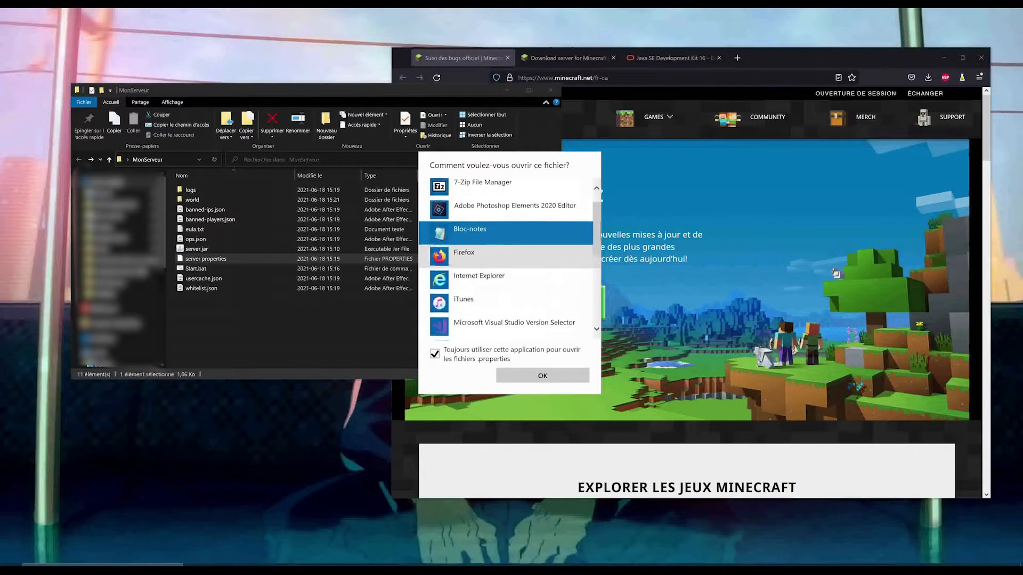
scroll(482, 277, "down", 3)
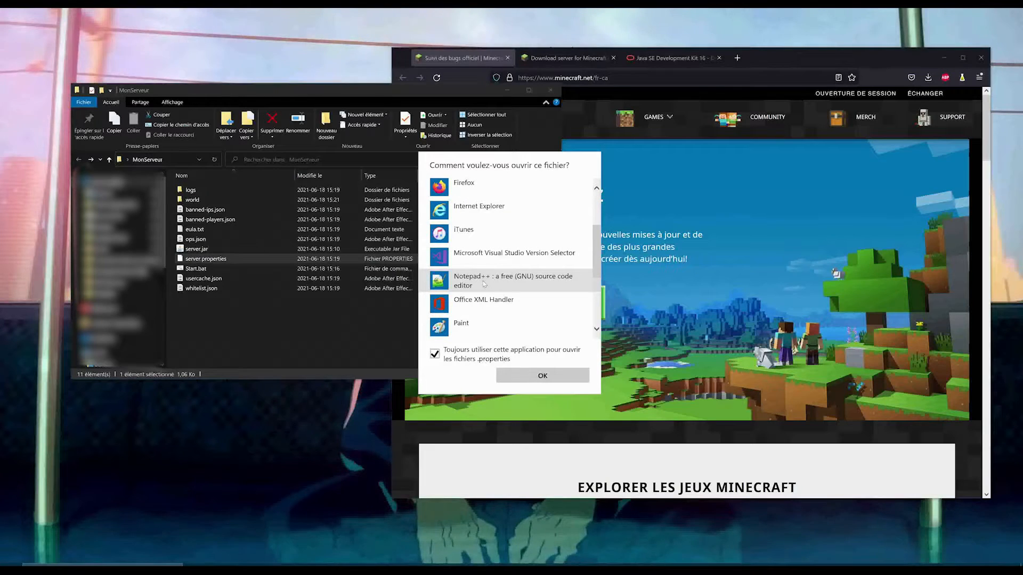
left_click(483, 284)
left_click(512, 376)
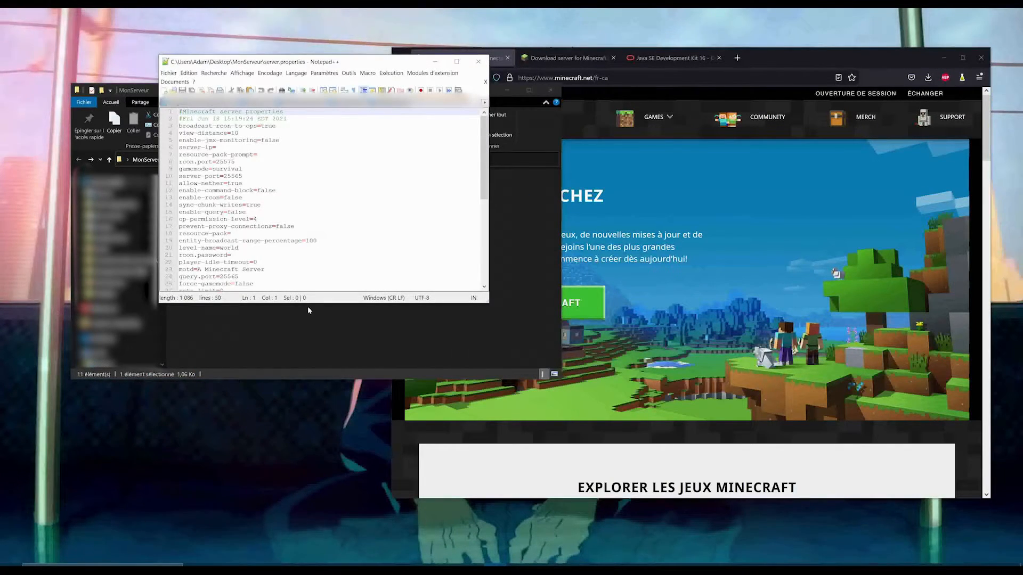
left_click_drag(308, 307, 314, 468)
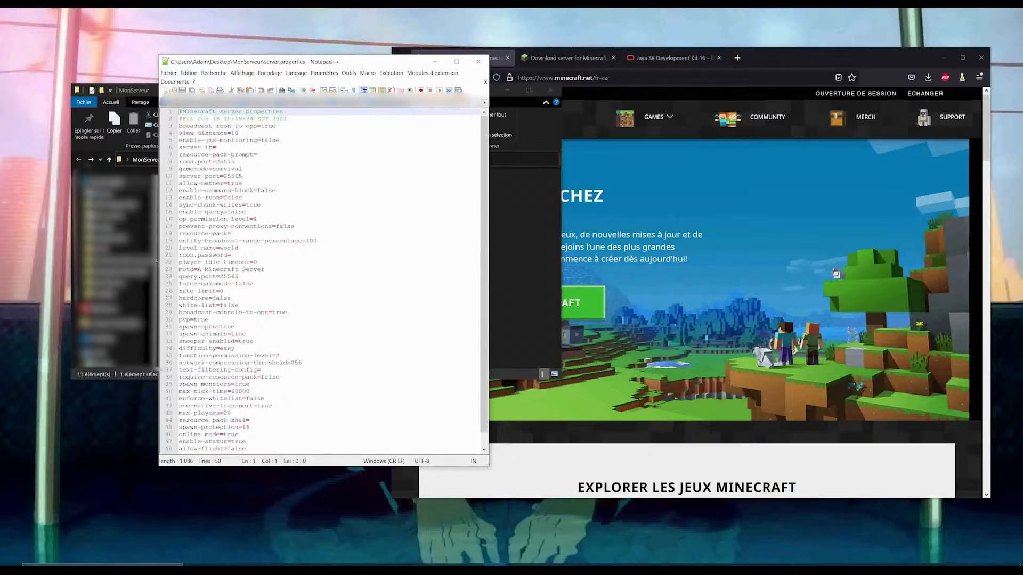
left_click_drag(346, 61, 489, 51)
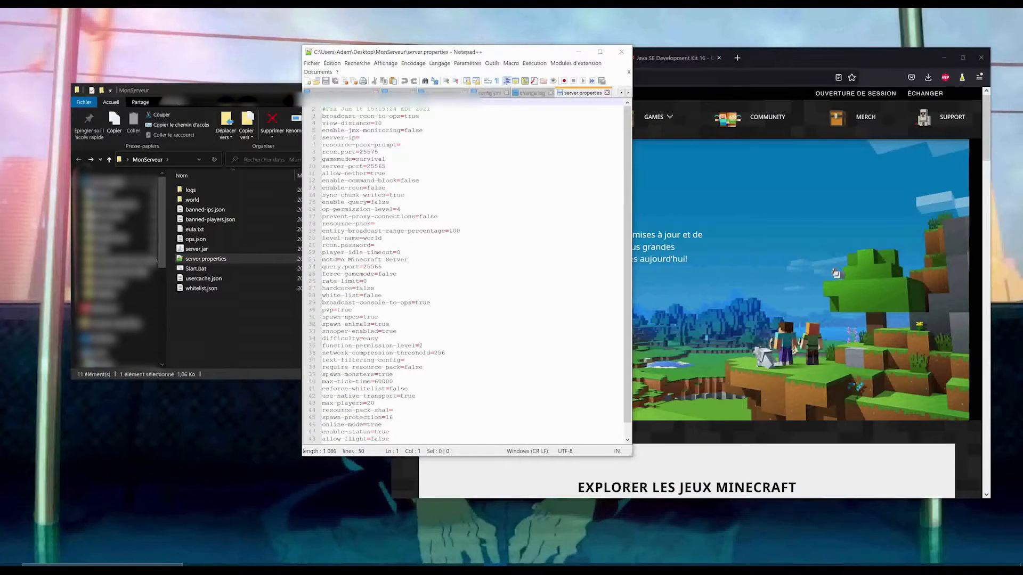
Step: Examine the server-ip, port, gamemode and level-name settings in server.properties
left_click_drag(333, 116, 363, 146)
left_click(365, 138)
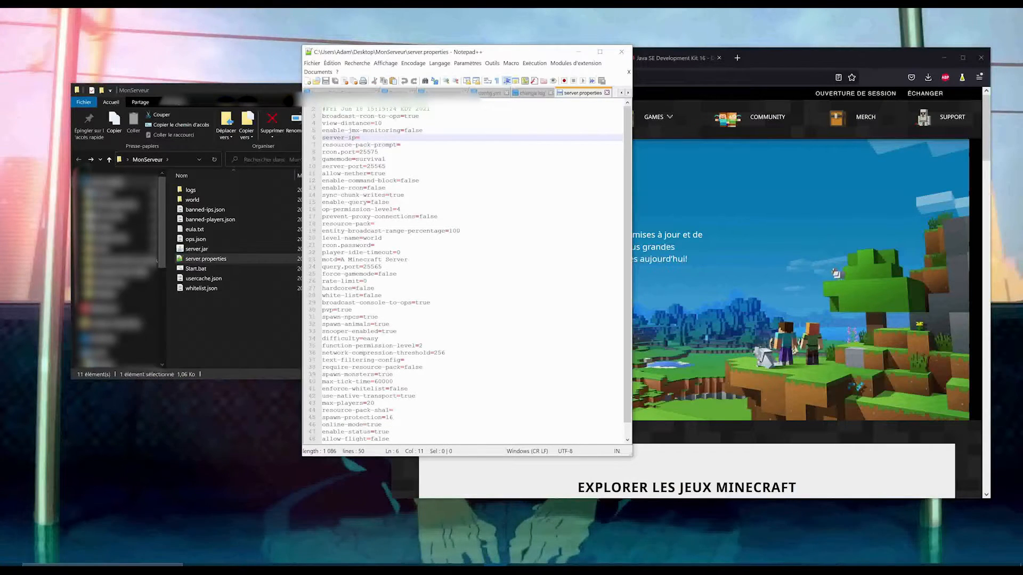
left_click_drag(379, 152, 382, 210)
left_click(382, 238)
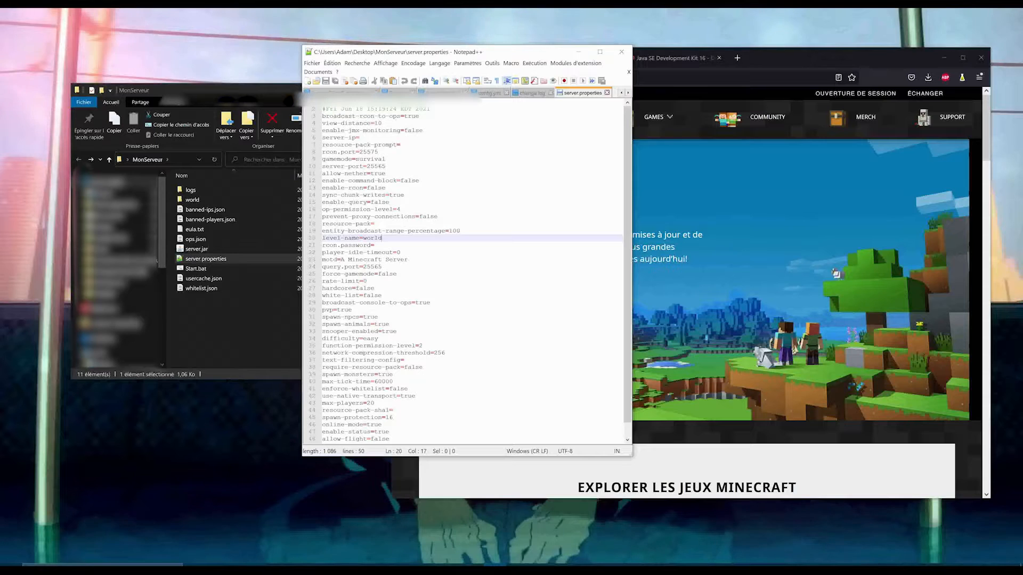
Step: Set the motd value in server.properties to "Mon premier serveur"
left_click_drag(408, 260, 340, 260)
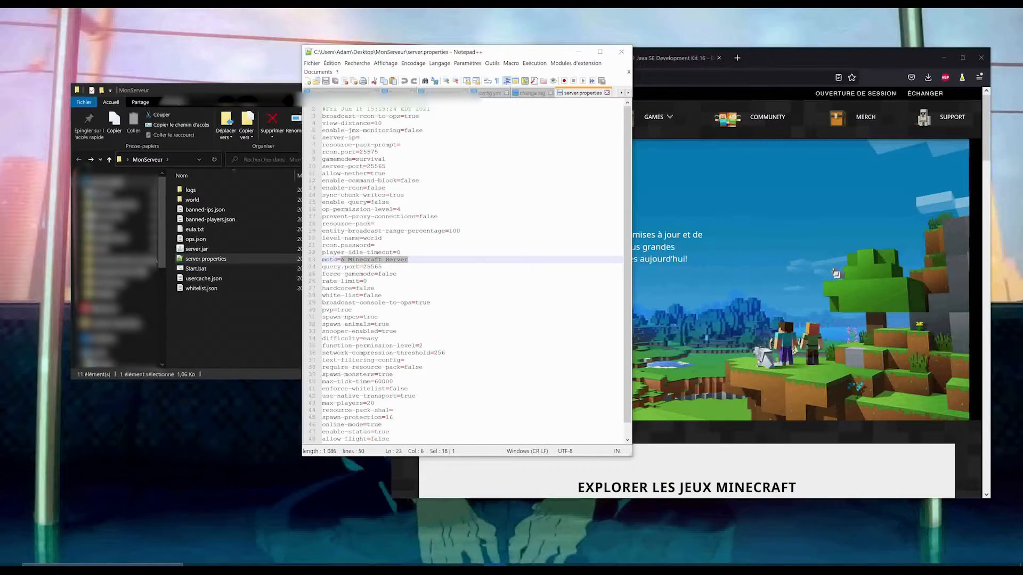
type("Mojn")
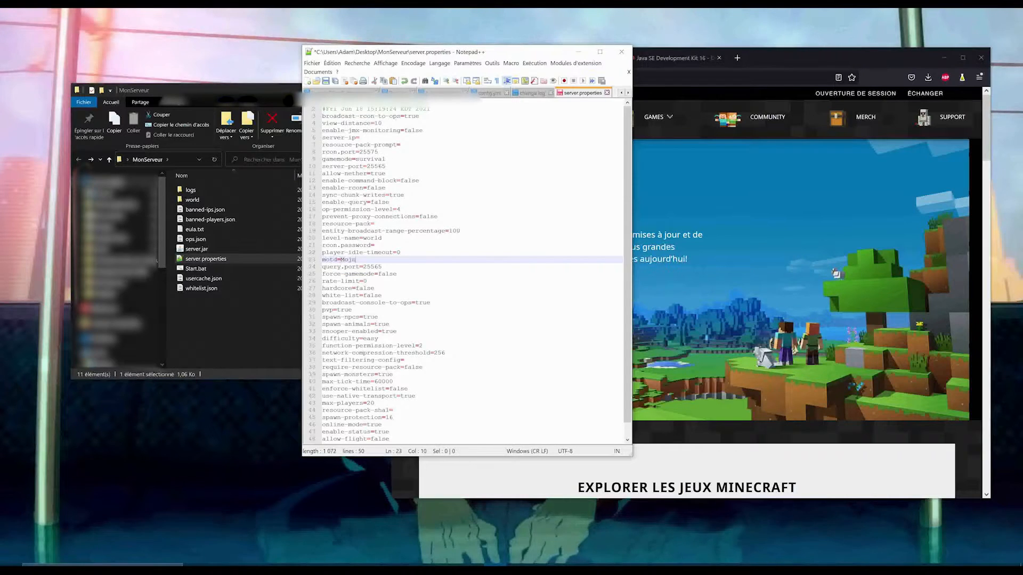
key("BackSpace")
key("BackSpace")
type("n premier")
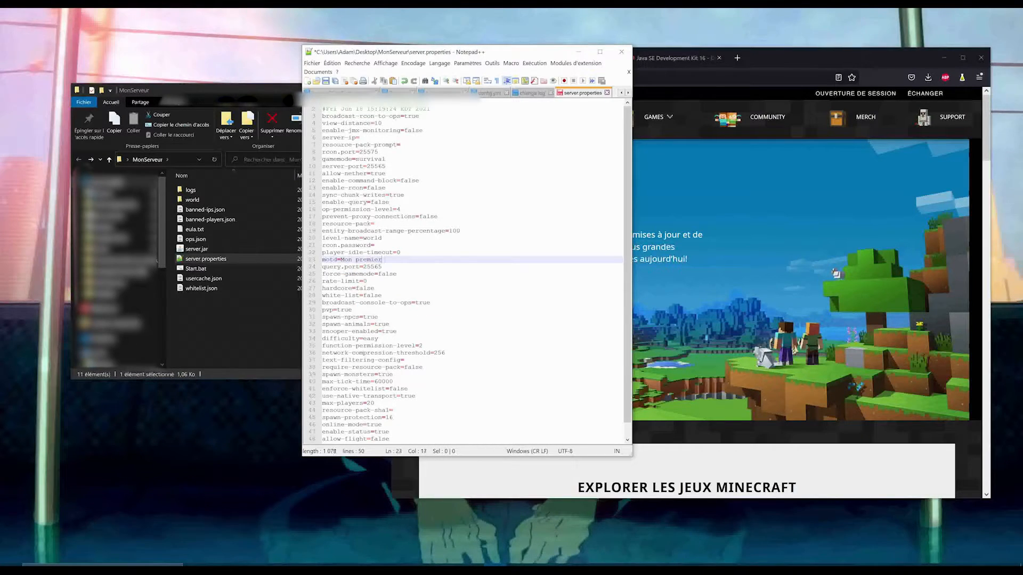
type(" serveur")
left_click(398, 274)
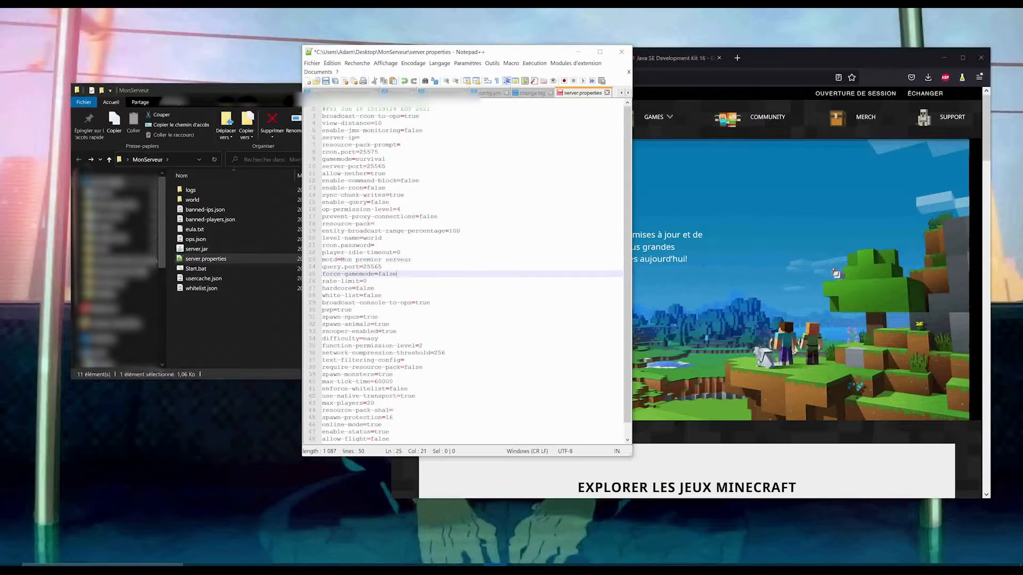
Step: Examine the max-players setting in server.properties
scroll(397, 273, "down", 1)
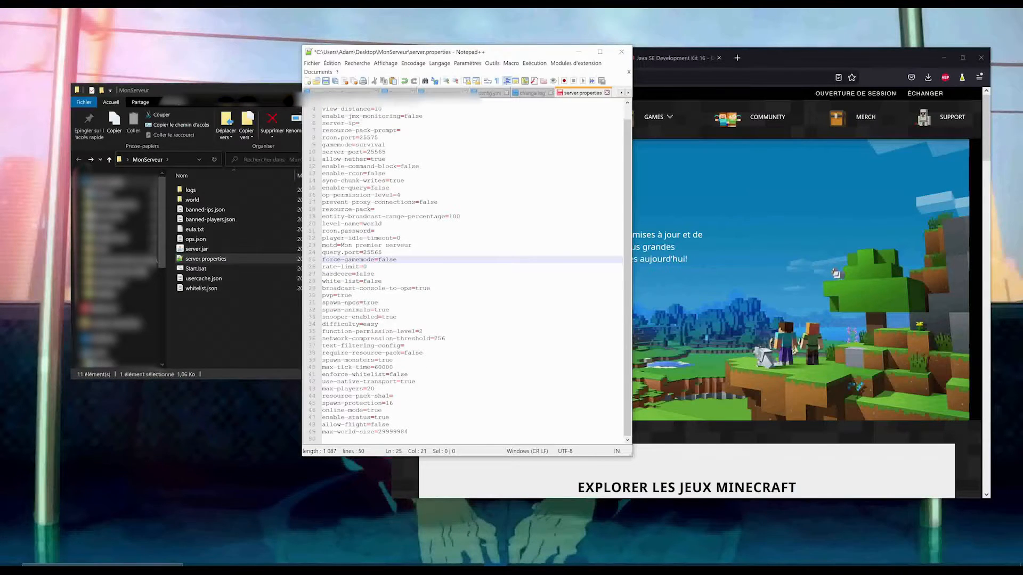
left_click(375, 389)
key("shift+Left")
key("shift+Left")
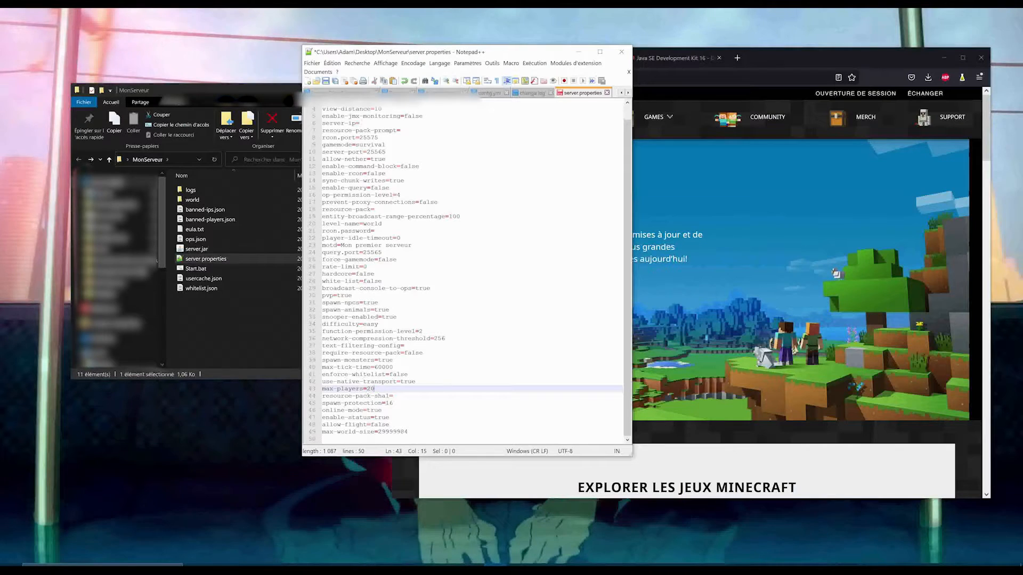
key("shift+Left")
key("shift+Left")
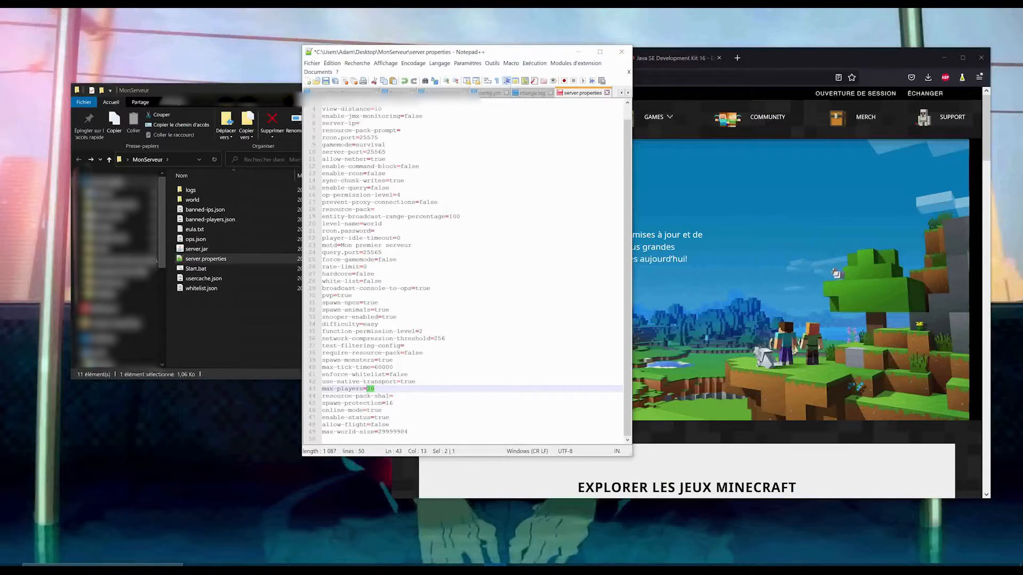
key("Right")
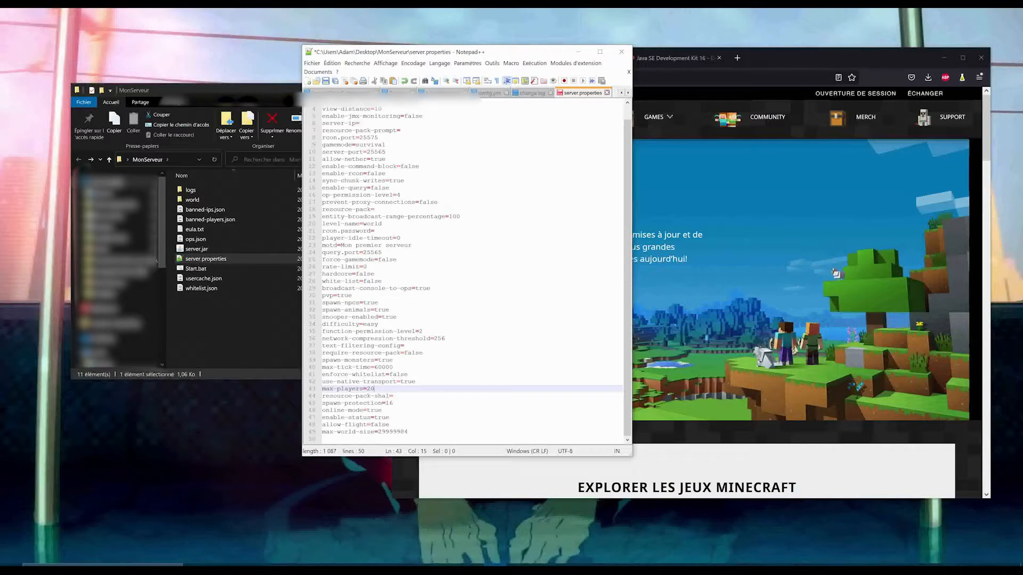
Step: Examine the server-port and enable-command-block settings in server.properties
scroll(464, 272, "up", 1)
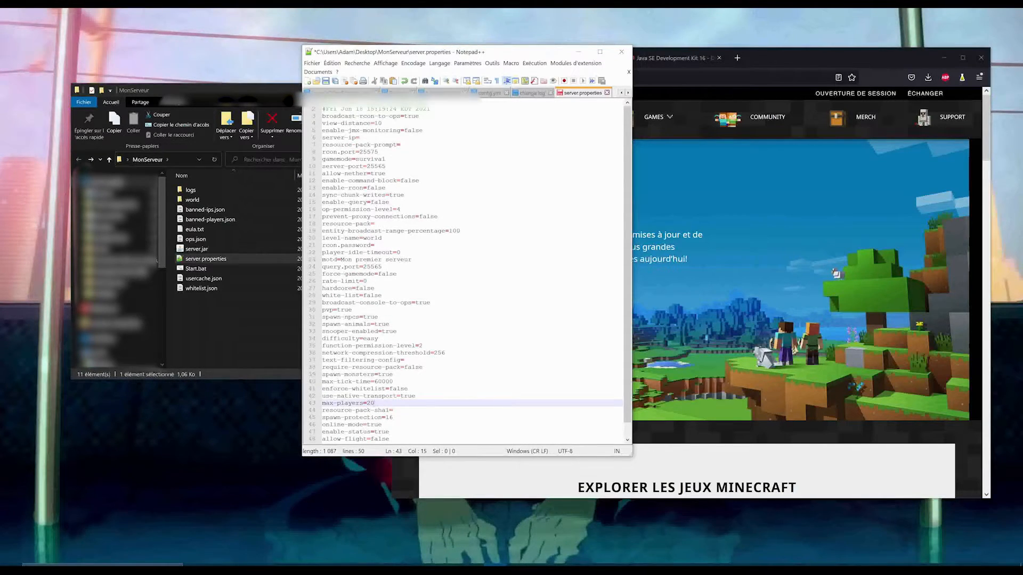
left_click(397, 288)
left_click_drag(356, 159, 397, 309)
left_click(411, 166)
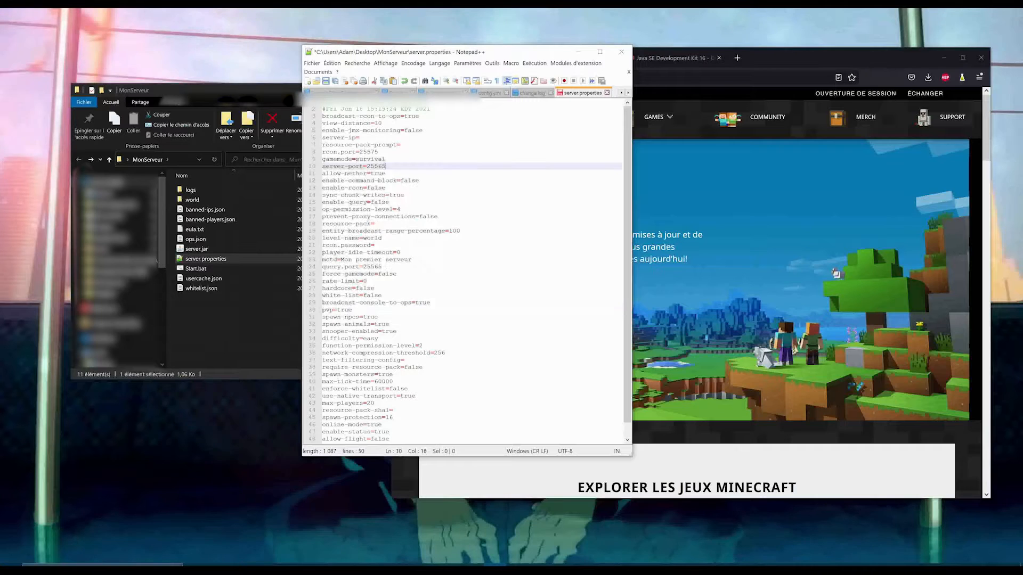
double_click(376, 167)
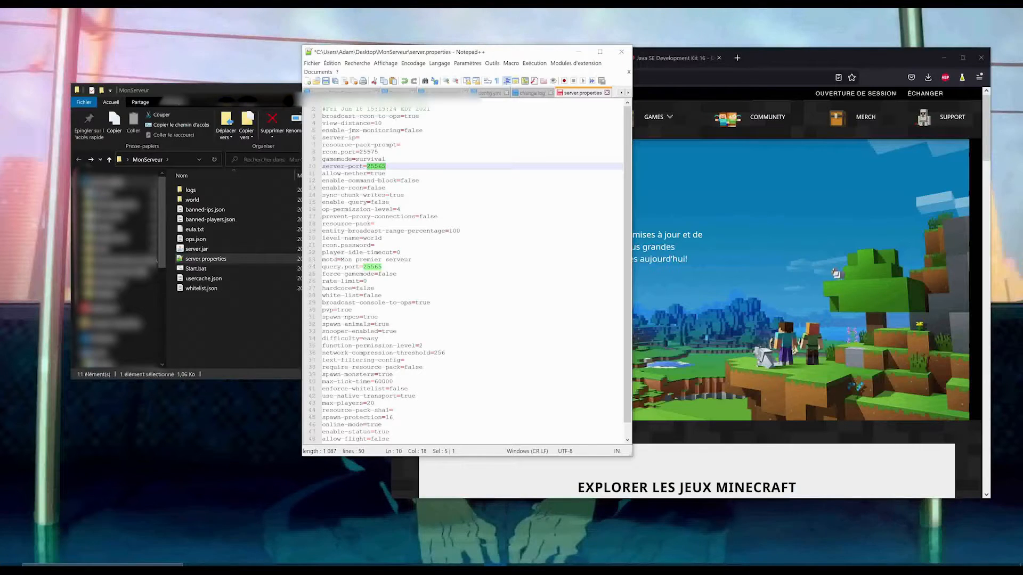
left_click_drag(321, 181, 354, 210)
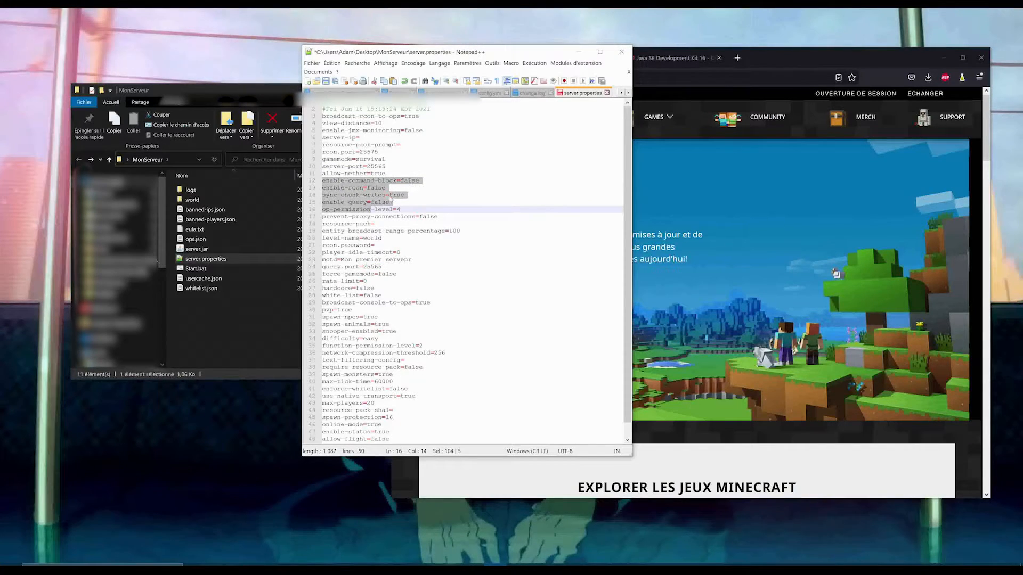
left_click(360, 296)
left_click_drag(321, 180, 397, 180)
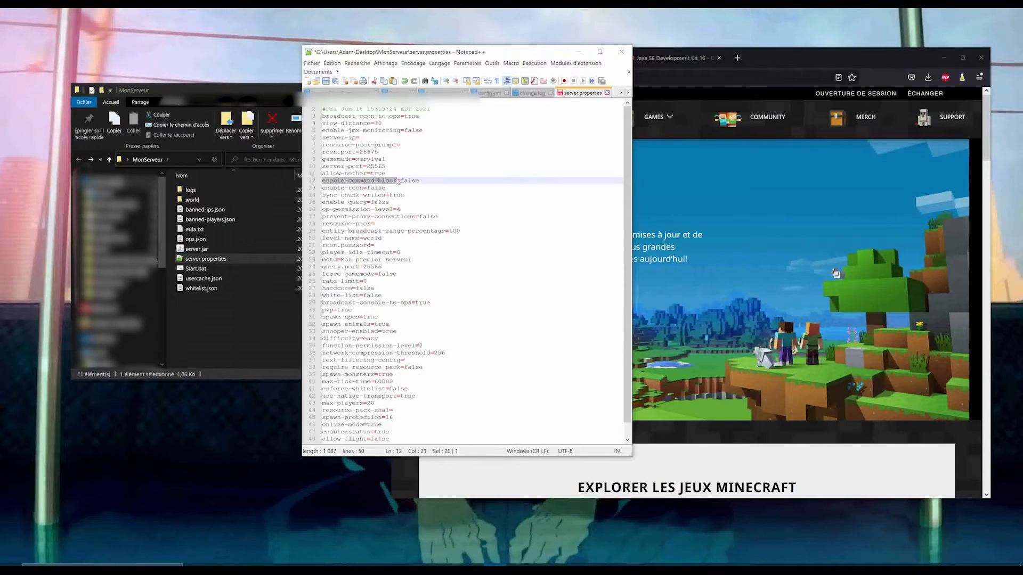
left_click(403, 181)
double_click(404, 181)
left_click(390, 194)
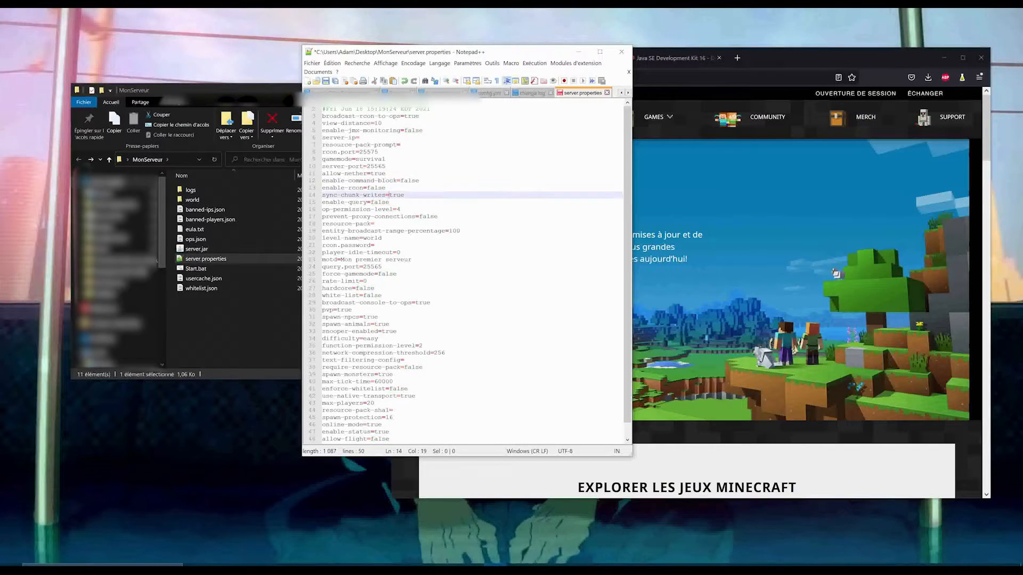
Step: Examine the mob spawning, difficulty, max-tick-time and enforce-whitelist settings in server.properties
scroll(390, 195, "down", 1)
scroll(389, 195, "up", 1)
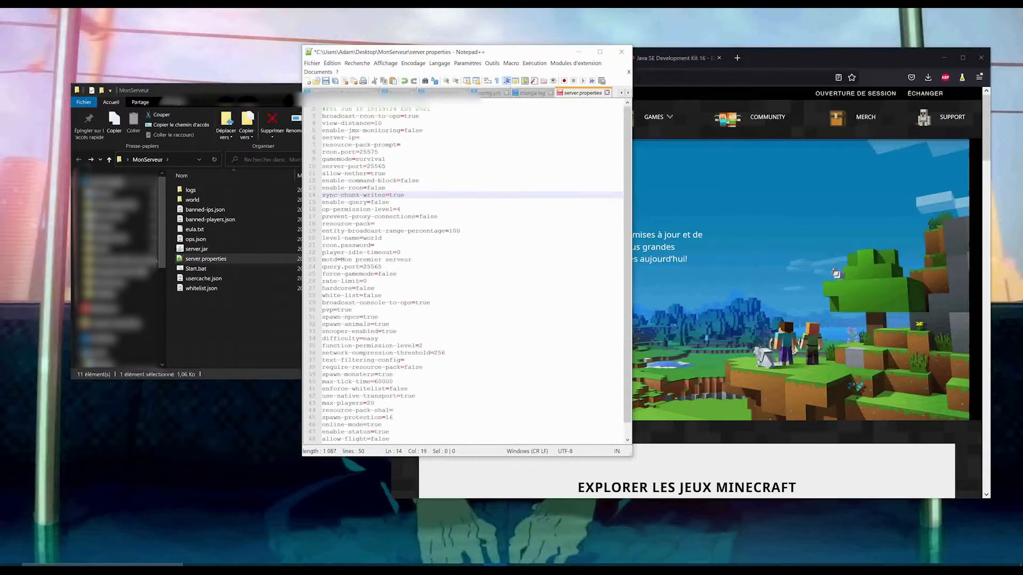
scroll(348, 188, "down", 1)
left_click_drag(348, 187, 363, 324)
left_click(390, 309)
left_click(389, 302)
left_click(378, 324)
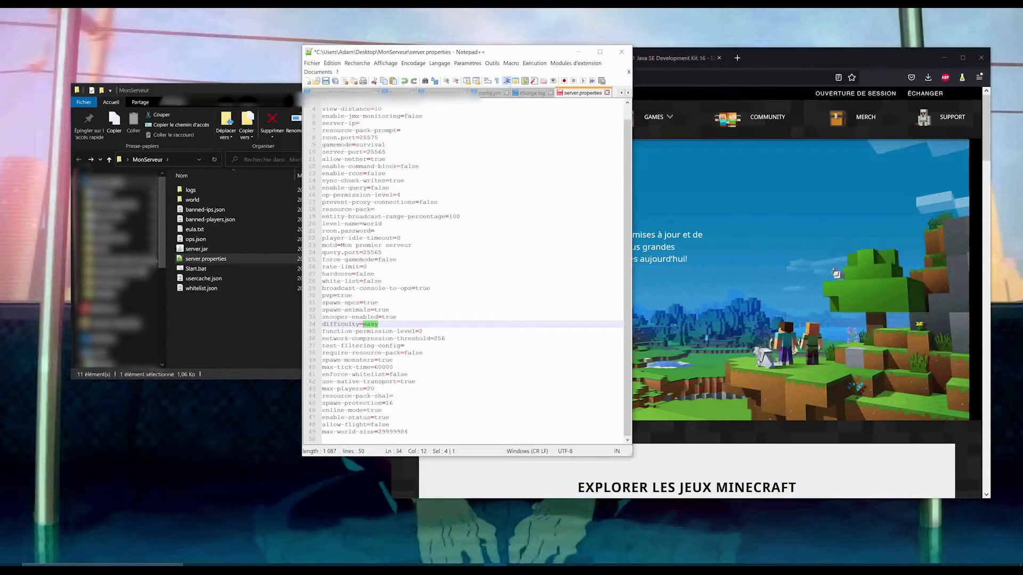
left_click_drag(445, 339, 432, 339)
left_click(407, 375)
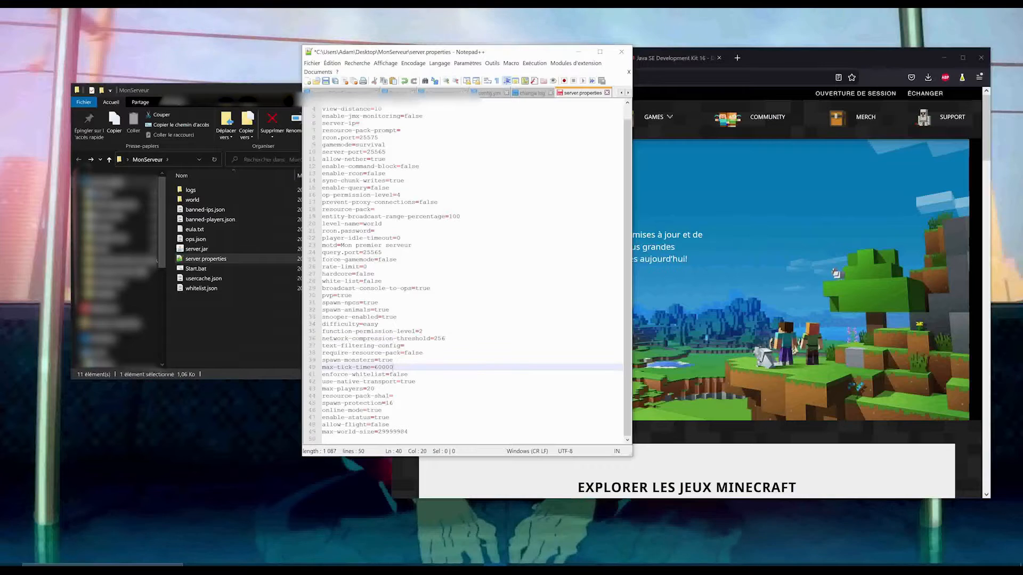
left_click_drag(407, 374, 389, 375)
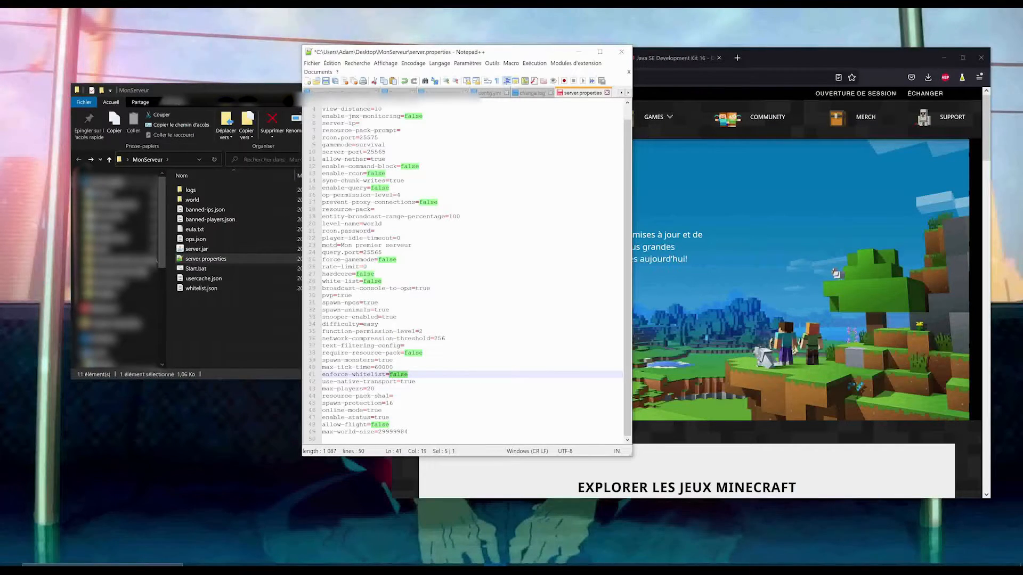
Step: Try changing online-mode to false in server.properties and set it back to true
left_click(378, 418)
mouse_move(382, 403)
left_mouse_down()
mouse_move(350, 403)
mouse_move(368, 410)
left_mouse_up()
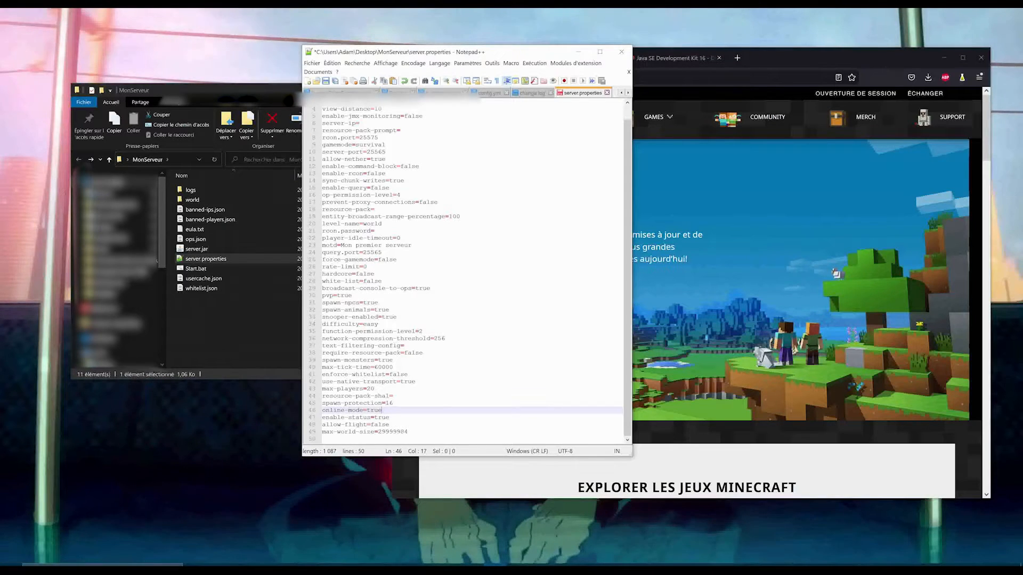
key("ctrl+shift+Left")
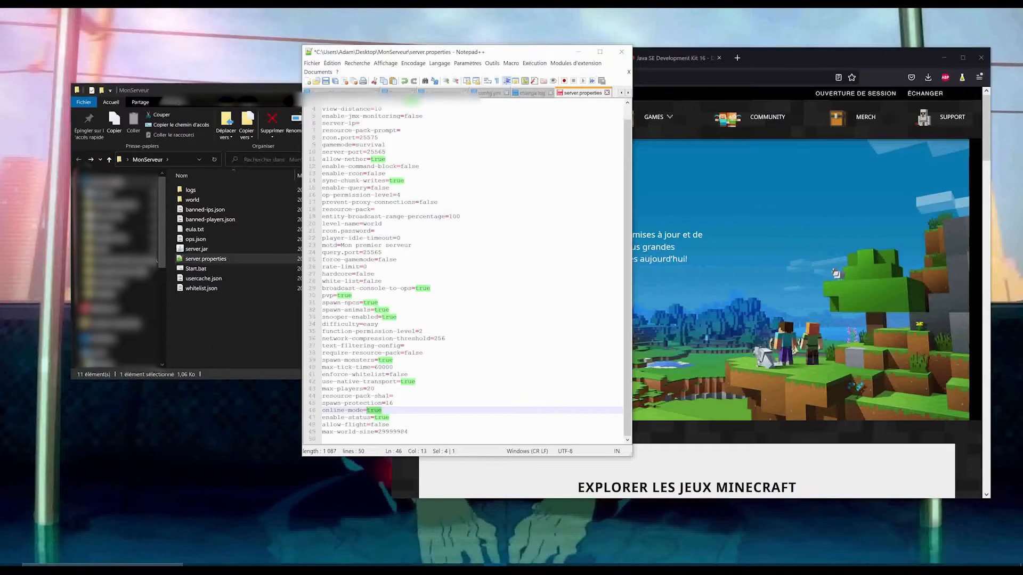
key("shift+Right")
key("shift+Right")
key("shift+Right")
key("shift+Right")
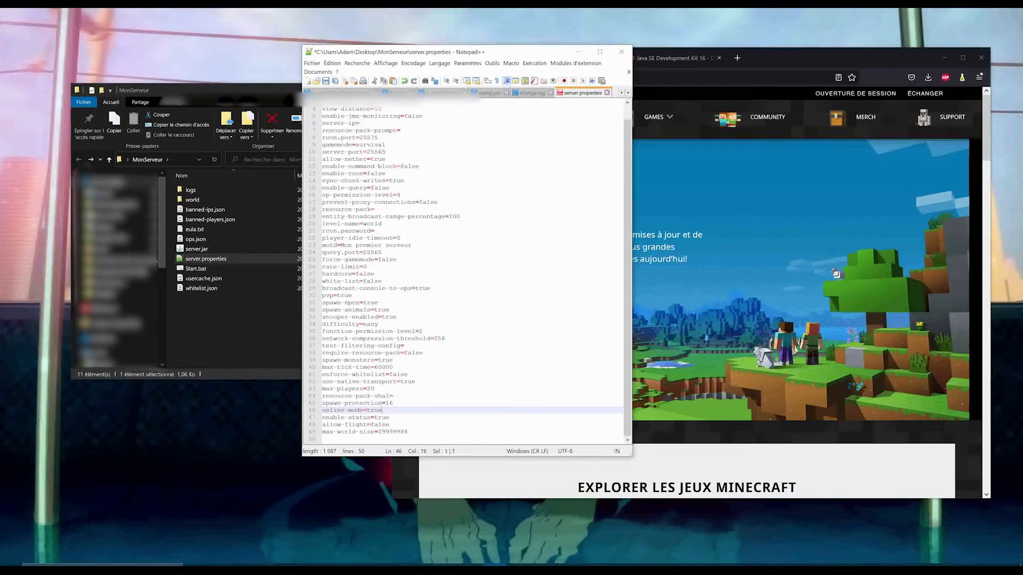
key("BackSpace")
key("BackSpace")
key("BackSpace")
key("BackSpace")
type("falkse")
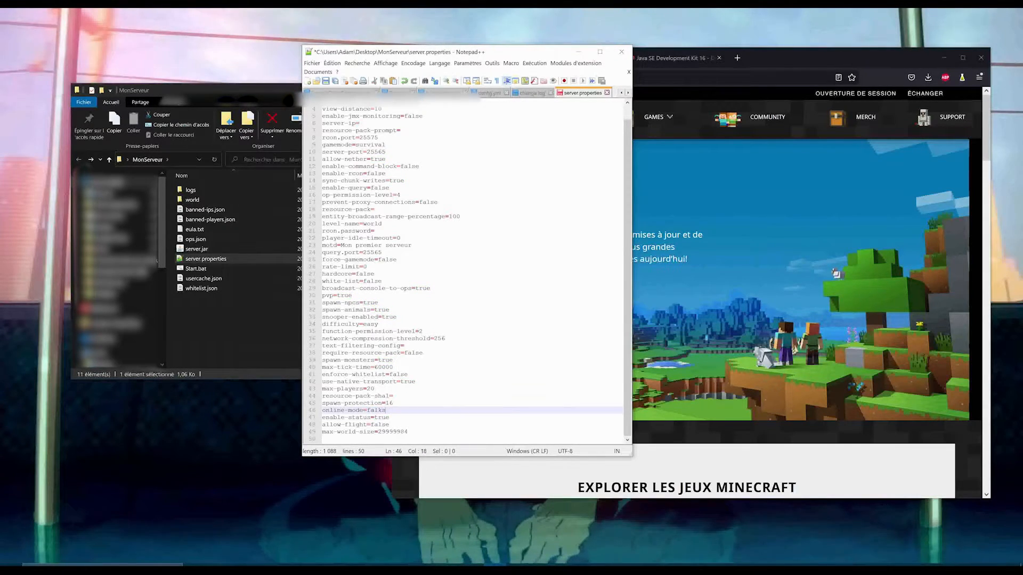
key("BackSpace")
key("BackSpace")
type("se")
key("BackSpace")
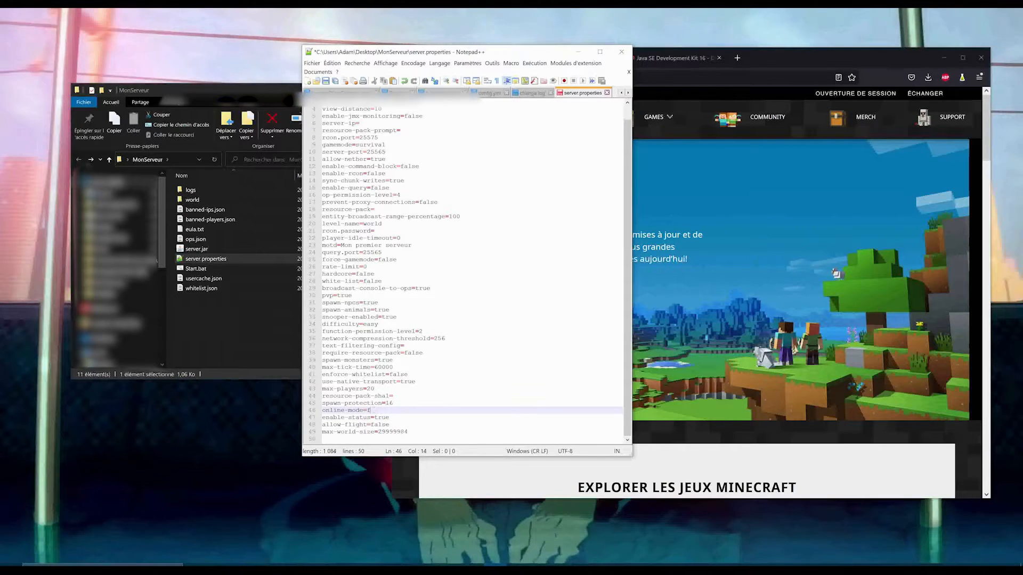
key("BackSpace")
type("true")
left_click(393, 395)
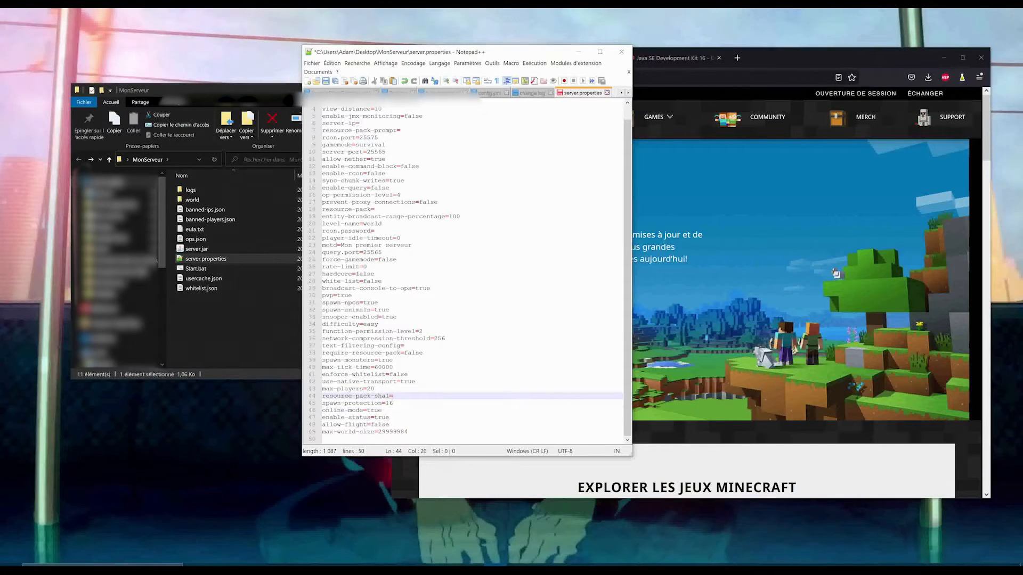
Step: Save the changes to server.properties and close the editor
key("ctrl+s")
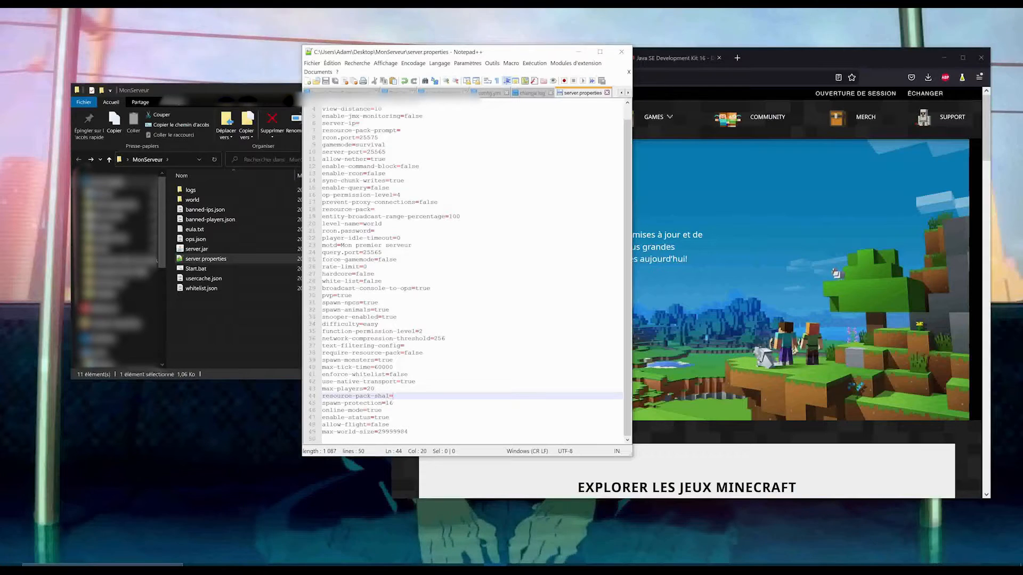
left_click_drag(340, 245, 397, 245)
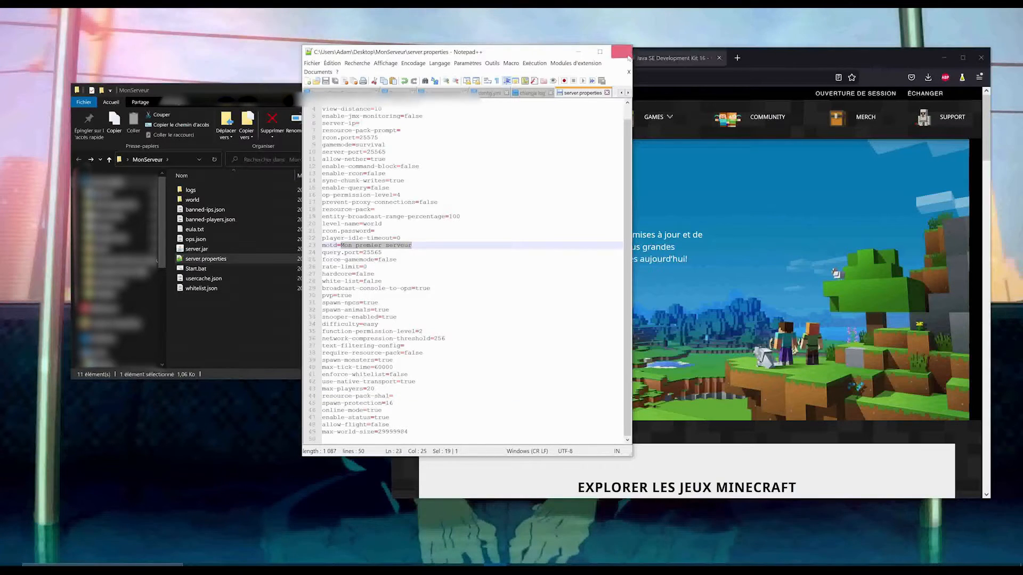
left_click(621, 52)
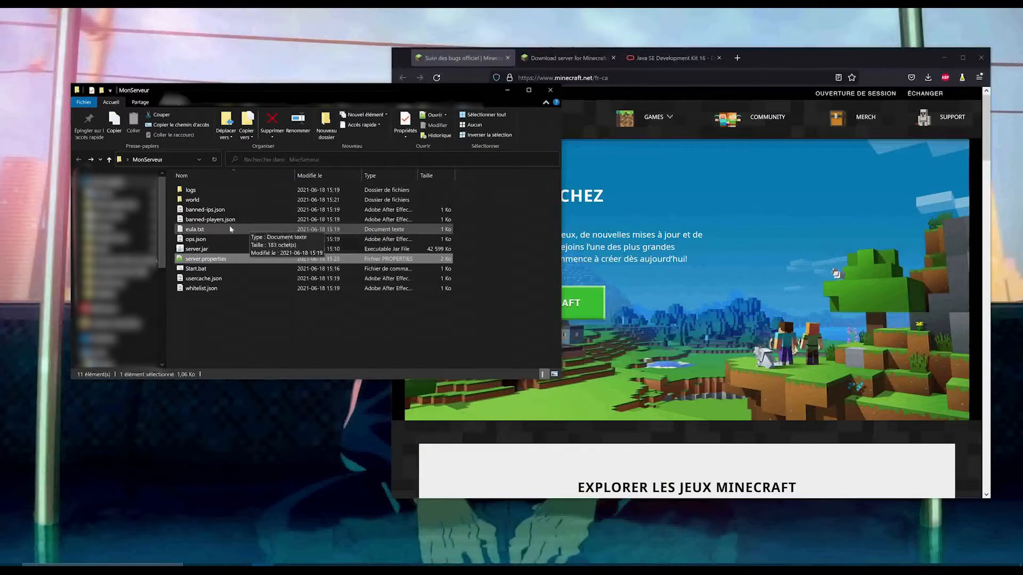
Step: Relaunch the server with Start.bat and examine the console's startup log through to the Done line
double_click(192, 269)
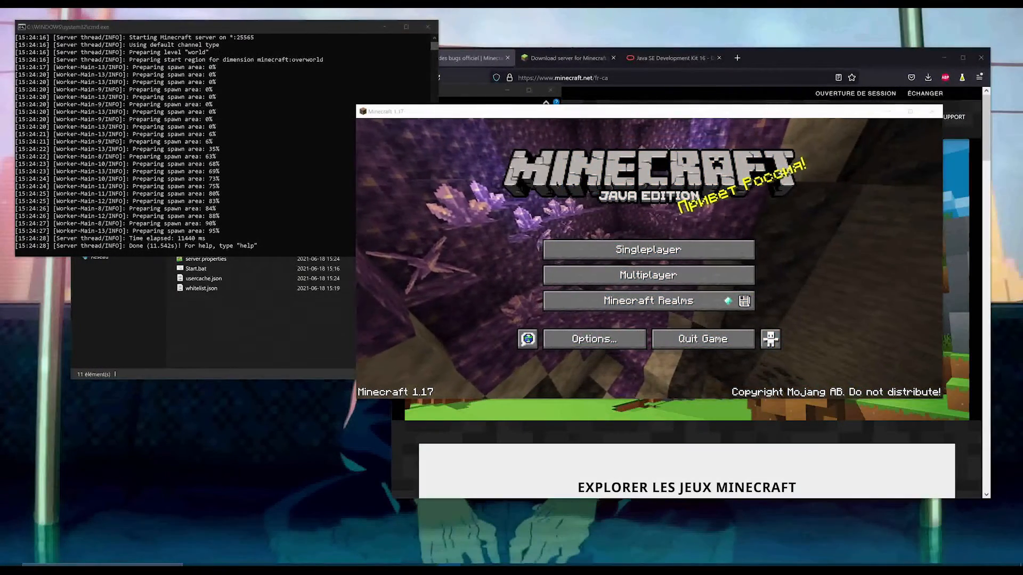
left_click(346, 124)
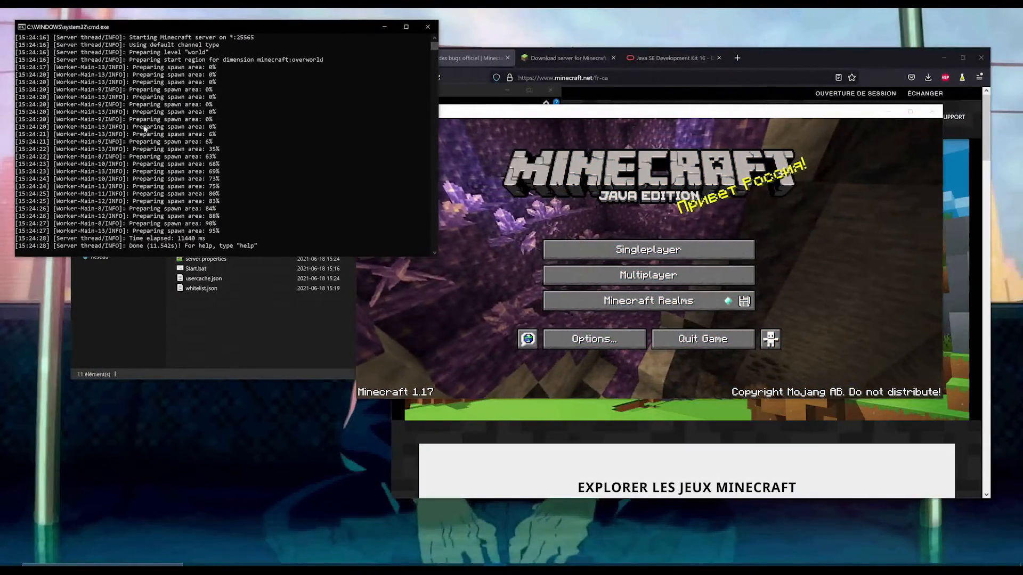
scroll(211, 173, "up", 2)
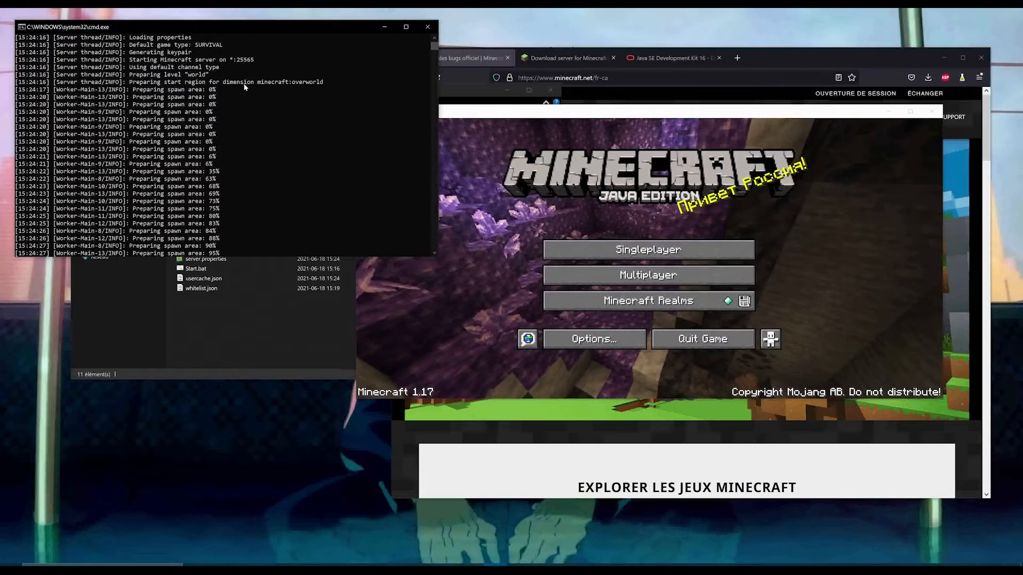
left_click_drag(136, 89, 238, 178)
left_click(238, 178)
scroll(237, 171, "down", 1)
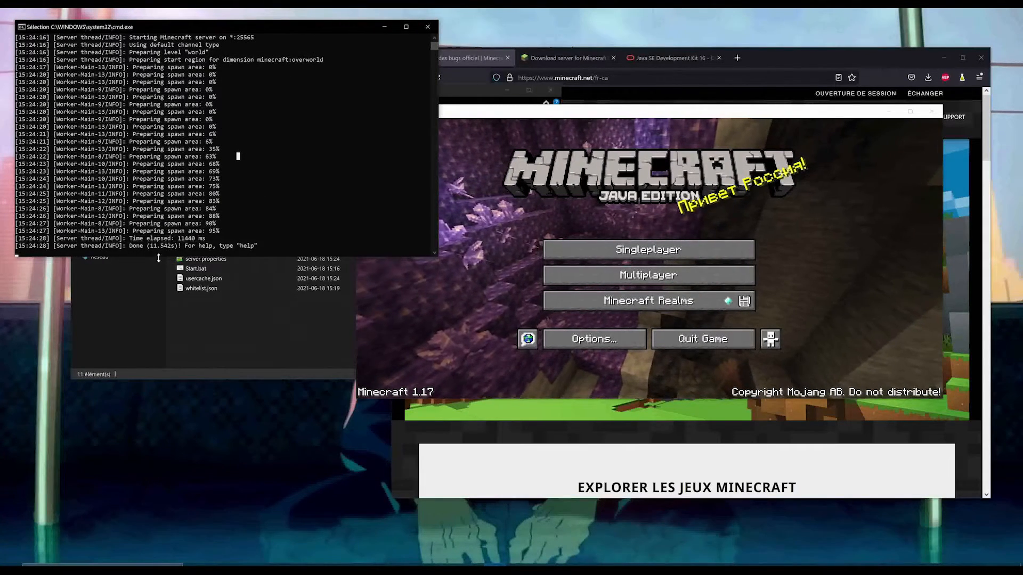
left_click_drag(150, 247, 162, 247)
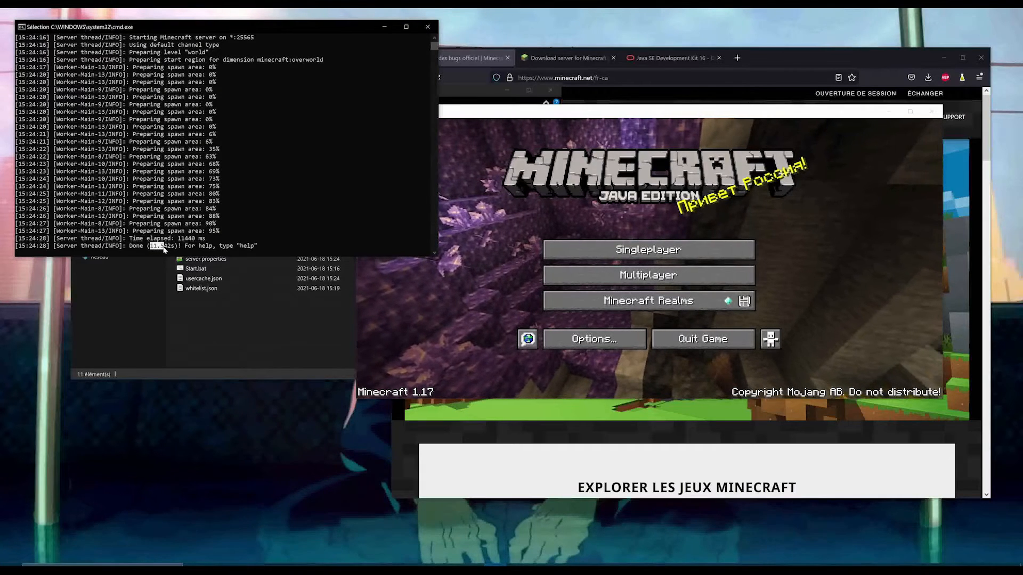
left_click(162, 246)
left_click(228, 238)
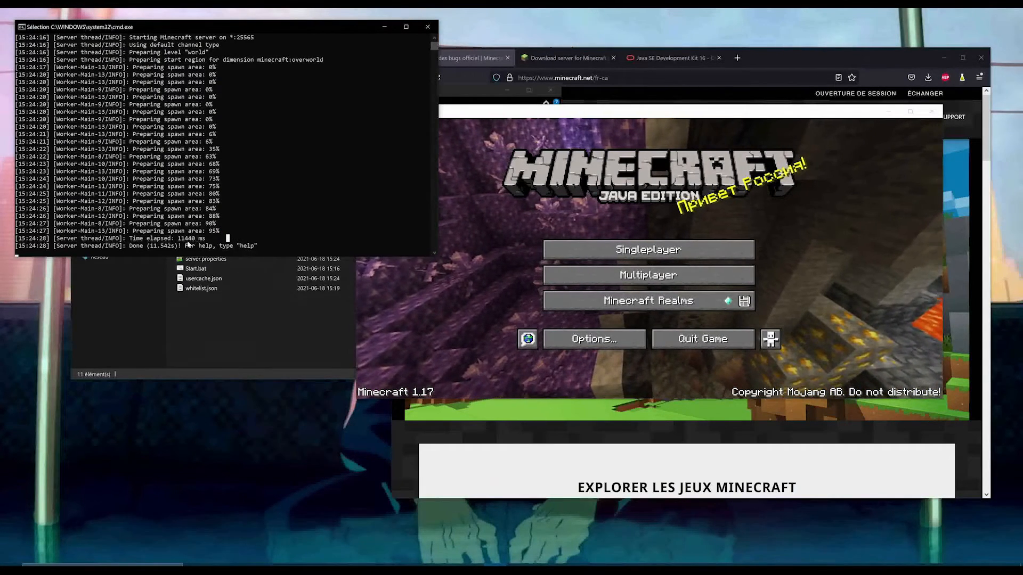
left_click_drag(177, 246, 139, 246)
left_click(162, 246)
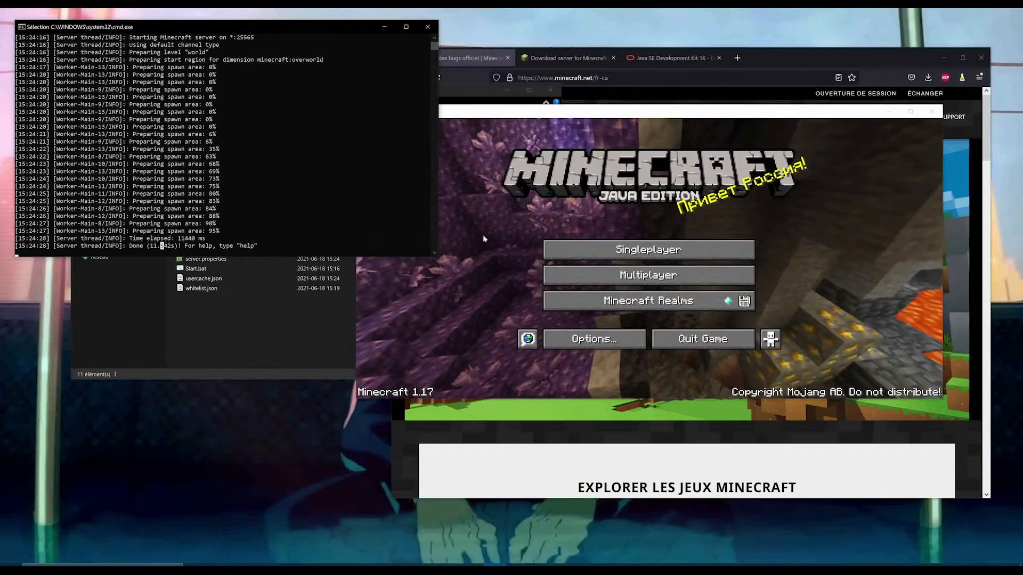
Step: Open Minecraft's multiplayer server list and dismiss the Windows firewall alert for OpenJDK Platform binary
left_click(694, 276)
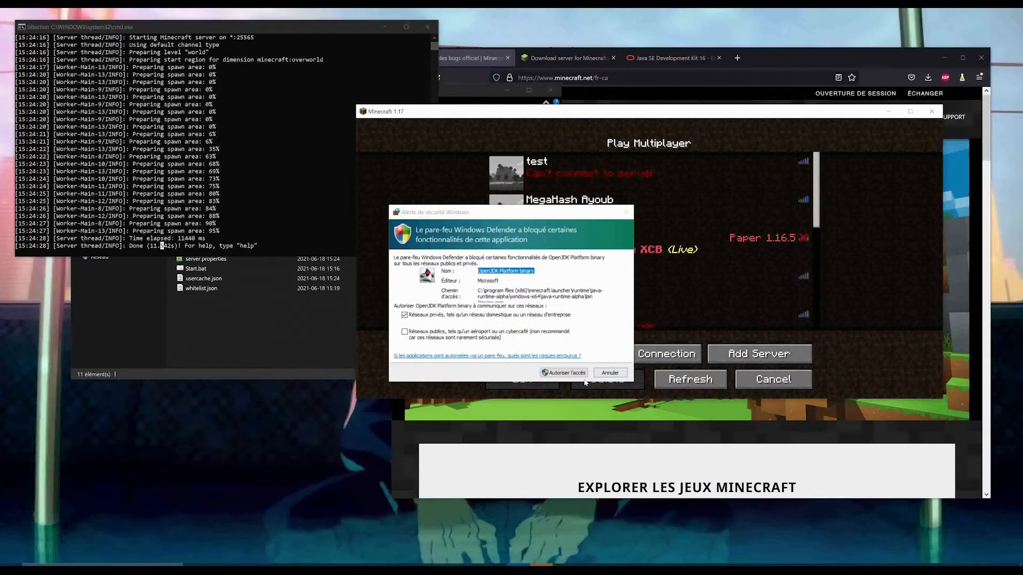
left_click(593, 344)
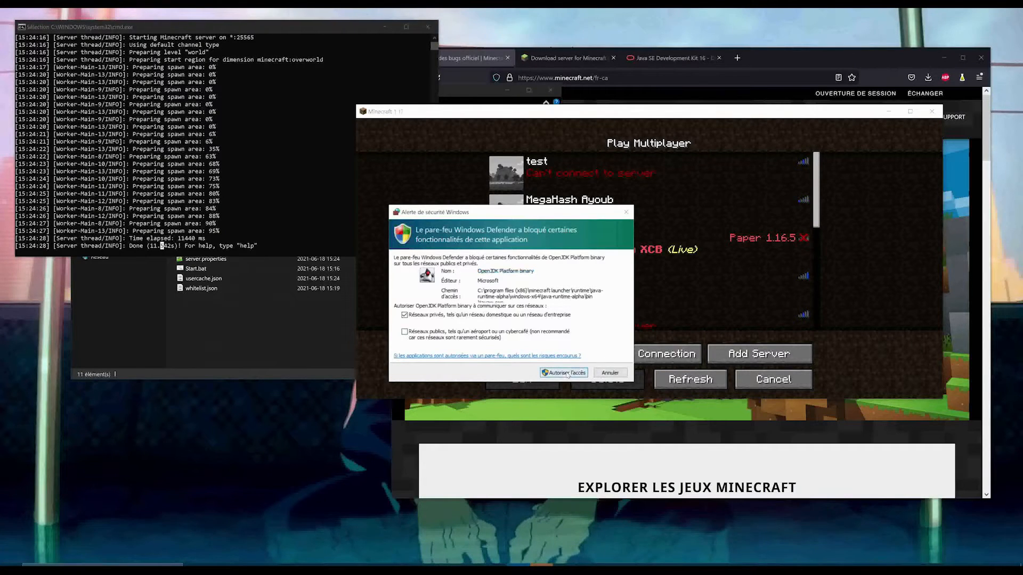
left_click(610, 372)
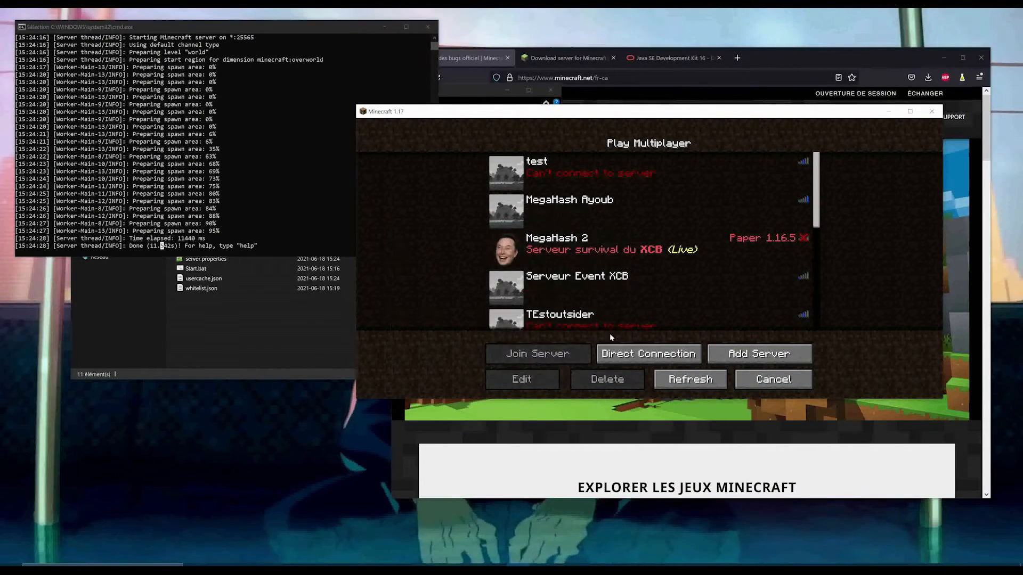
Step: Start adding a server to the multiplayer list and set its name to "Mon Premier Serveur"
left_click(763, 352)
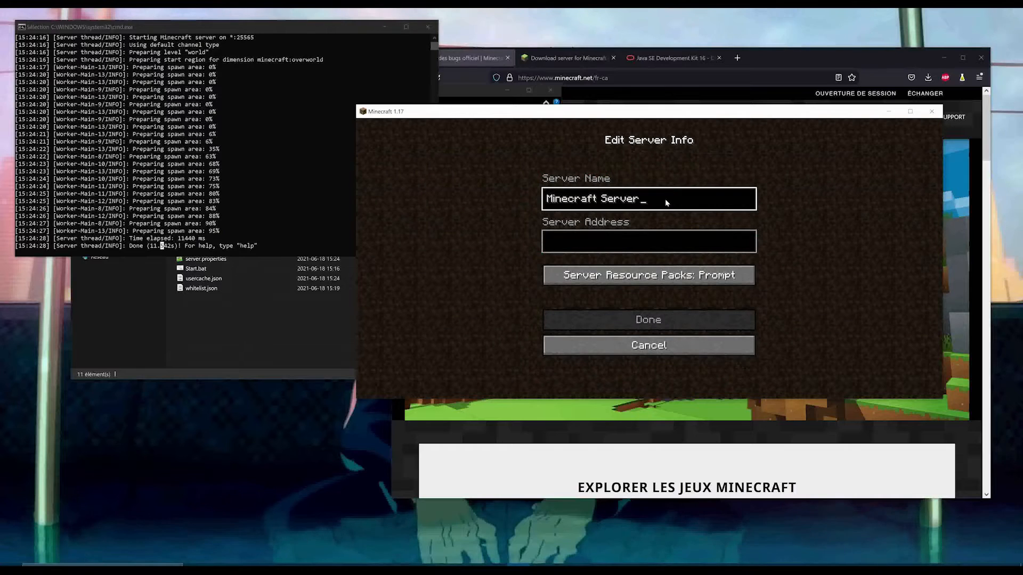
key("BackSpace")
key("BackSpace")
key("BackSpace")
key("BackSpace")
key("BackSpace")
key("BackSpace")
key("BackSpace")
key("BackSpace")
key("BackSpace")
key("BackSpace")
key("BackSpace")
key("BackSpace")
key("BackSpace")
key("BackSpace")
key("BackSpace")
key("BackSpace")
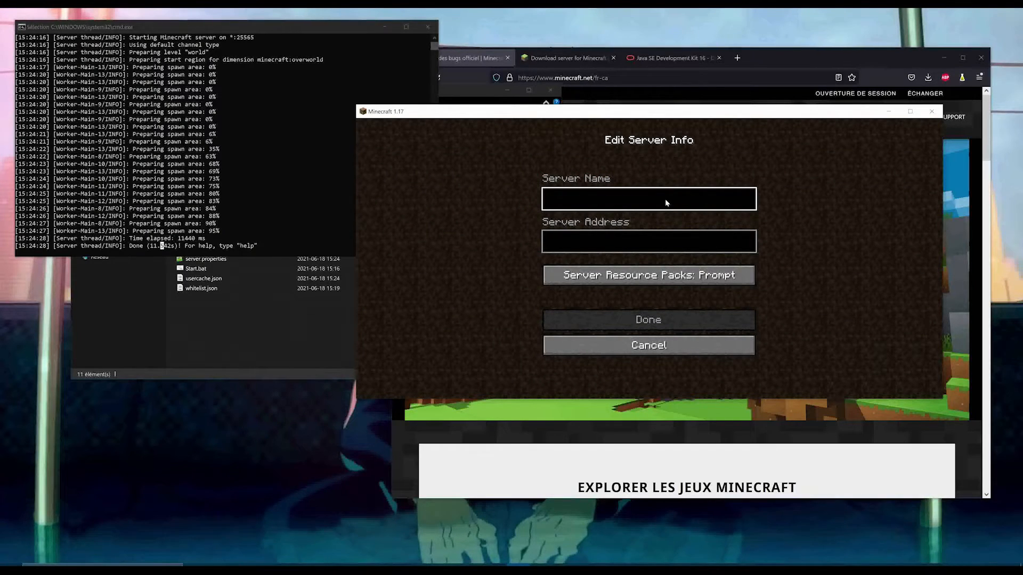
type("Mon Premier S")
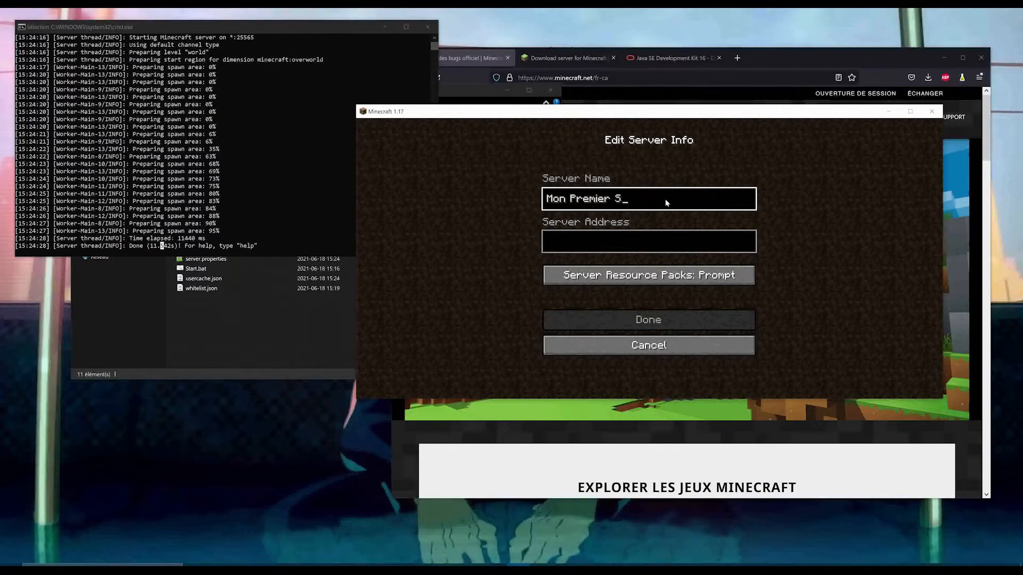
type("erveur")
Step: Set the new server's address to localhost and save the entry
left_click(597, 239)
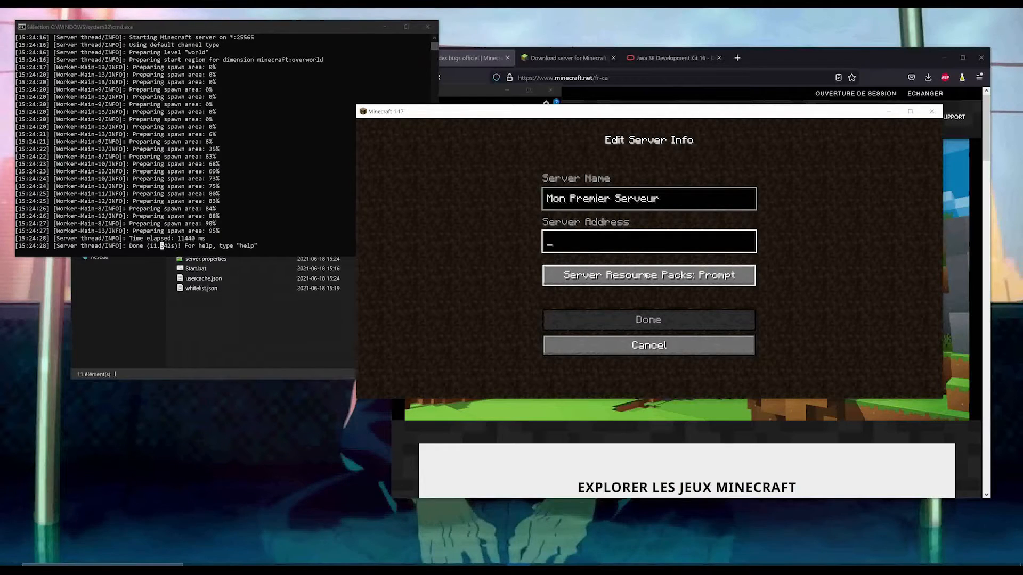
type("localhost")
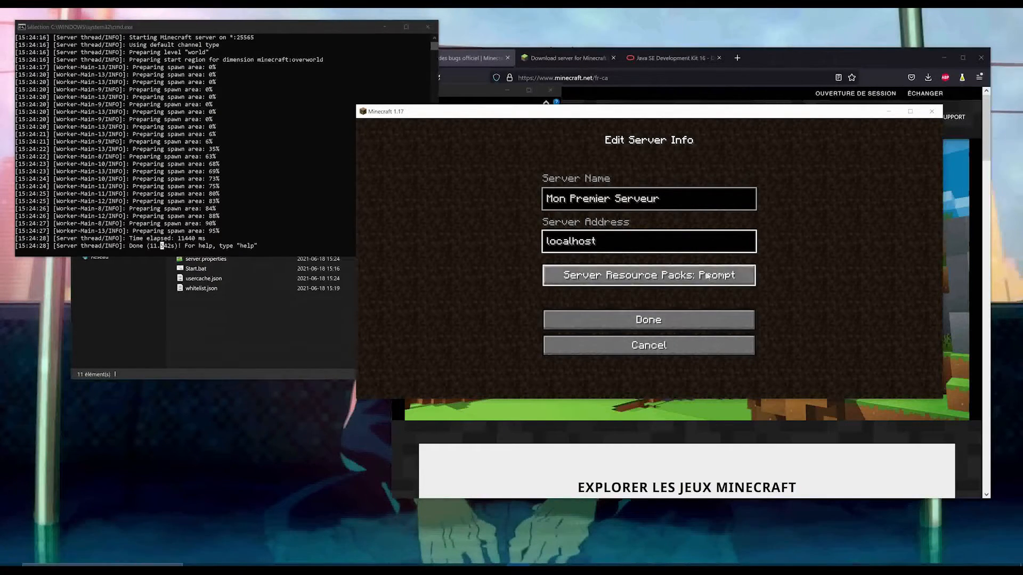
left_click(673, 326)
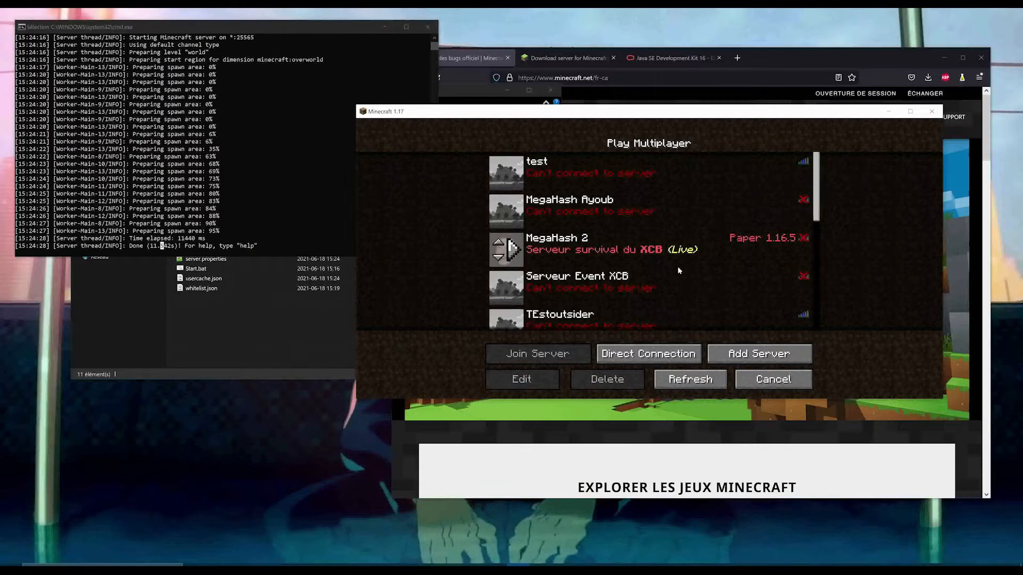
Step: Find Mon Premier Serveur in the multiplayer list, check its connection status and join it
scroll(676, 299, "down", 6)
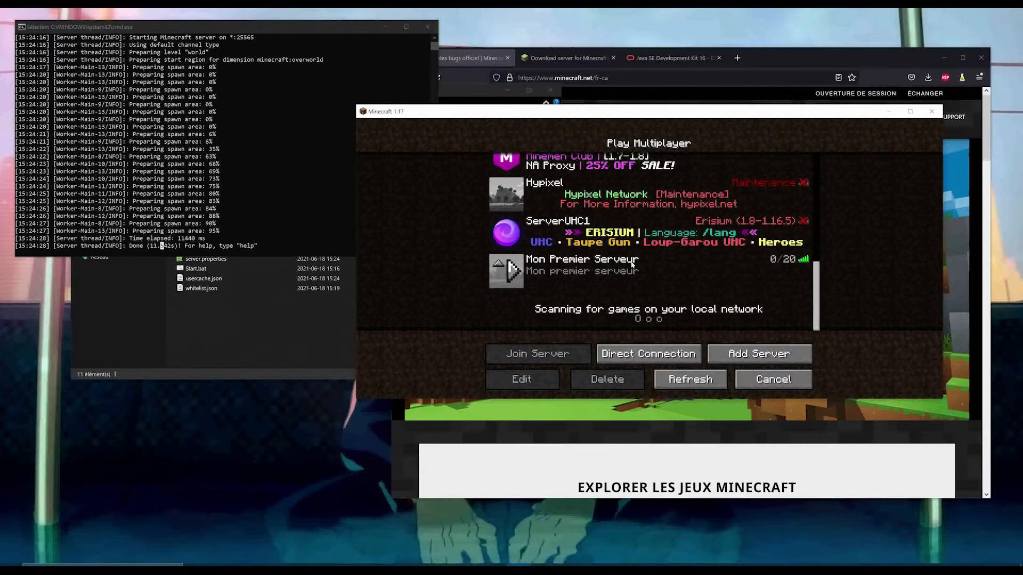
left_click(594, 273)
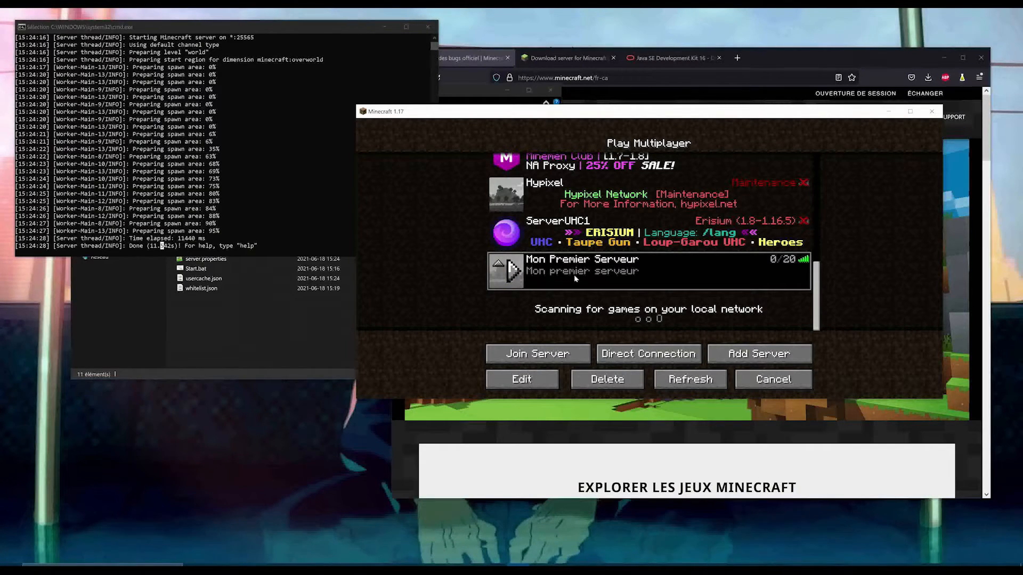
mouse_move(808, 258)
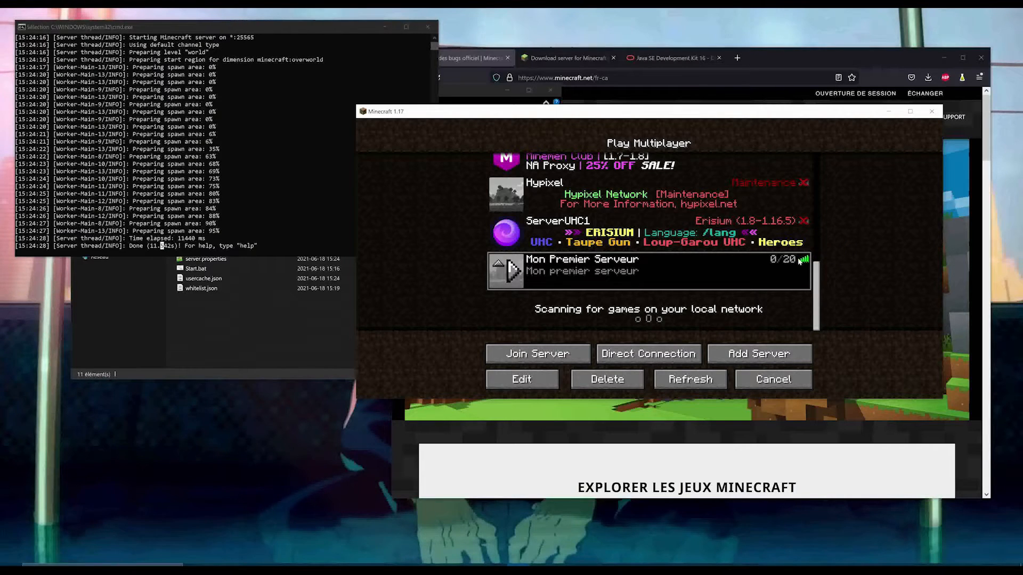
double_click(591, 280)
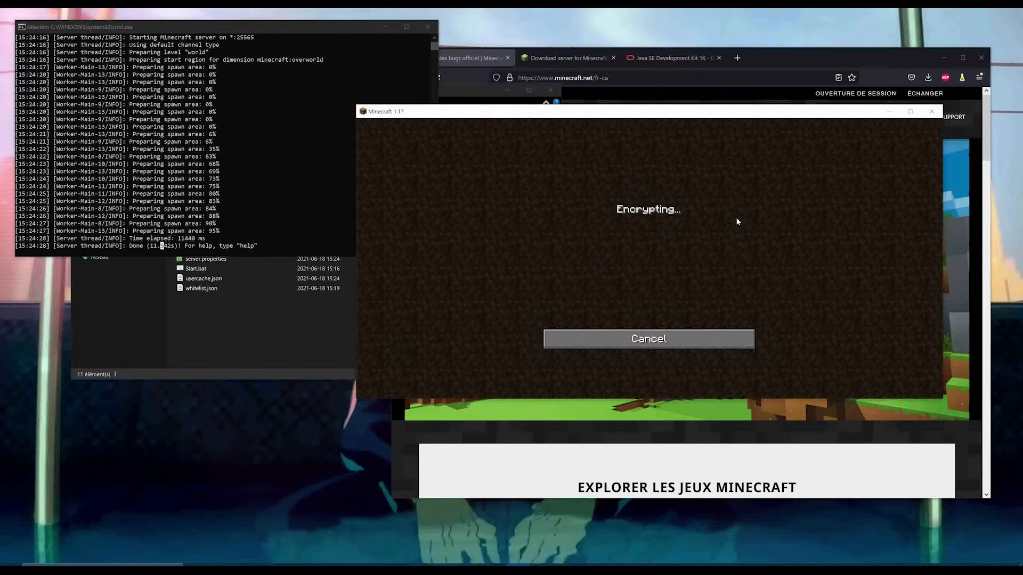
Step: Examine the server console's log for the joining player's UUID, name, IP address, login coordinates and join message
left_click(215, 175)
scroll(247, 213, "down", 2)
scroll(246, 213, "up", 1)
right_click(246, 213)
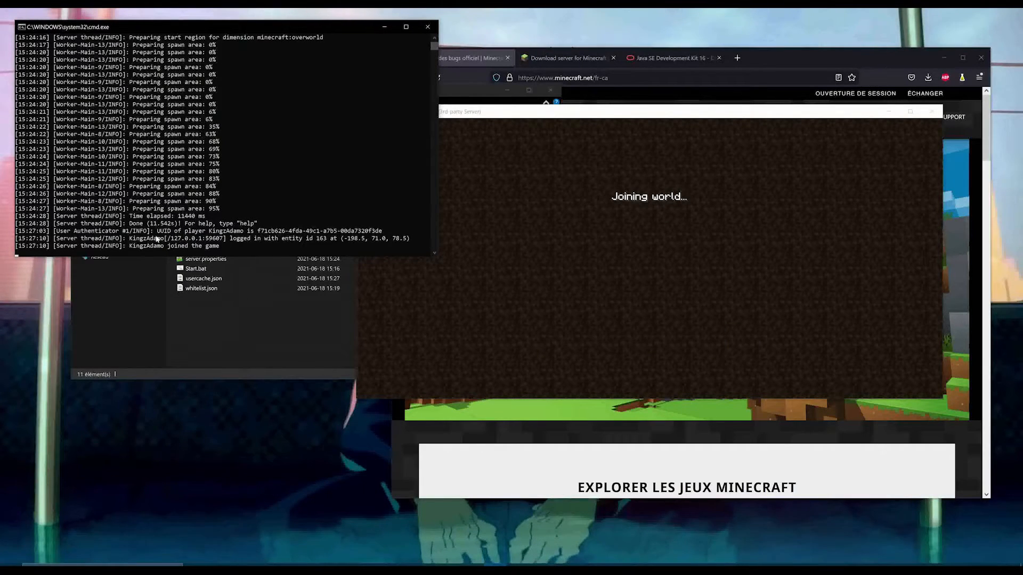
left_click_drag(131, 240, 206, 241)
left_click(199, 245)
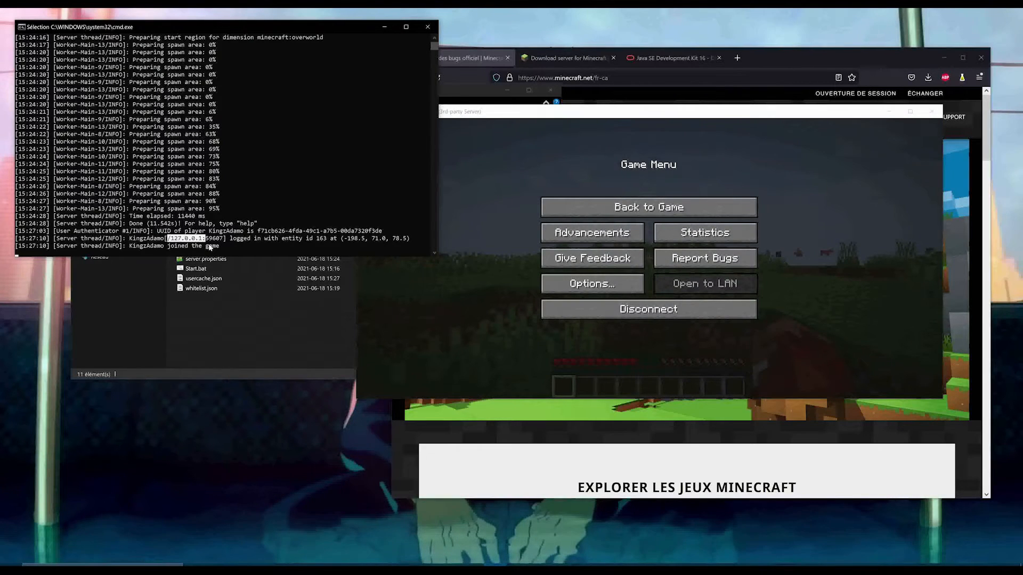
left_click(172, 239)
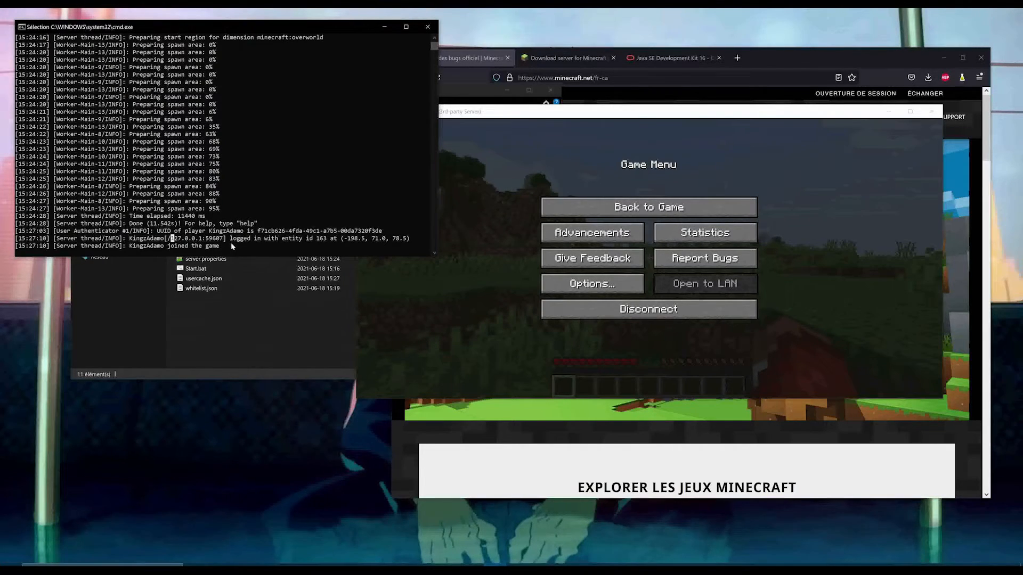
left_click_drag(130, 238, 160, 241)
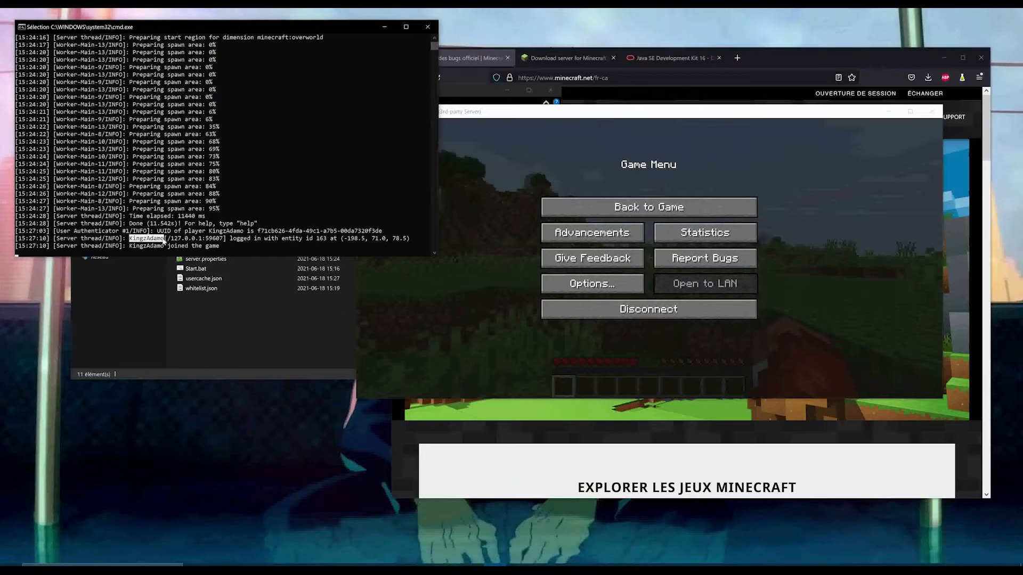
left_click_drag(235, 250, 109, 253)
left_click(244, 238)
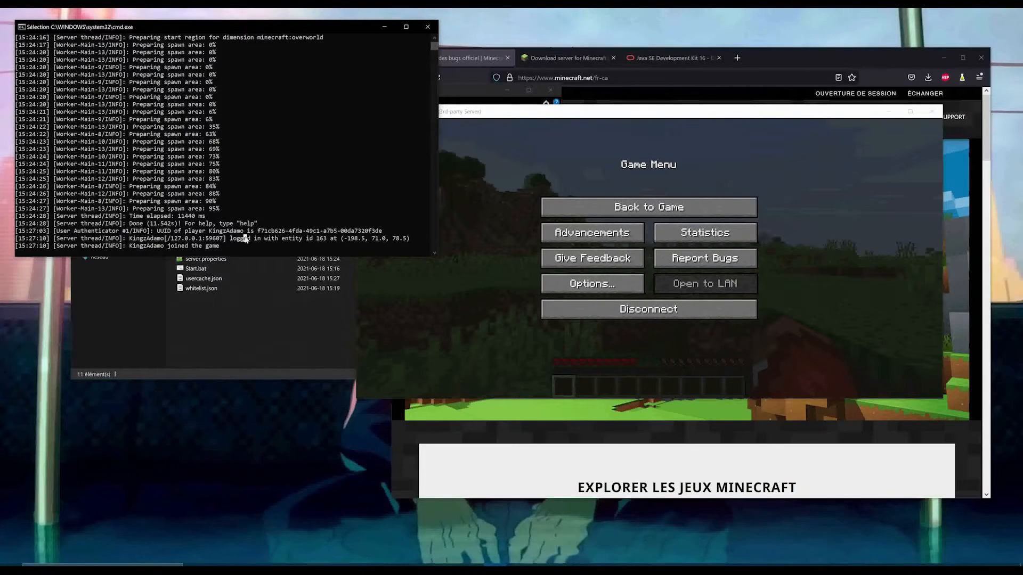
left_click_drag(159, 230, 398, 232)
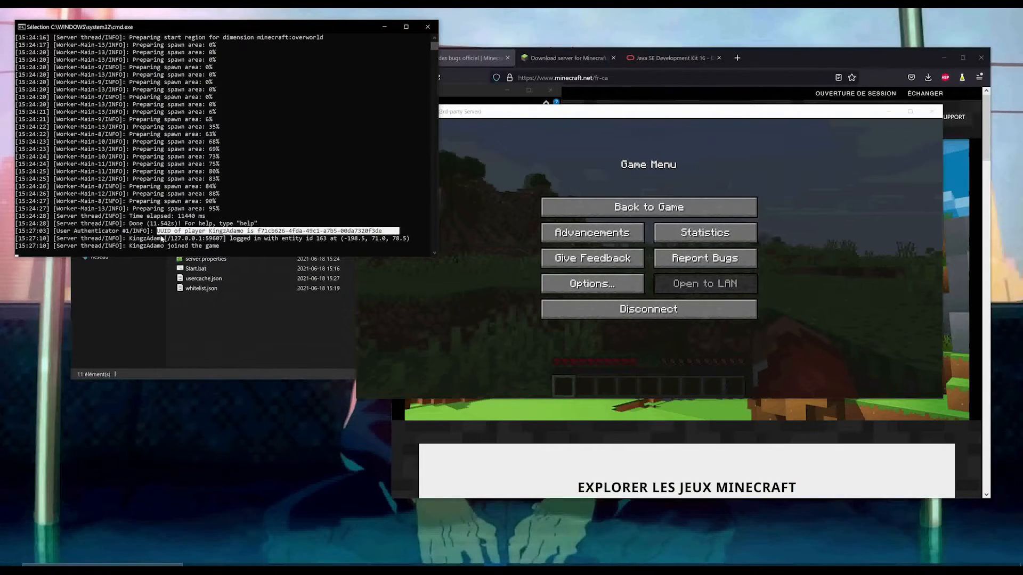
left_click(162, 239)
left_click_drag(297, 239, 415, 239)
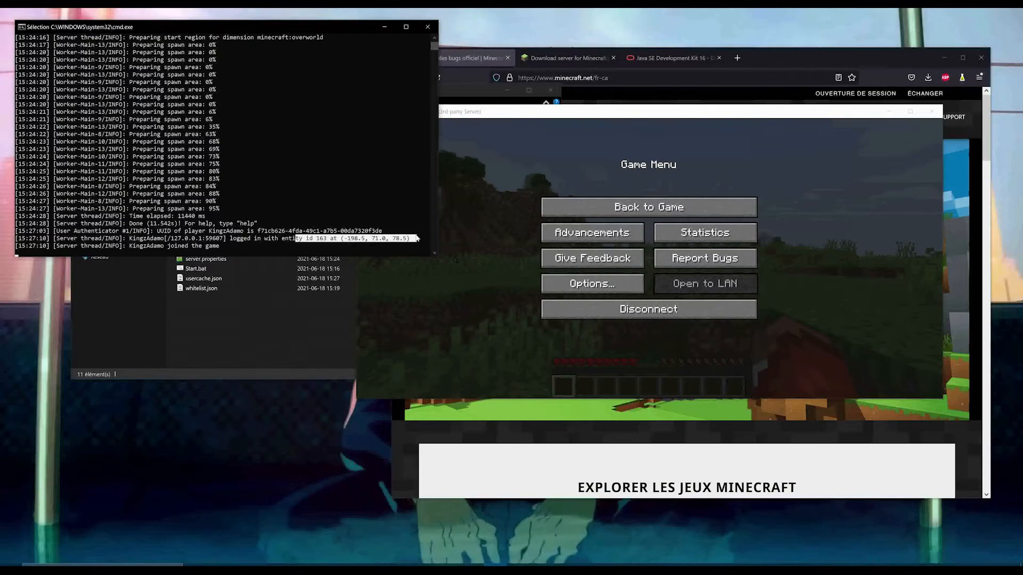
left_click(415, 239)
Step: Return to the game, dig two adjacent dirt blocks out of the grass and place them back
left_click(654, 207)
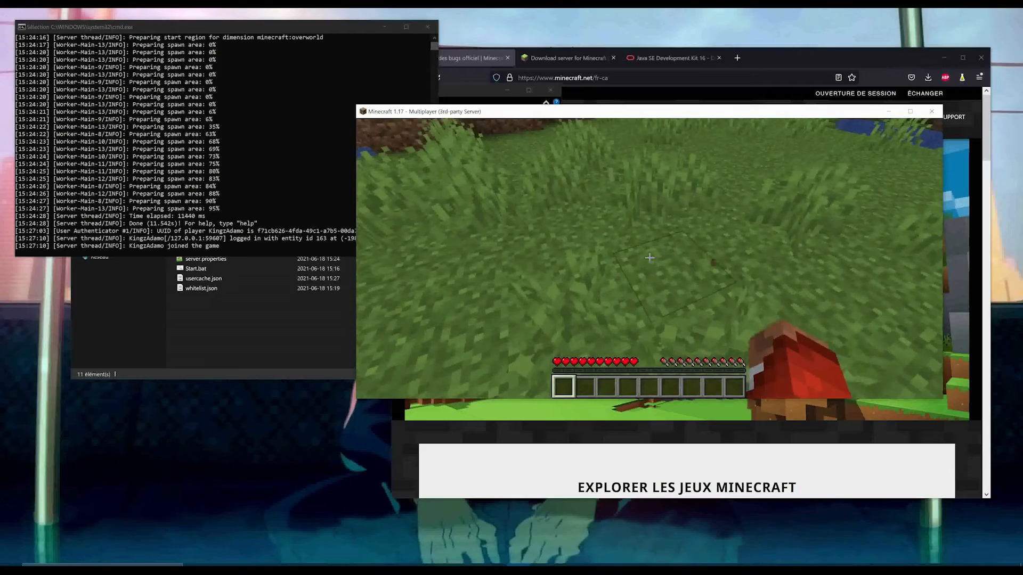
left_click(649, 257)
left_click(649, 258)
left_click(649, 258)
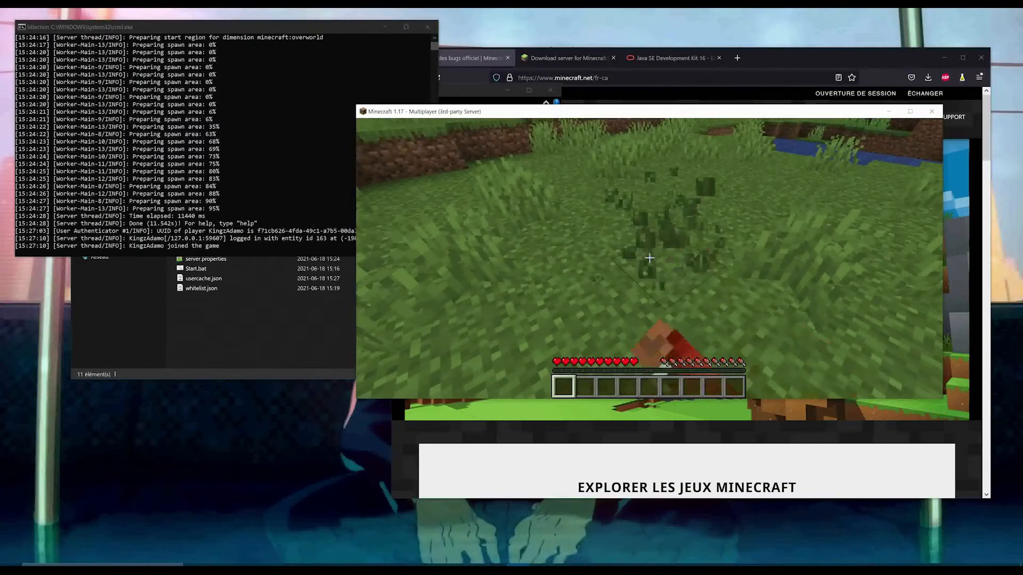
left_click(649, 258)
left_click(649, 258)
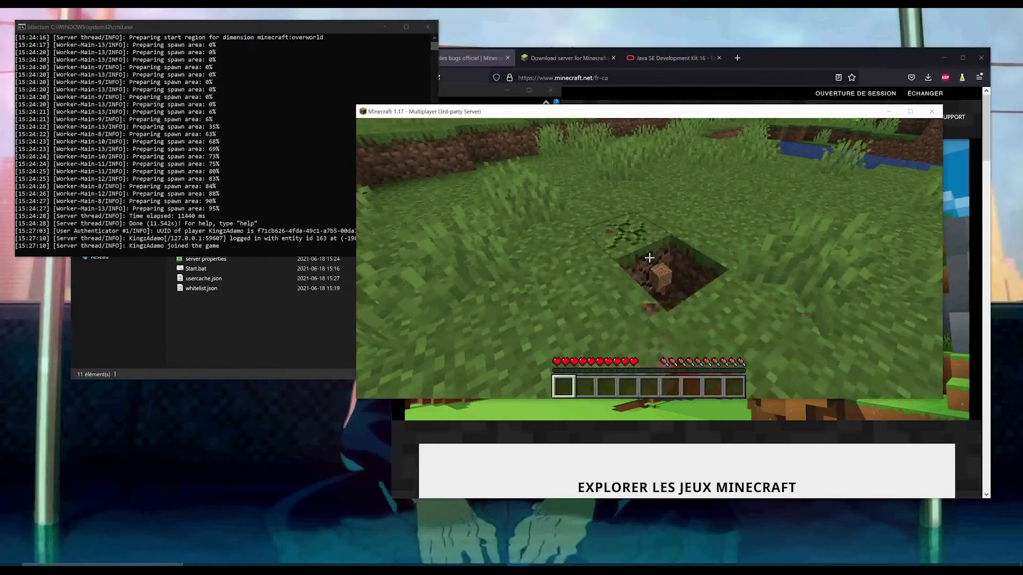
left_click(650, 257)
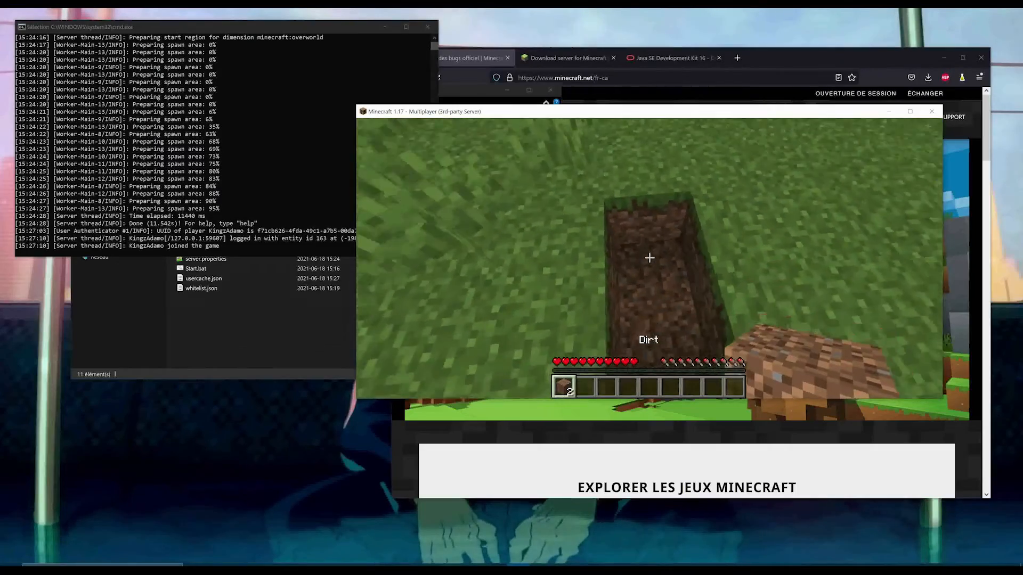
right_click(649, 257)
right_click(649, 258)
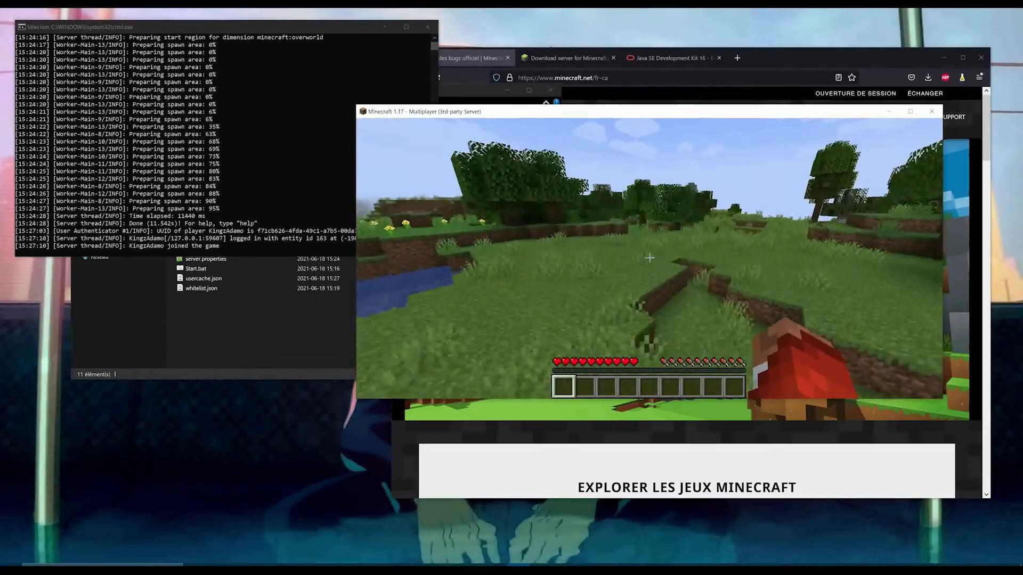
Step: Try to save the world by running /save-all in the game chat
type("t")
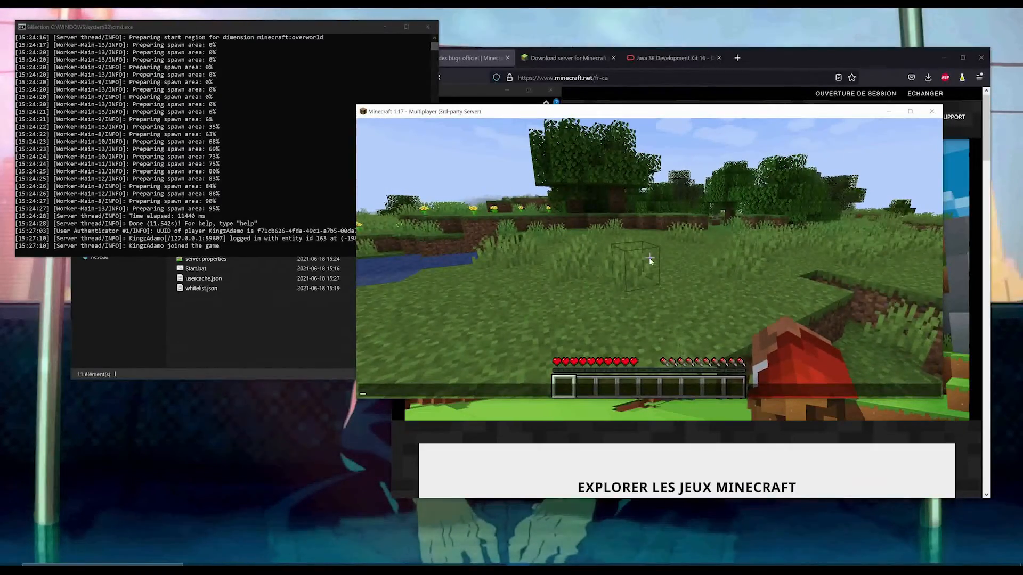
type("/save-all")
key("Return")
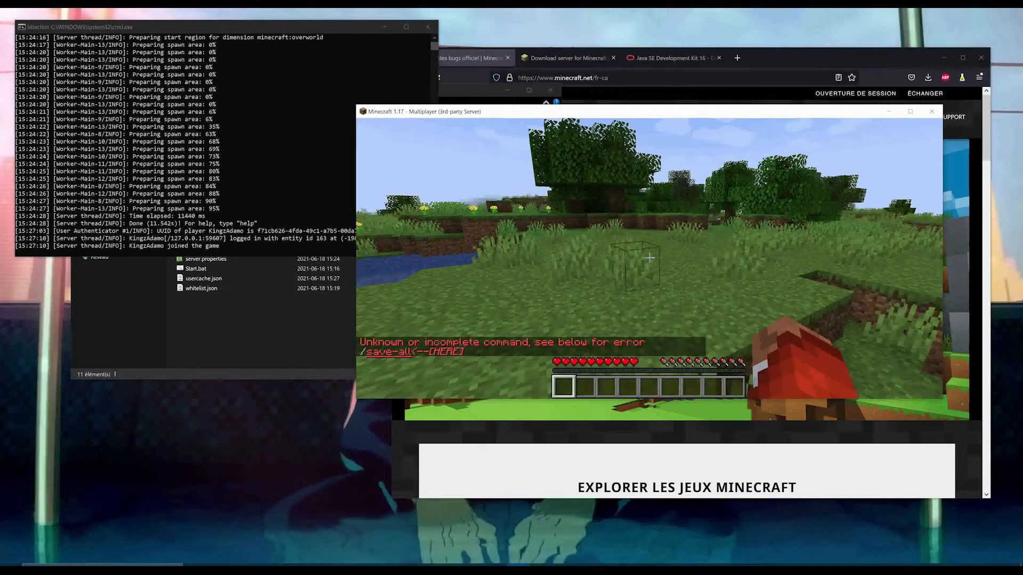
key("e")
key("e")
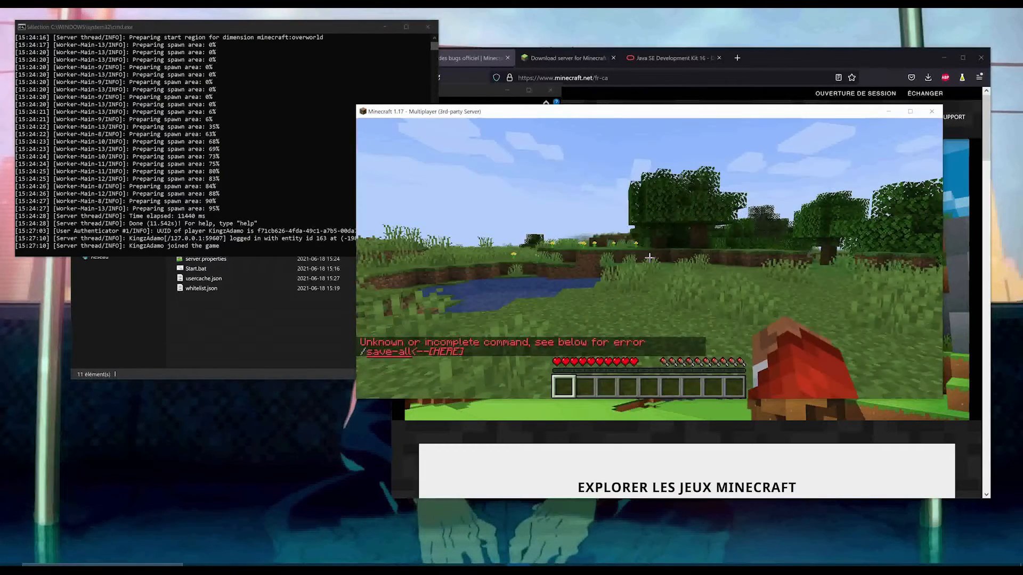
Step: Switch to the server console and make the player a server operator with the op command and their username
key("e")
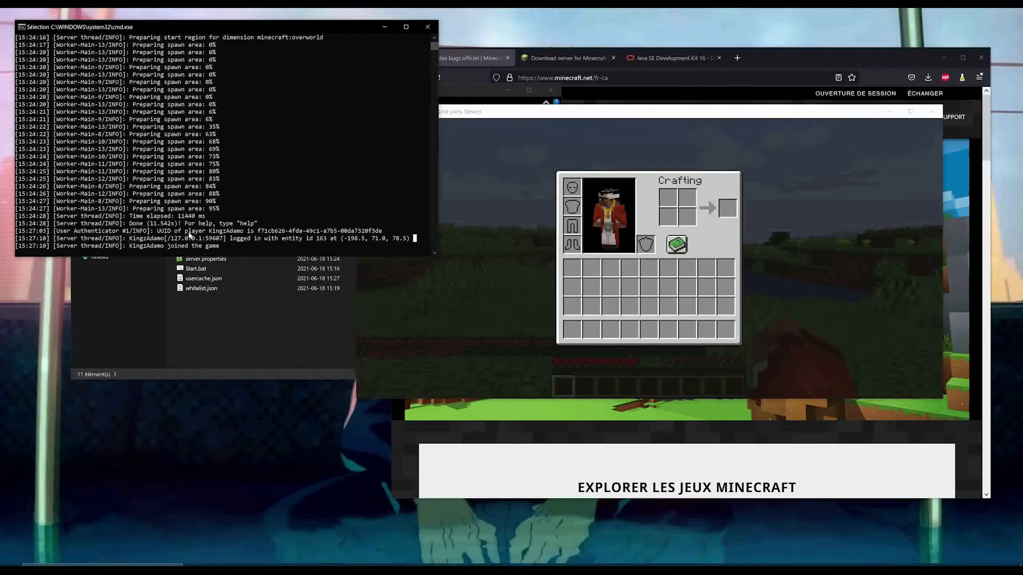
left_click(248, 223)
type("op ")
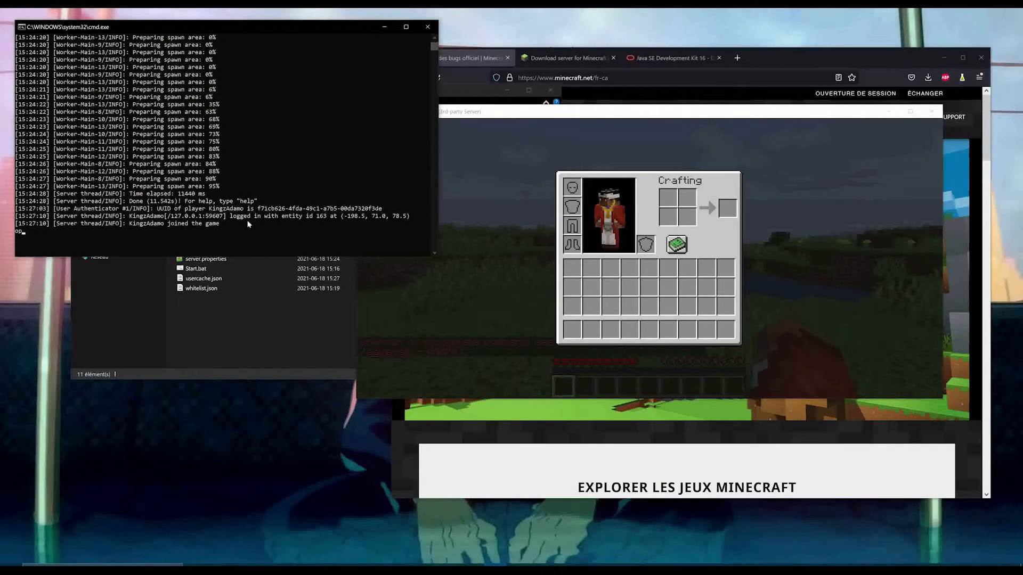
type("KingzAdamo")
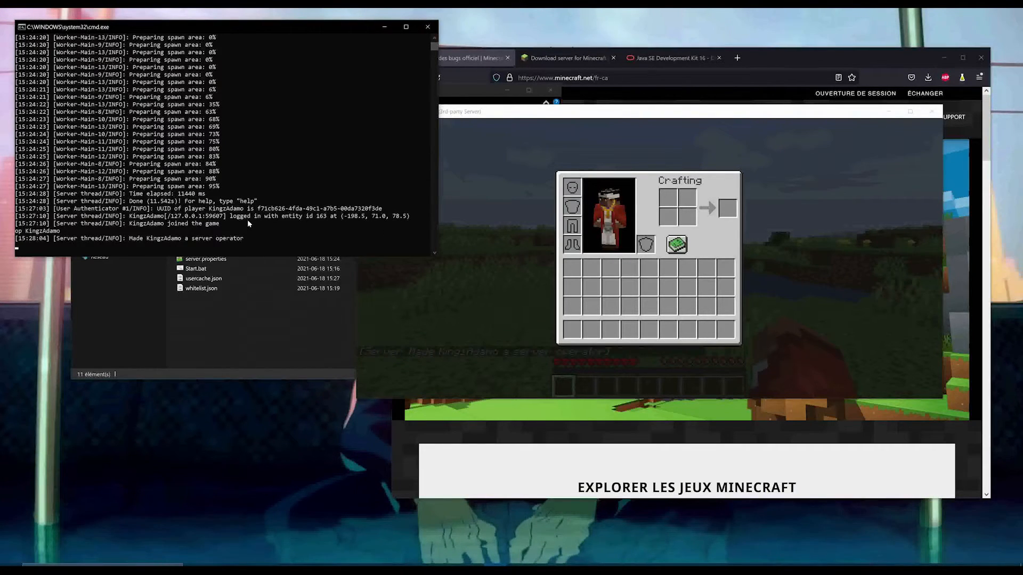
Step: Return to Minecraft and set the player's game mode with /gamemode creative
left_click(468, 349)
key("e")
key("t")
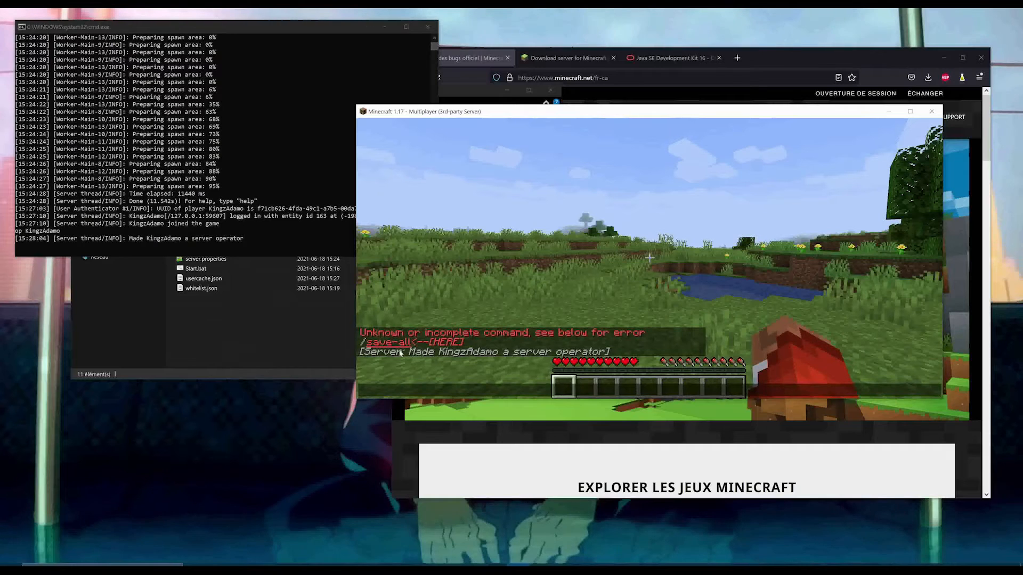
type("/gamemode c")
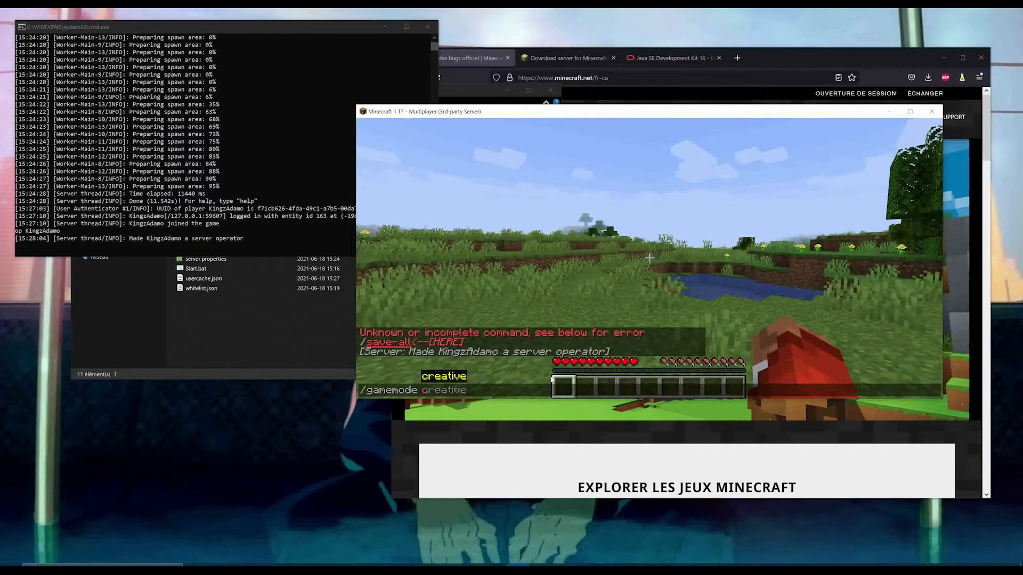
key("Tab")
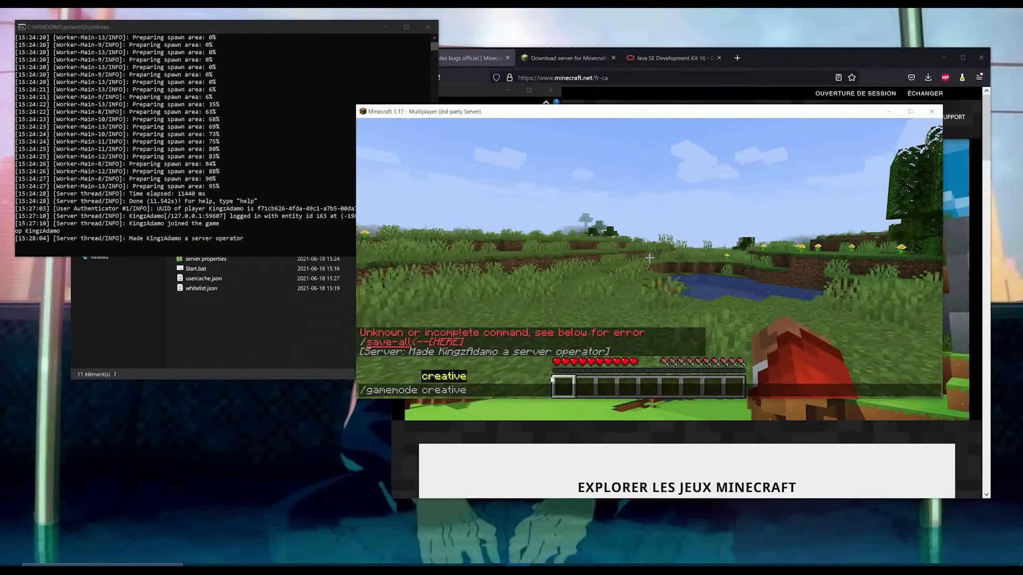
key("Return")
Step: Pick a Grass Block into the hotbar, test breaking nearby blocks and grass, and check the creative inventory
middle_click(649, 258)
left_click(649, 258)
left_click(649, 258)
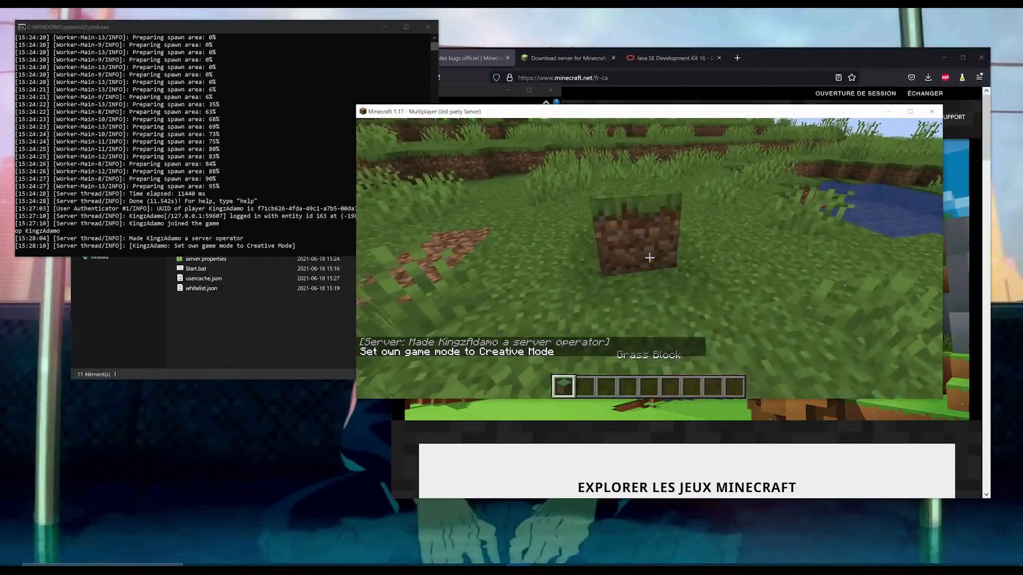
left_click(649, 257)
scroll(649, 258, "down", 1)
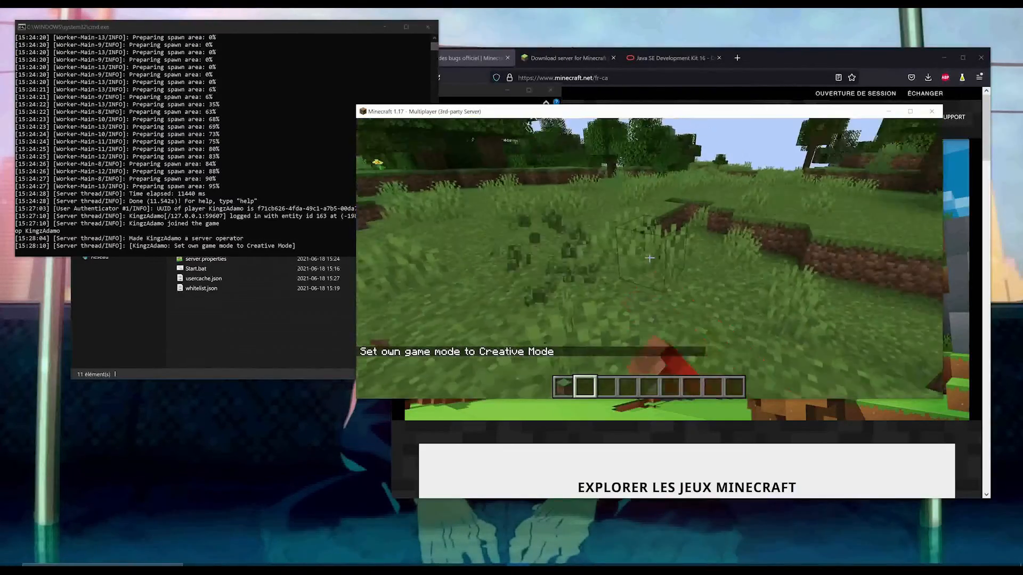
key("e")
key("e")
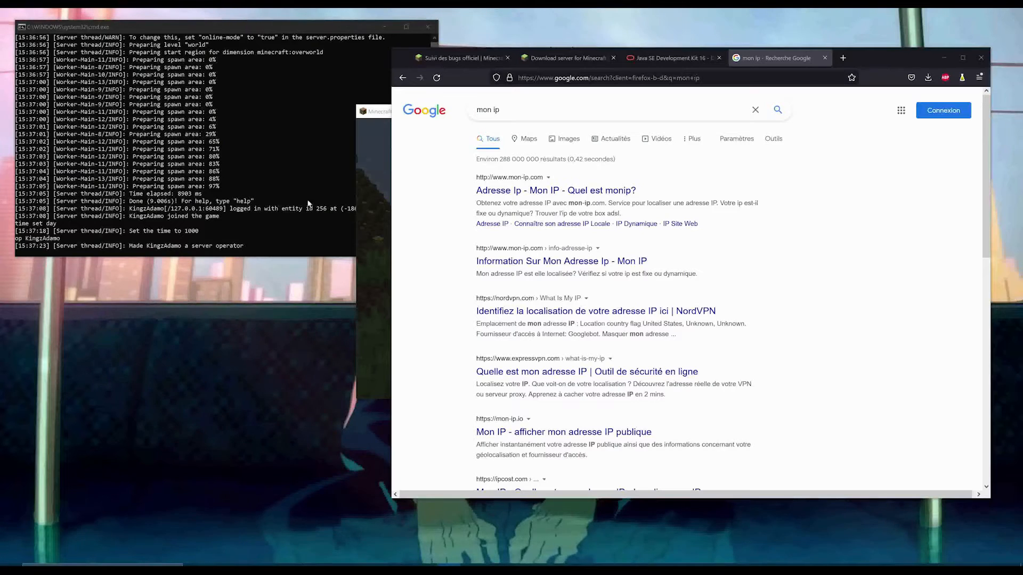
Step: Switch to the browser and examine the Google results for "mon ip" for a public IP address lookup
left_click_drag(514, 111, 440, 113)
left_click(440, 145)
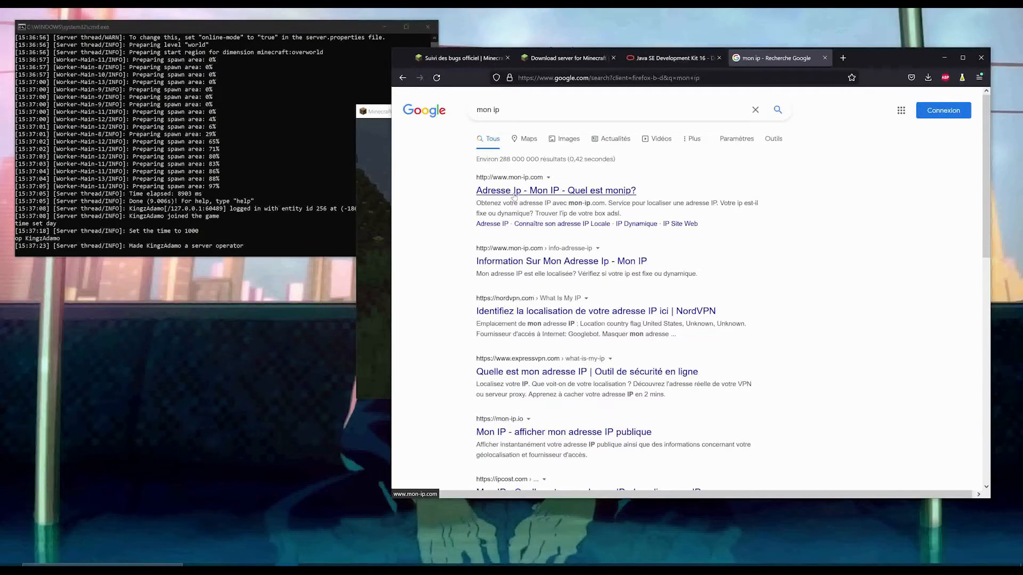
Step: Return to the Minecraft window and close the inventory to resume play on the local server
left_click(379, 245)
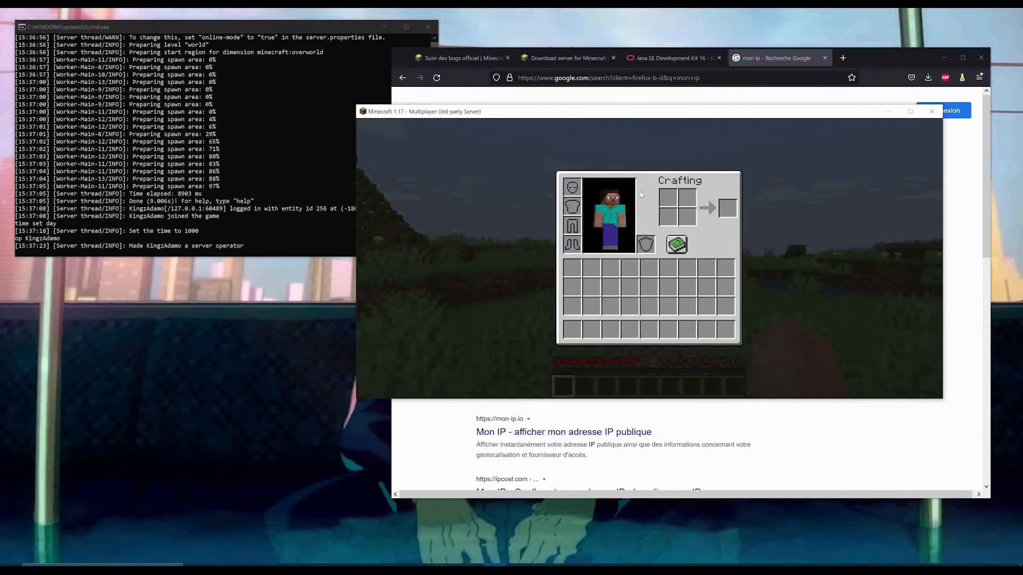
left_click(225, 228)
left_click(461, 252)
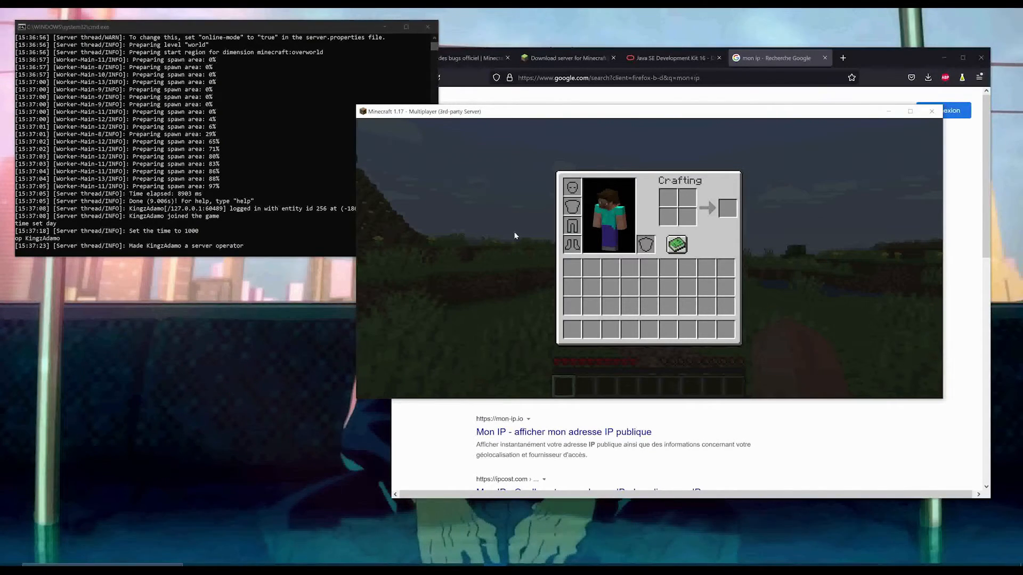
key("e")
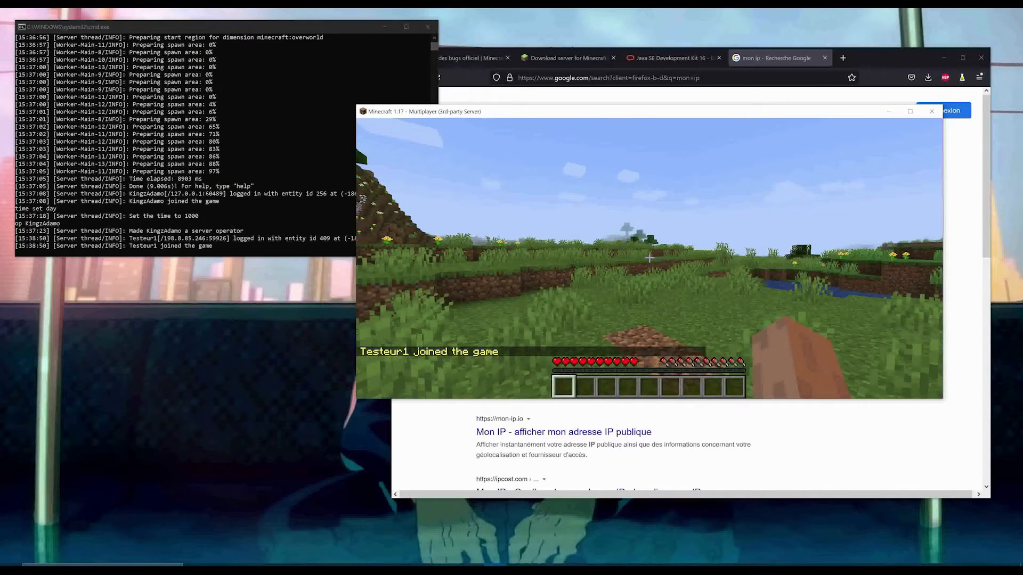
Step: Free the pointer from the game and examine the second player's login entry and connection address in the server console
key("e")
left_click(163, 241)
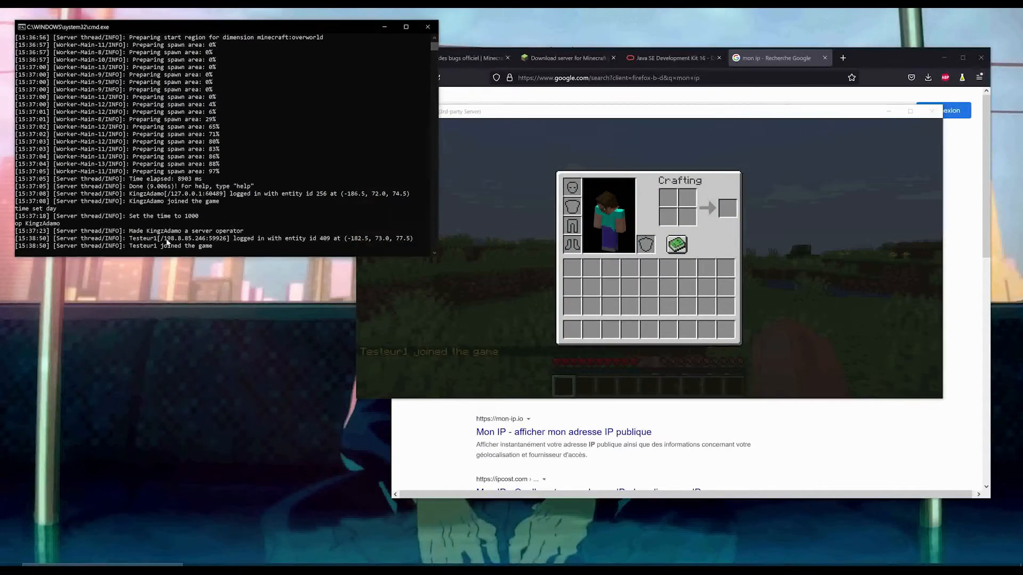
left_click_drag(164, 241, 213, 242)
left_click(214, 239)
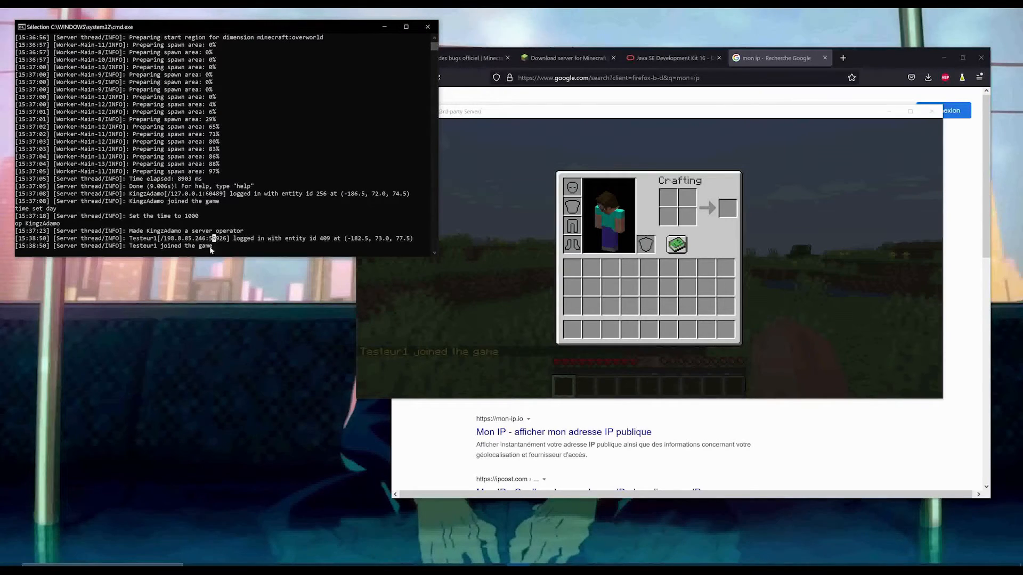
left_click(279, 253)
Step: Resume play in Minecraft, walk up to the second player near the trees and hit them once to test multiplayer interaction
left_click(477, 331)
key("e")
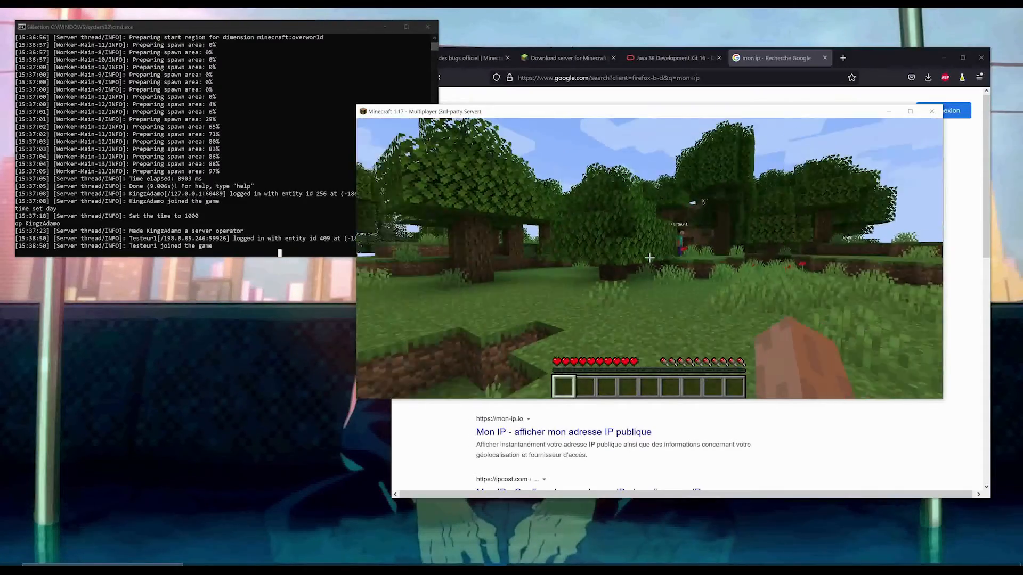
key("w")
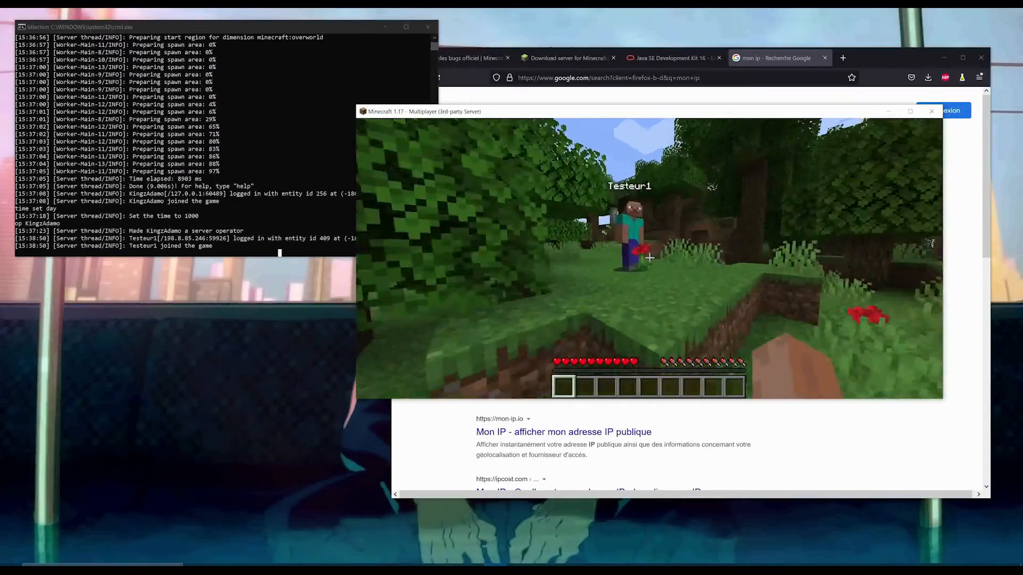
key("w")
left_click(650, 258)
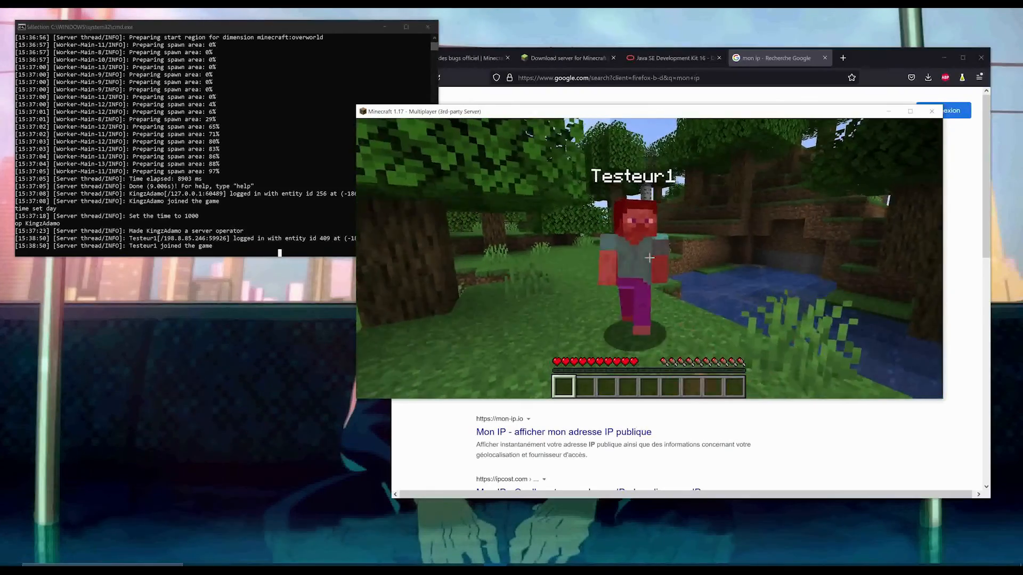
key("s")
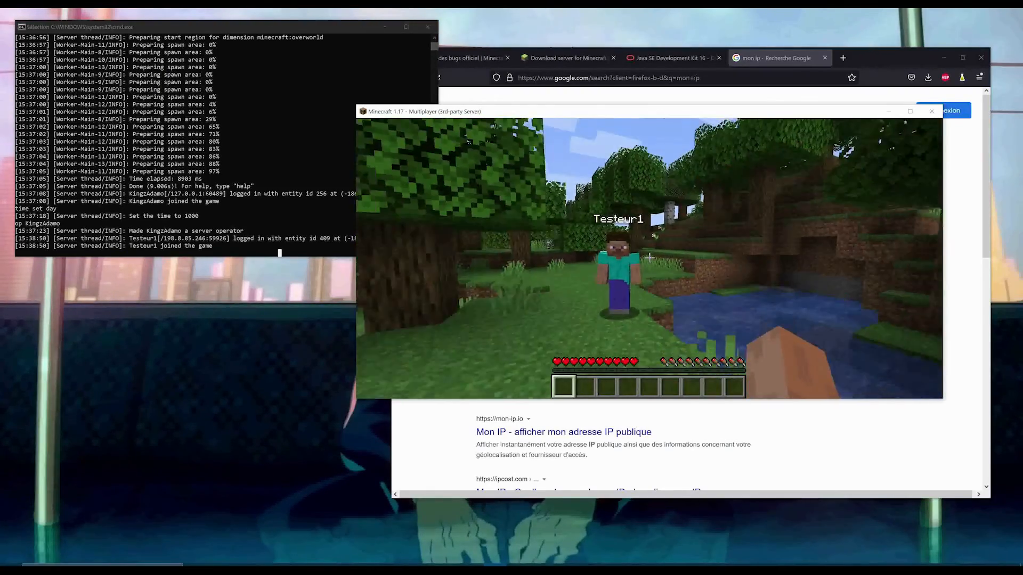
key("w")
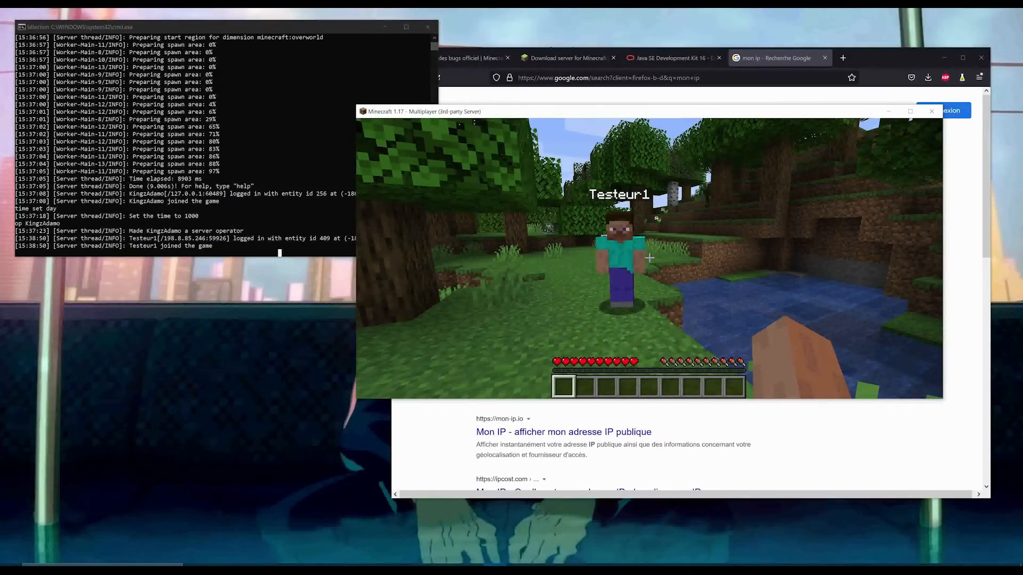